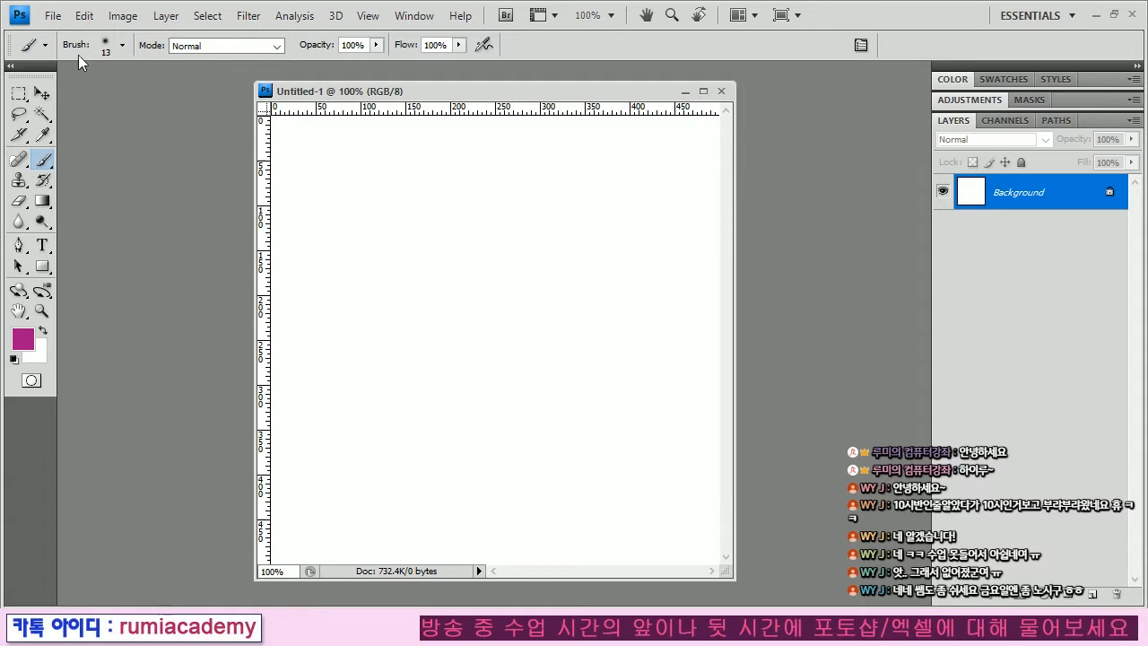
Open the brush size settings over the canvas and try different master diameters, including 43 px.
click(121, 45)
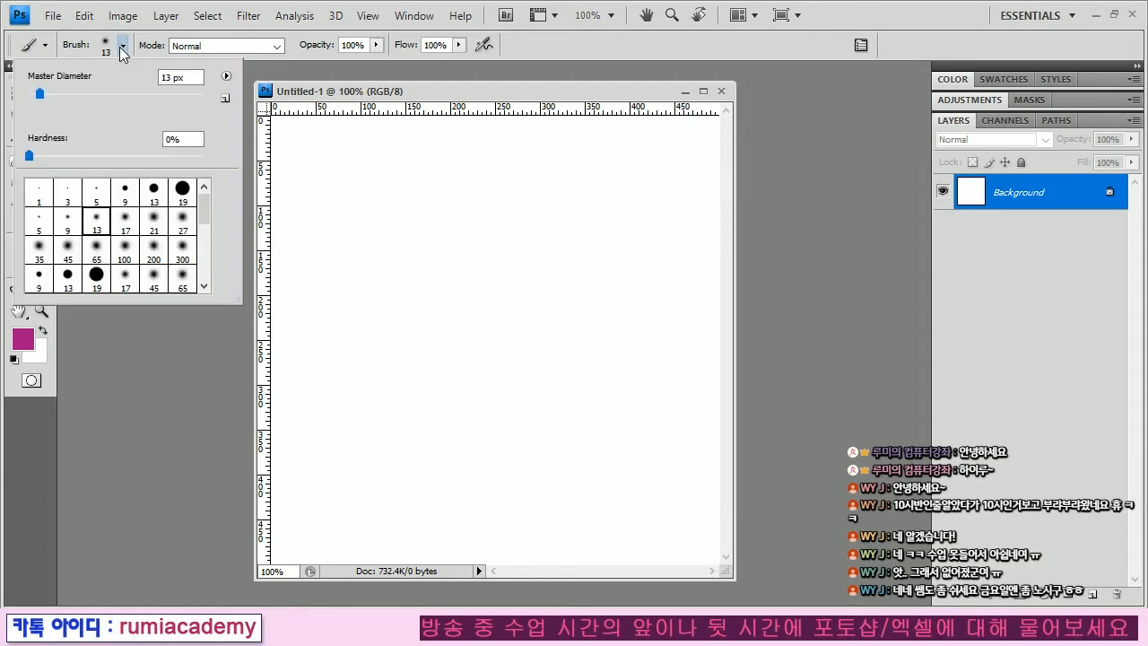
right_click(477, 233)
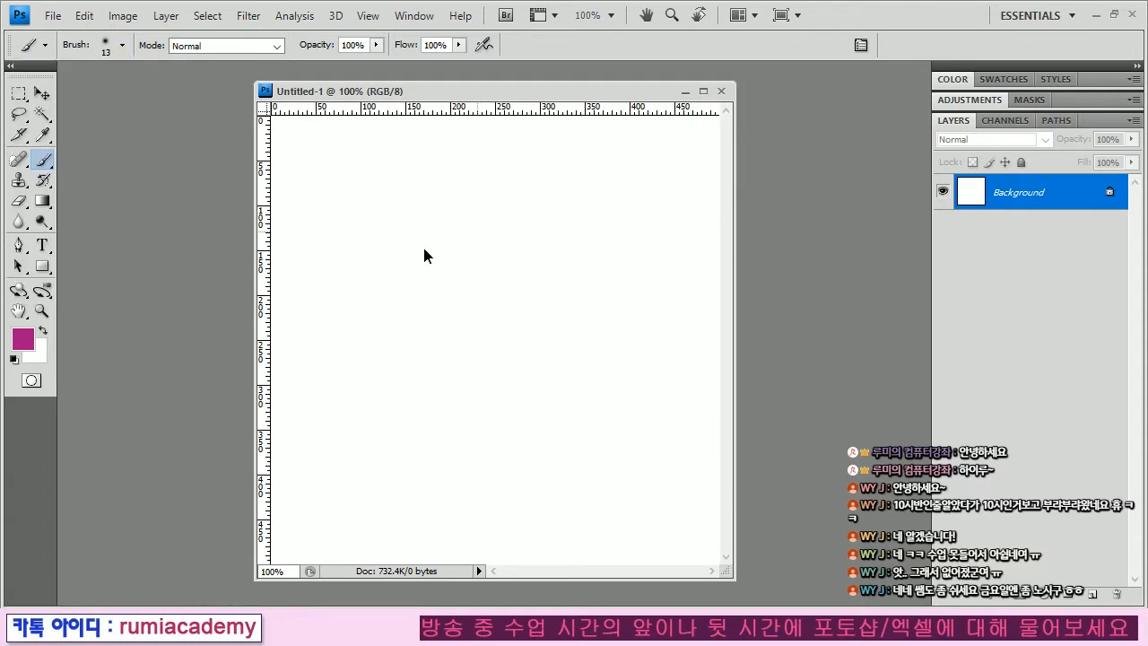
right_click(424, 251)
right_click(321, 246)
right_click(429, 156)
right_click(375, 279)
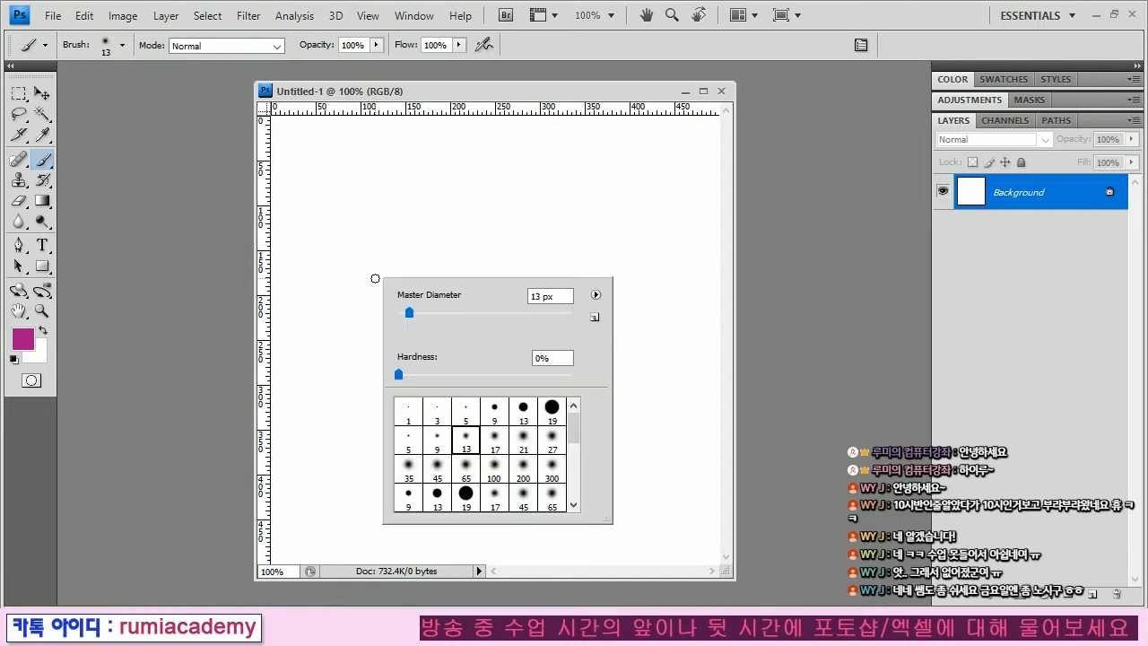
right_click(404, 190)
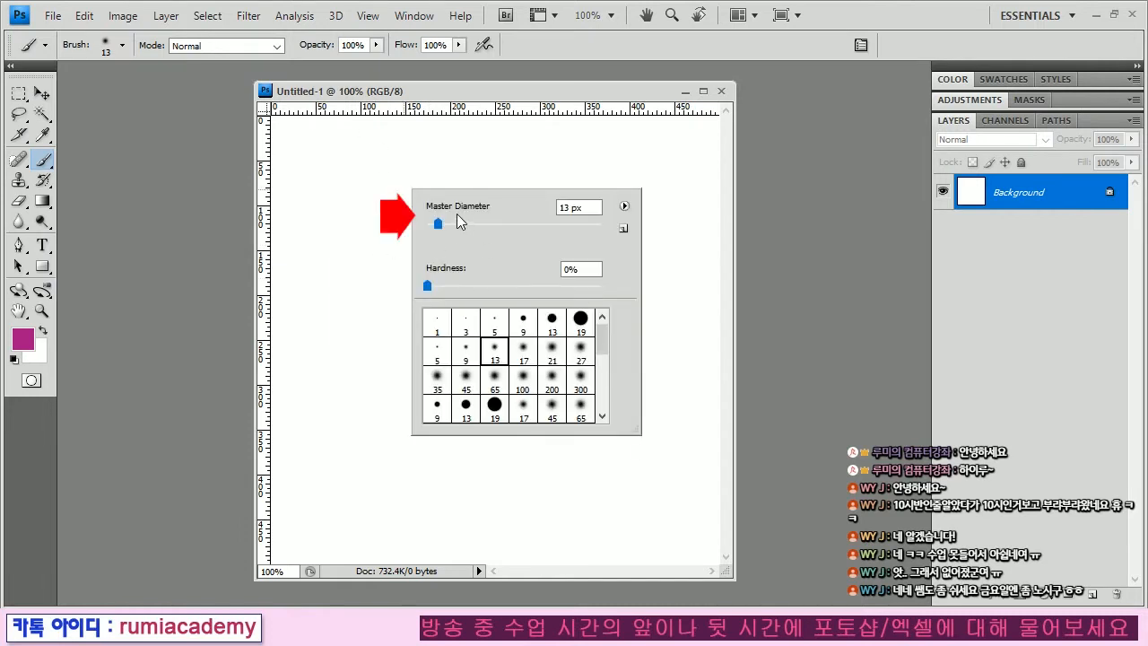
mouse_move(445, 227)
mouse_down()
mouse_move(516, 224)
mouse_move(463, 225)
mouse_up()
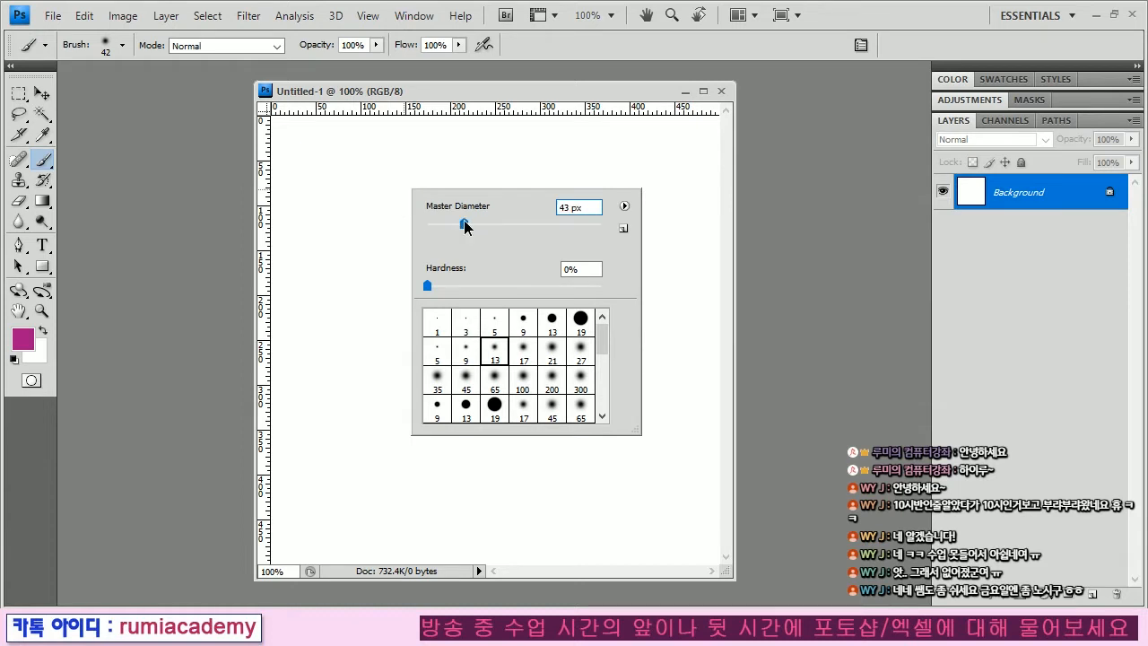
drag(557, 225, 457, 225)
key(Return)
Enlarge and shrink the brush repeatedly in increments, finishing at a diameter of 60 px.
key(bracketright)
key(bracketright)
key(bracketright)
key(bracketright)
key(bracketright)
key(bracketright)
key(bracketright)
key(bracketright)
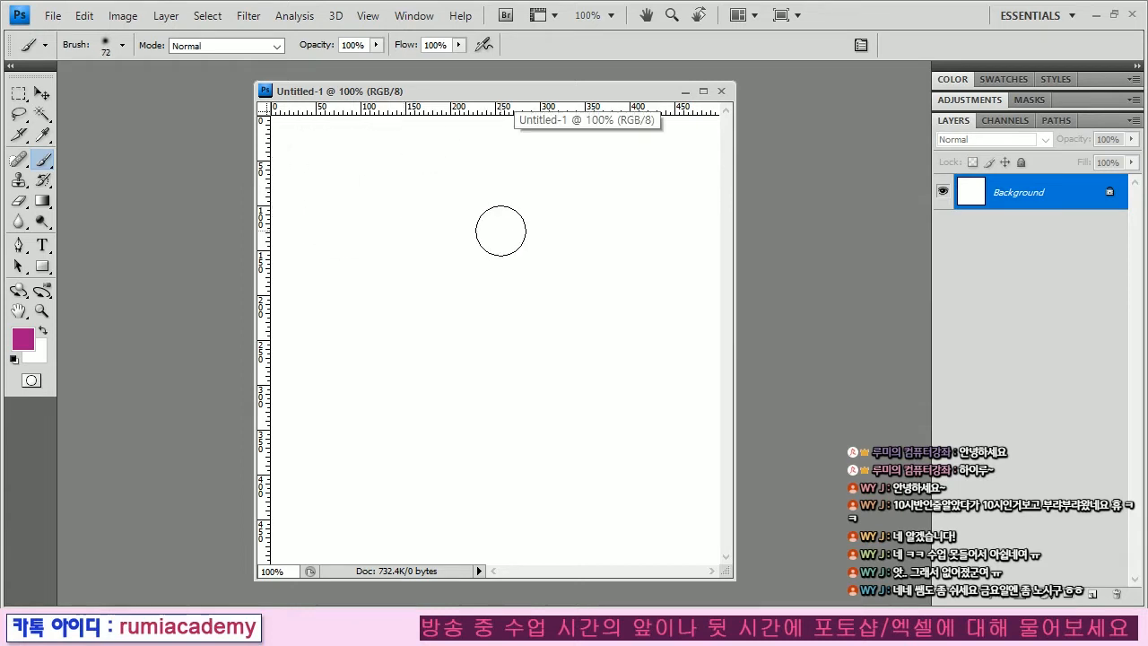
key(bracketleft)
key(bracketleft)
key(bracketleft)
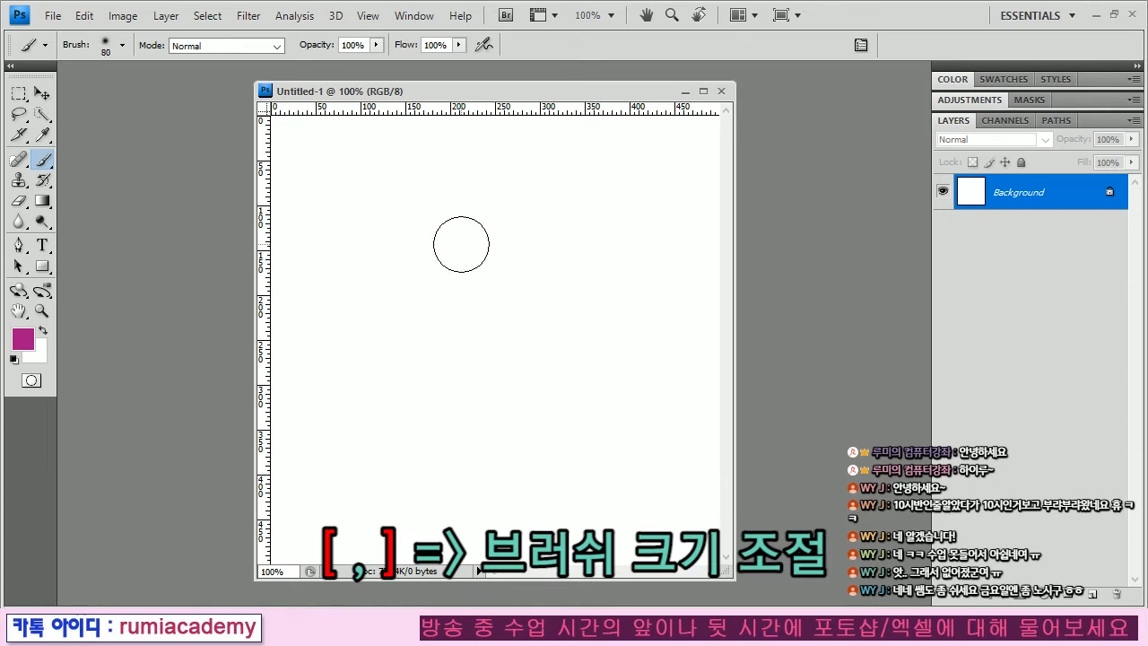
key(bracketright)
key(bracketright)
key(bracketright)
key(bracketleft)
key(bracketleft)
key(bracketleft)
key(bracketright)
key(bracketright)
key(bracketright)
key(bracketleft)
key(bracketleft)
key(bracketleft)
key(bracketright)
key(bracketright)
key(bracketright)
key(bracketleft)
key(bracketleft)
key(bracketleft)
key(bracketleft)
key(bracketleft)
key(bracketleft)
Paint a curved, soft-edged stroke down the canvas's left side with the 60 px brush at 0% hardness.
right_click(466, 241)
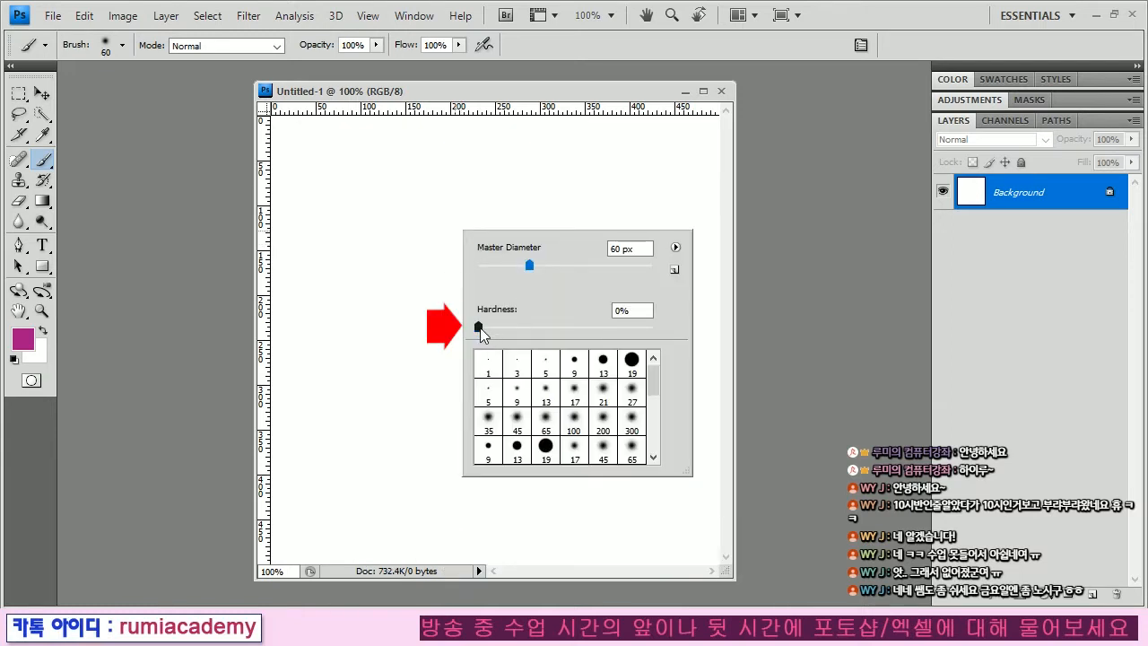
drag(478, 329, 483, 326)
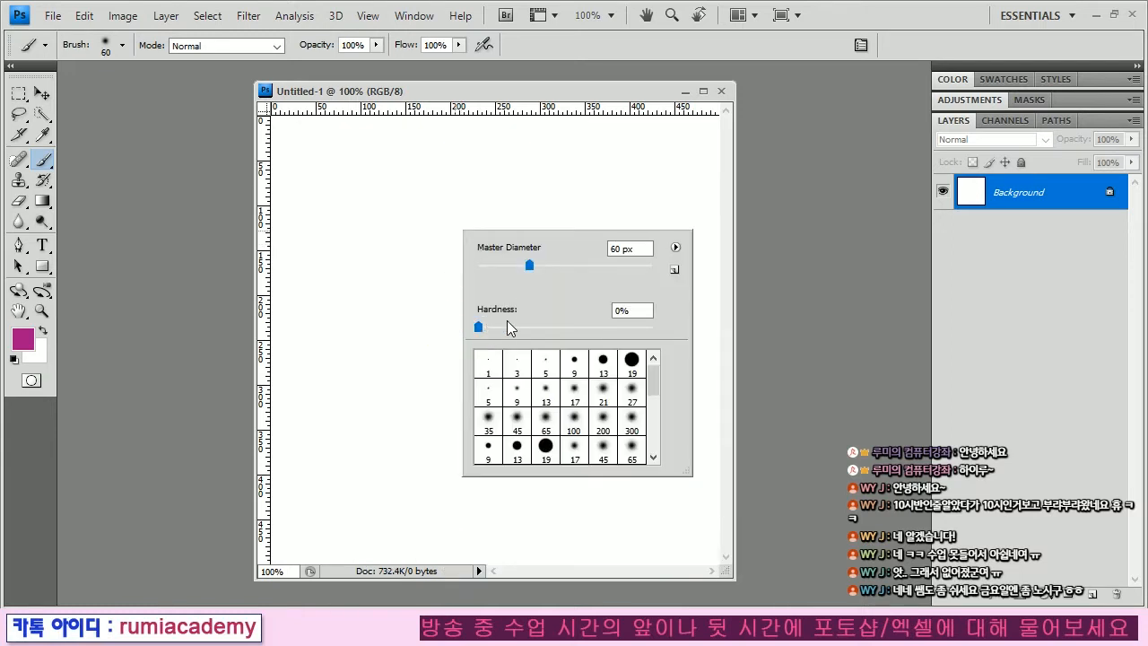
click(568, 93)
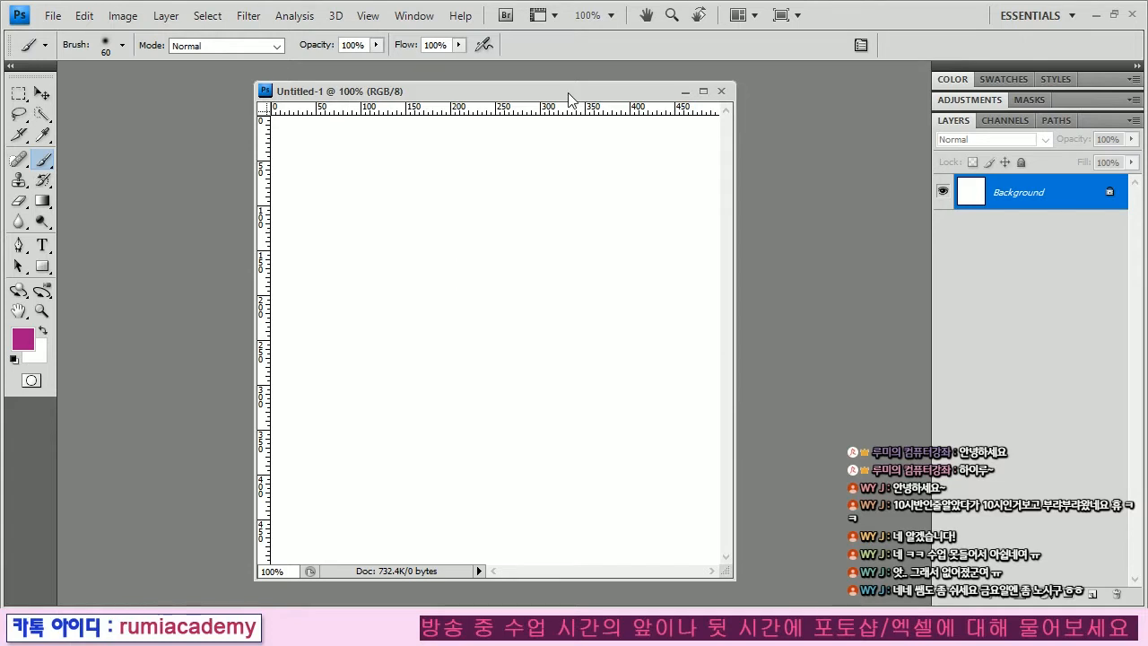
drag(455, 186, 408, 245)
drag(361, 355, 343, 494)
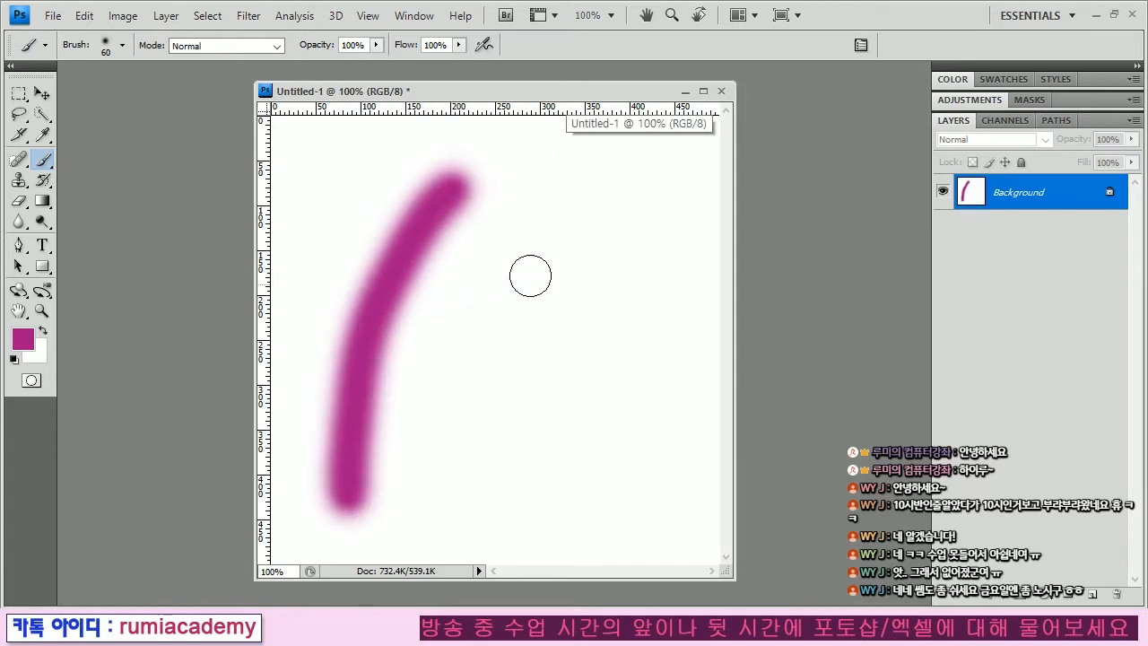
Set the brush hardness to 100% and paint a hard-edged slanted stroke to the right of the soft one.
right_click(550, 242)
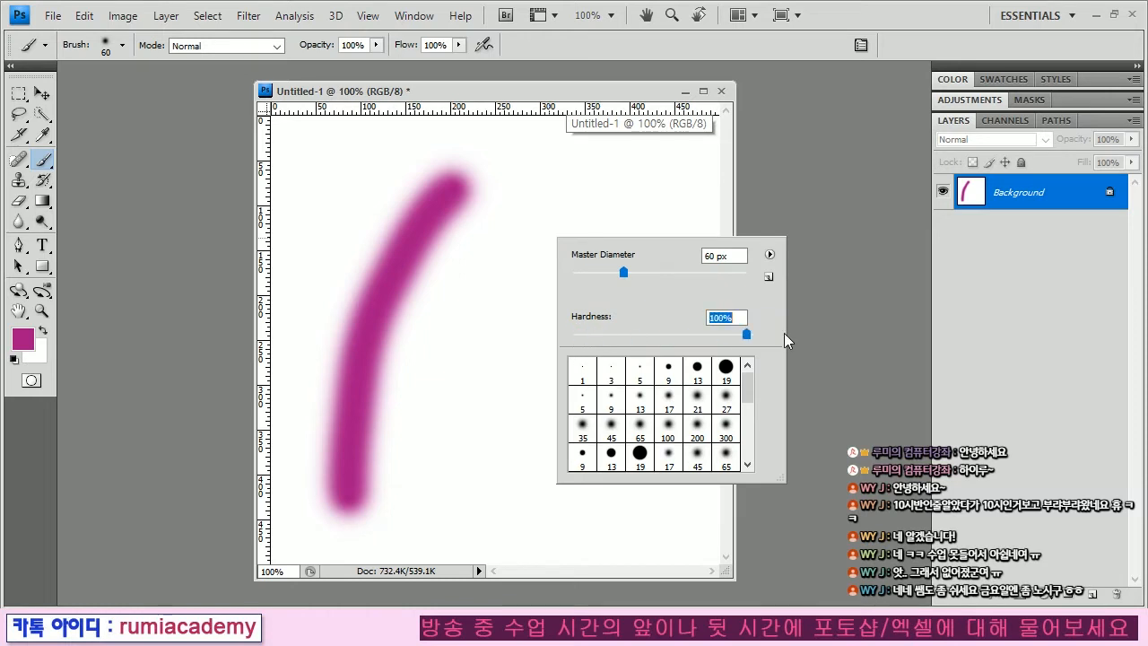
click(638, 86)
mouse_move(592, 184)
mouse_down()
mouse_move(531, 393)
mouse_move(518, 513)
mouse_up()
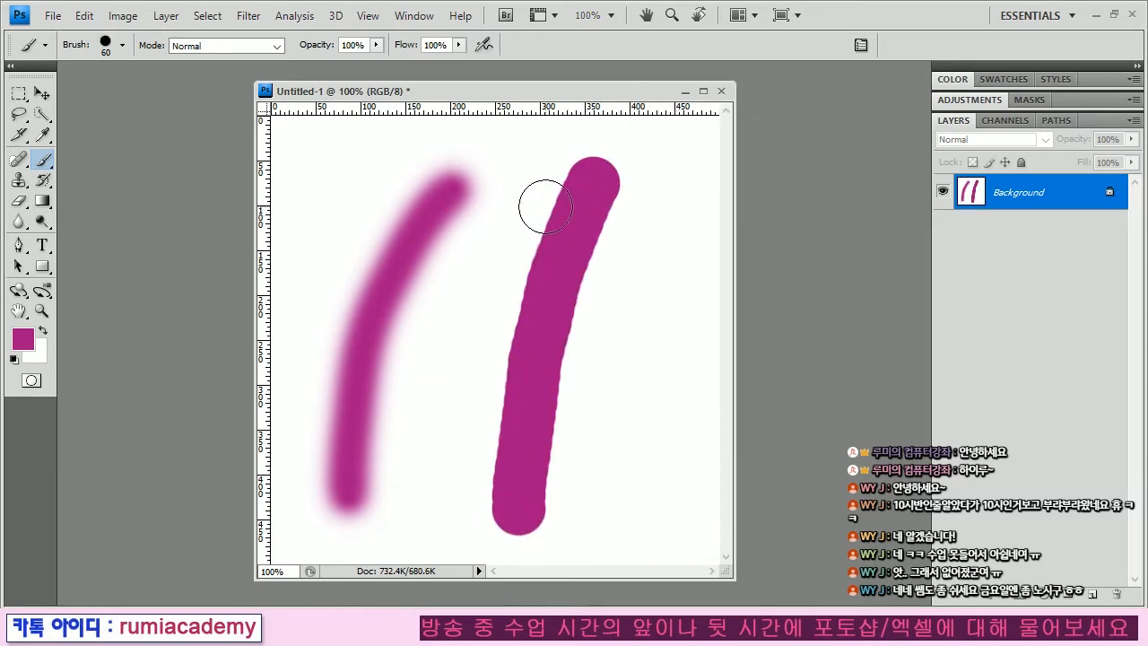
Set the brush hardness to 48% and paint a third stroke along the canvas's right edge.
right_click(488, 245)
click(595, 345)
mouse_move(685, 184)
mouse_down()
mouse_move(628, 372)
mouse_move(619, 489)
mouse_up()
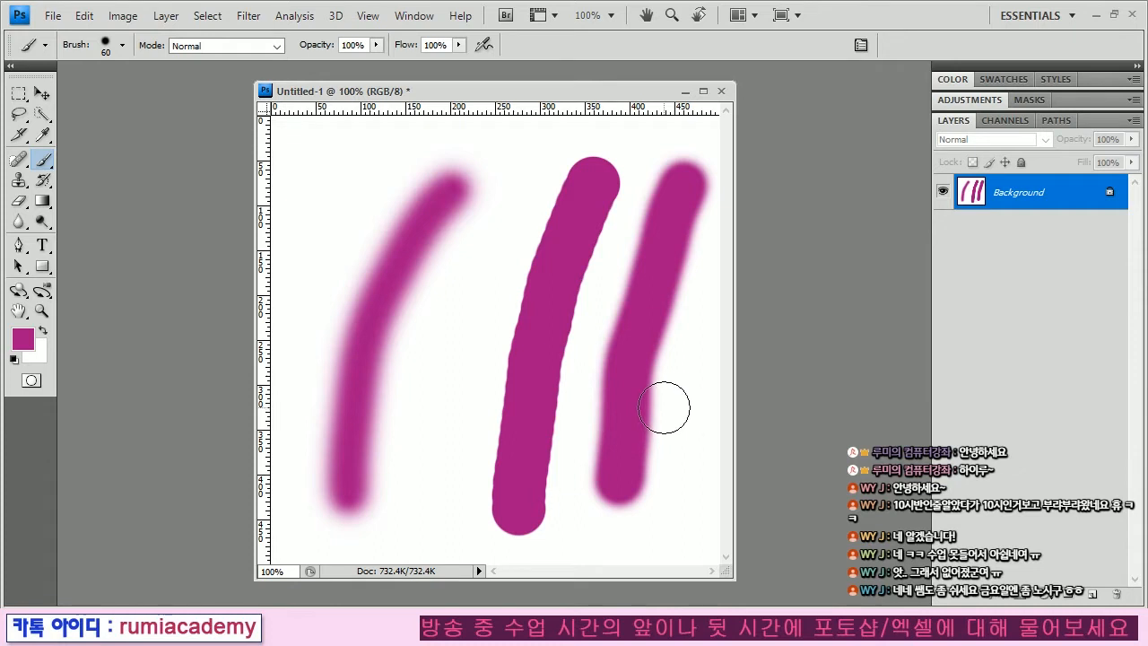
Undo all three brush strokes on the canvas.
key(ctrl+alt+z)
key(ctrl+alt+z)
key(ctrl+alt+z)
Browse the available brush presets and show the preset picker's display and library options.
right_click(661, 328)
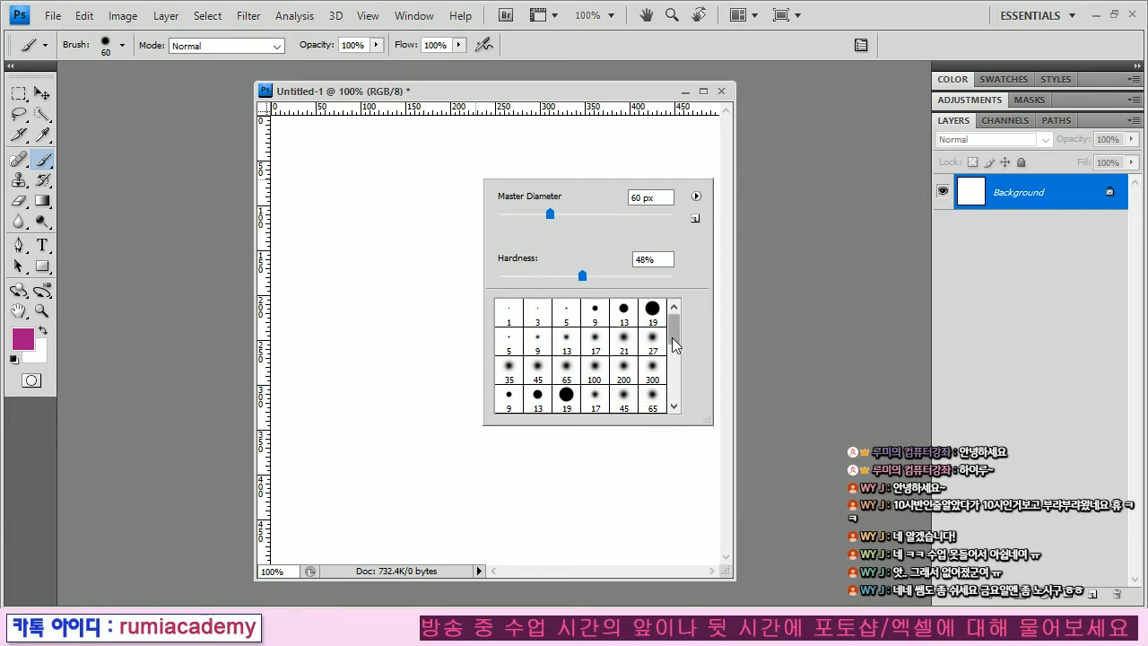
mouse_move(684, 327)
mouse_down()
mouse_move(673, 391)
mouse_move(679, 314)
mouse_up()
drag(694, 275, 618, 296)
click(621, 217)
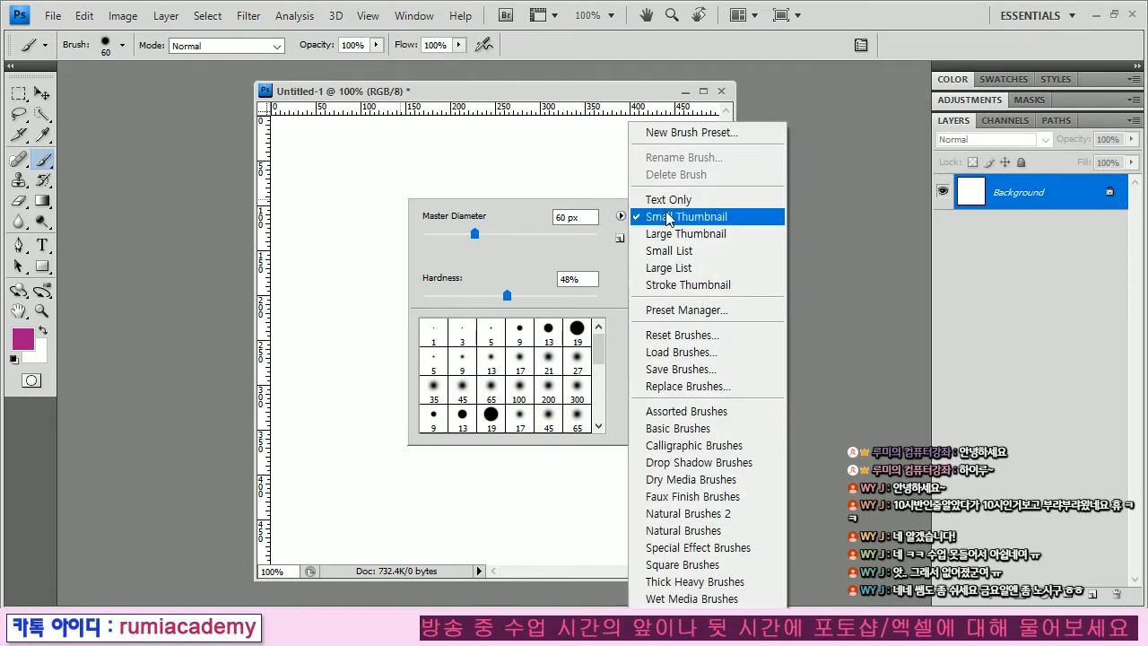
key(ctrl+2)
mouse_move(744, 299)
mouse_down()
mouse_move(624, 274)
mouse_move(700, 316)
mouse_up()
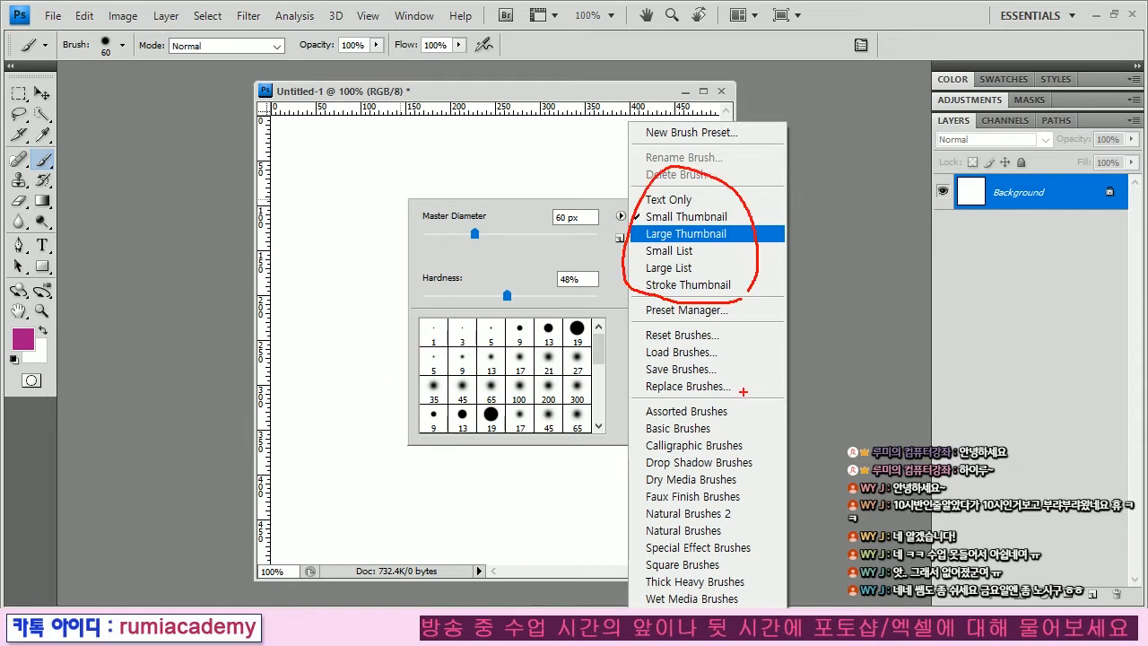
drag(726, 393, 632, 376)
mouse_move(761, 338)
mouse_down()
mouse_move(768, 371)
mouse_move(750, 396)
mouse_up()
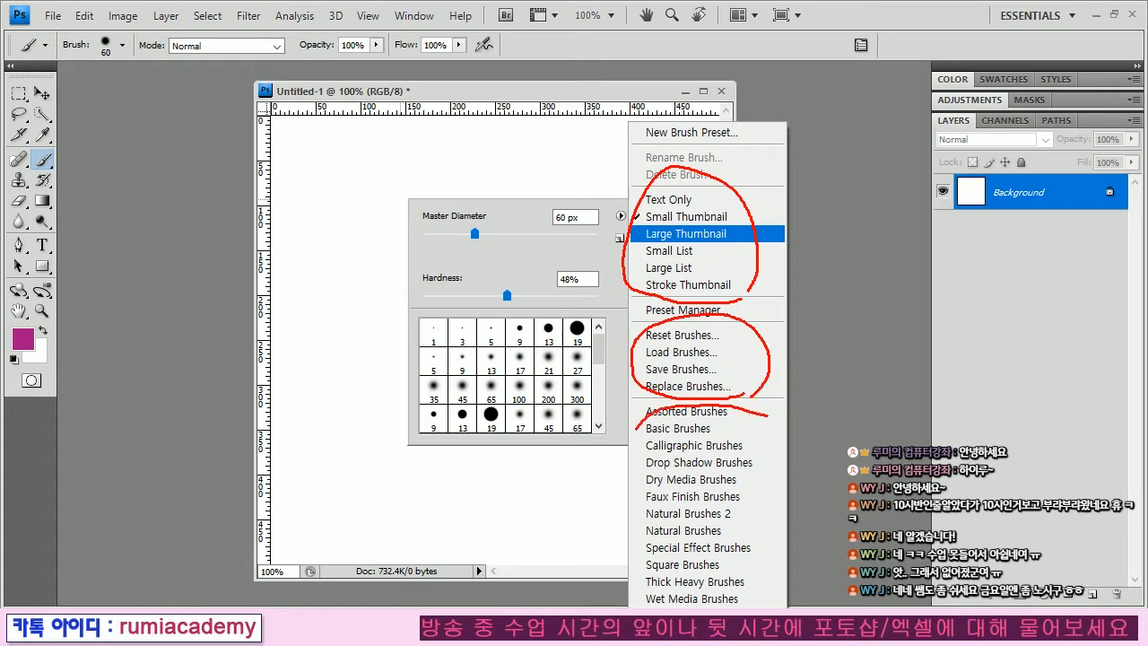
mouse_move(632, 513)
mouse_down()
mouse_move(695, 607)
mouse_move(787, 586)
mouse_move(800, 521)
mouse_move(771, 412)
mouse_up()
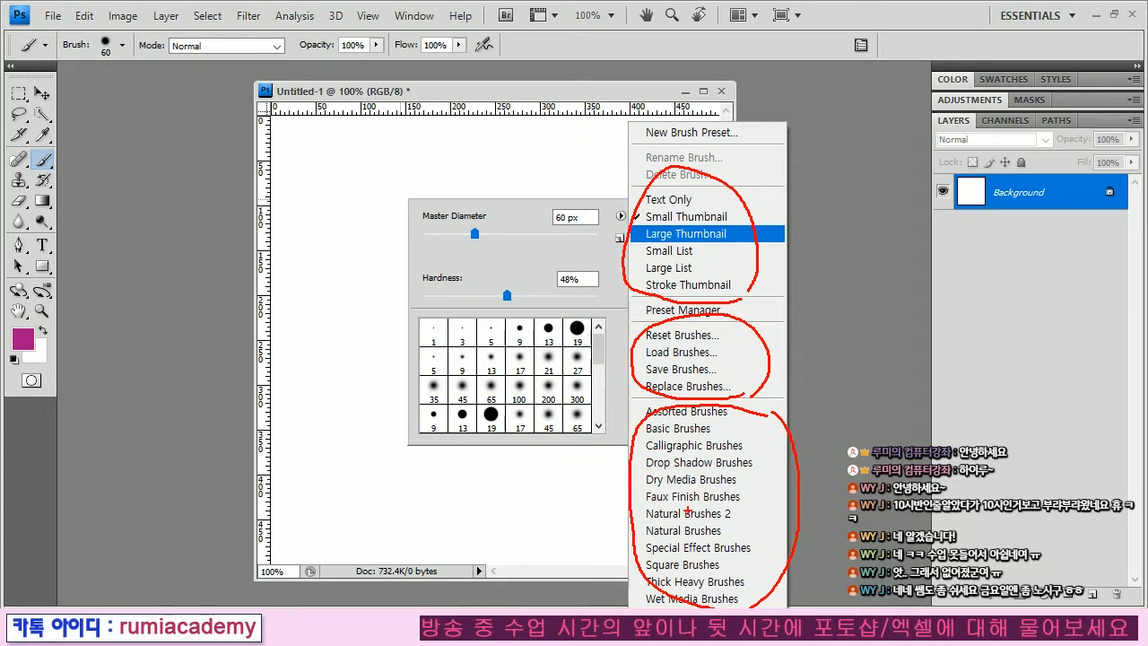
key(Escape)
Display the brush presets as Text Only and return them to Small Thumbnail.
click(620, 217)
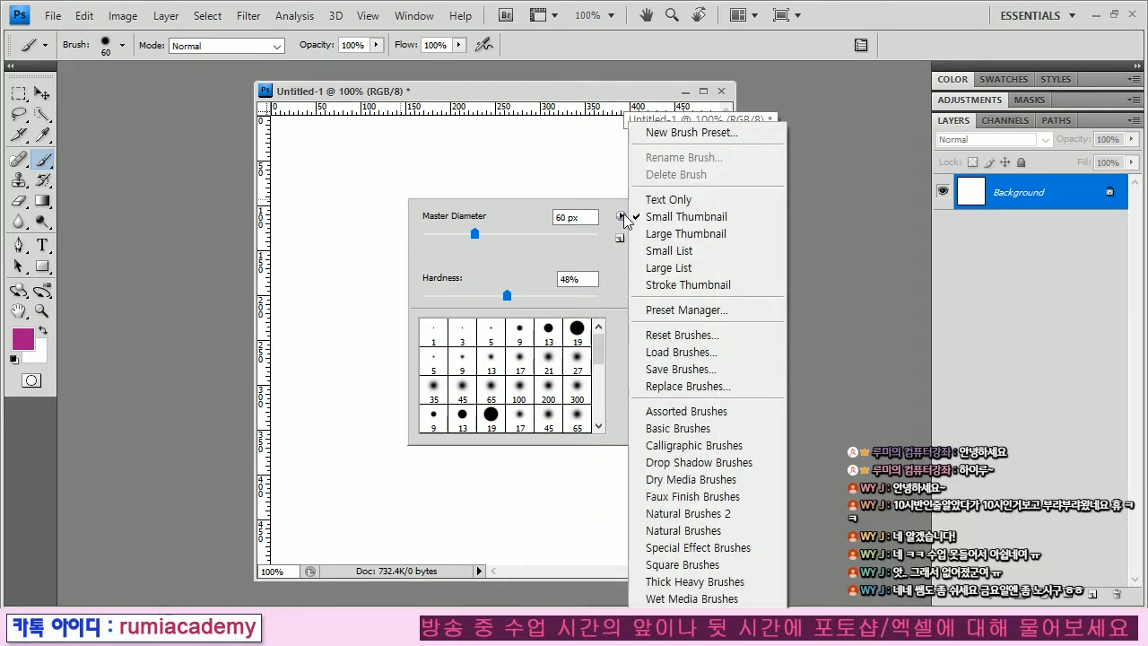
click(677, 199)
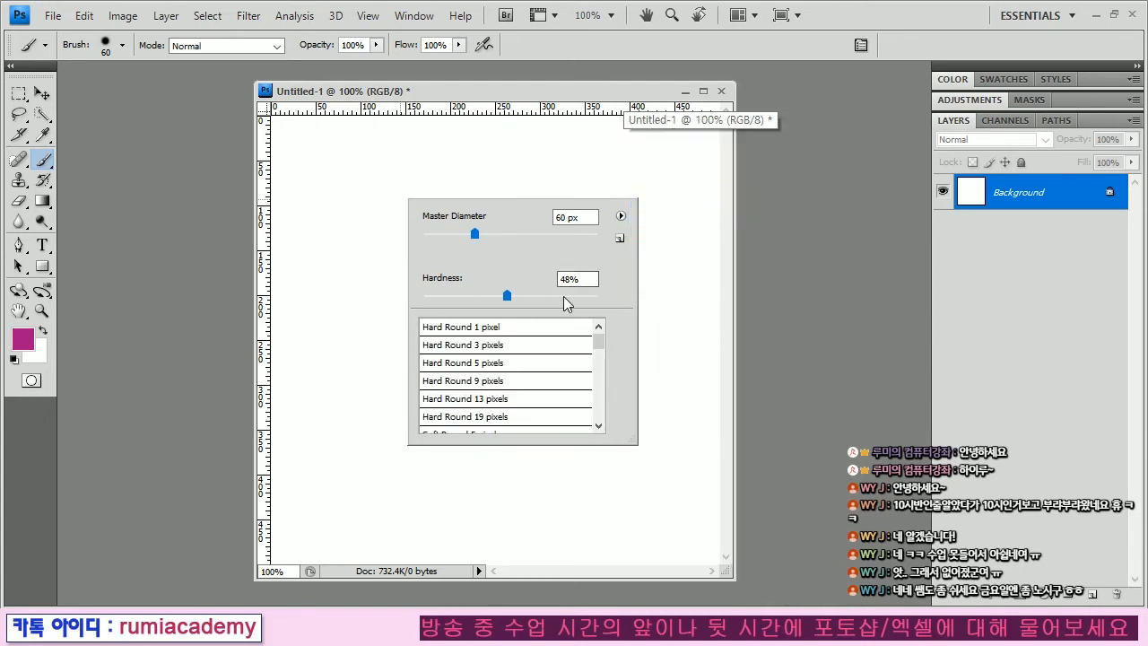
click(620, 216)
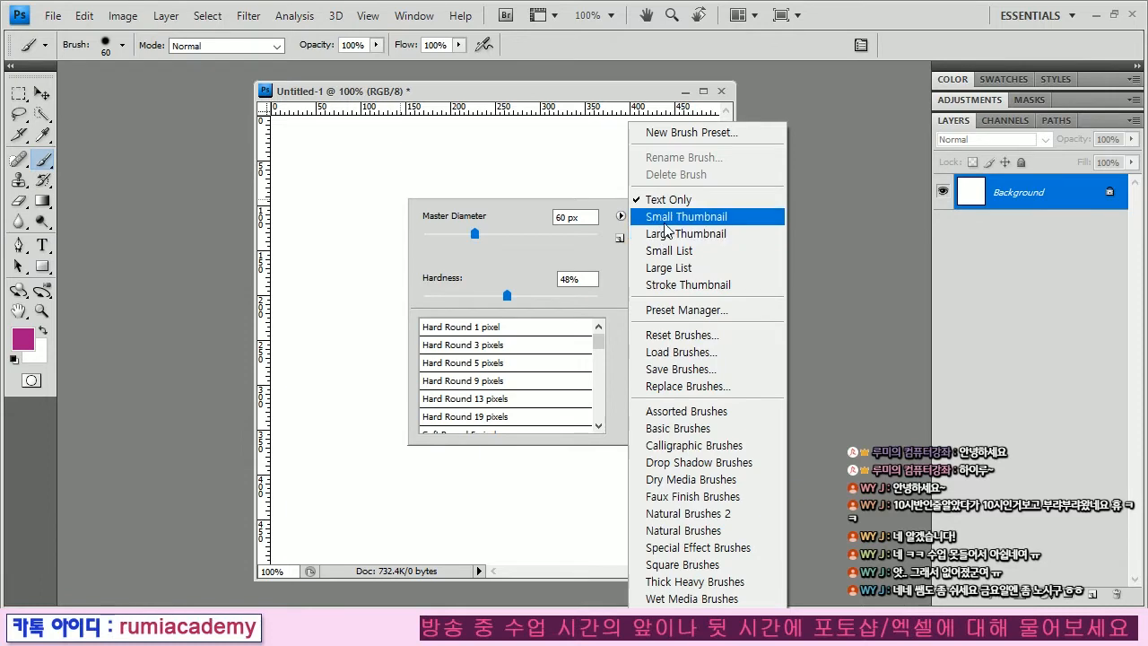
click(651, 216)
Display the brush presets as Large Thumbnail and browse through them.
click(620, 216)
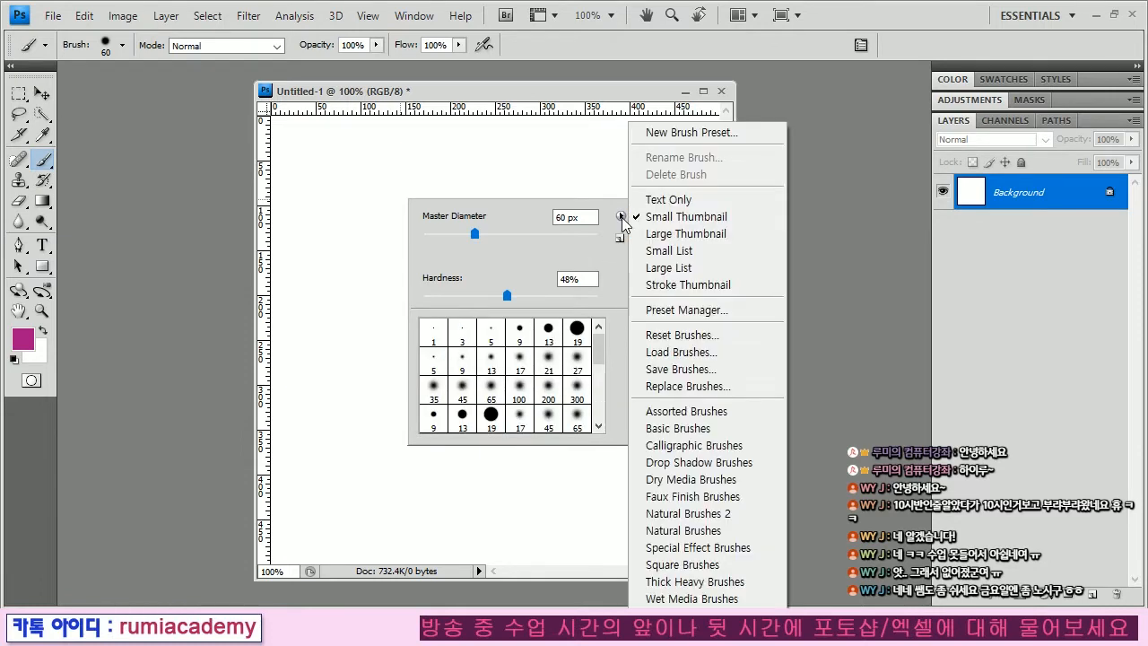
click(684, 233)
mouse_move(598, 339)
mouse_down()
mouse_move(605, 425)
mouse_move(611, 332)
mouse_up()
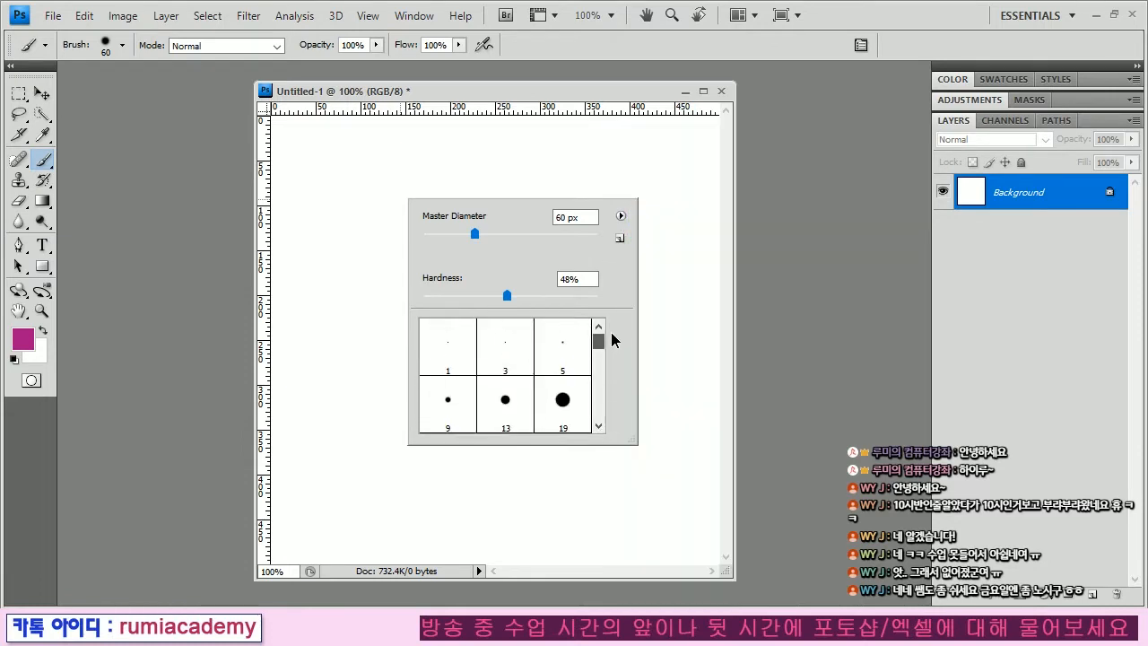
Display the brush presets as a Small List and then as a Large List.
click(620, 216)
click(671, 252)
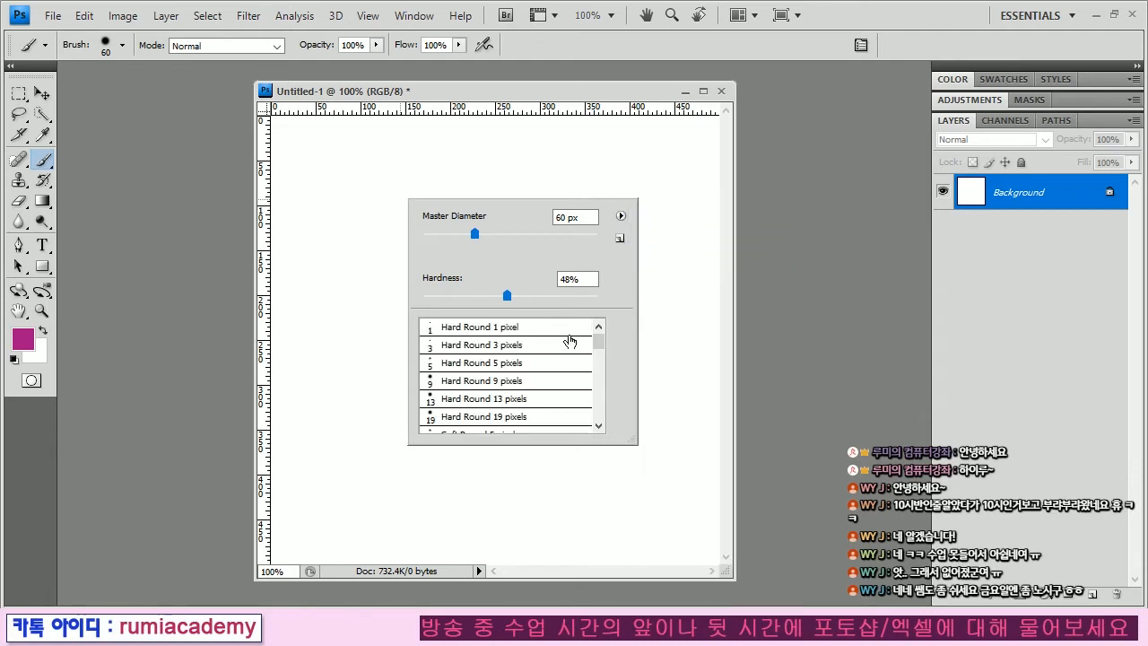
click(620, 216)
click(653, 262)
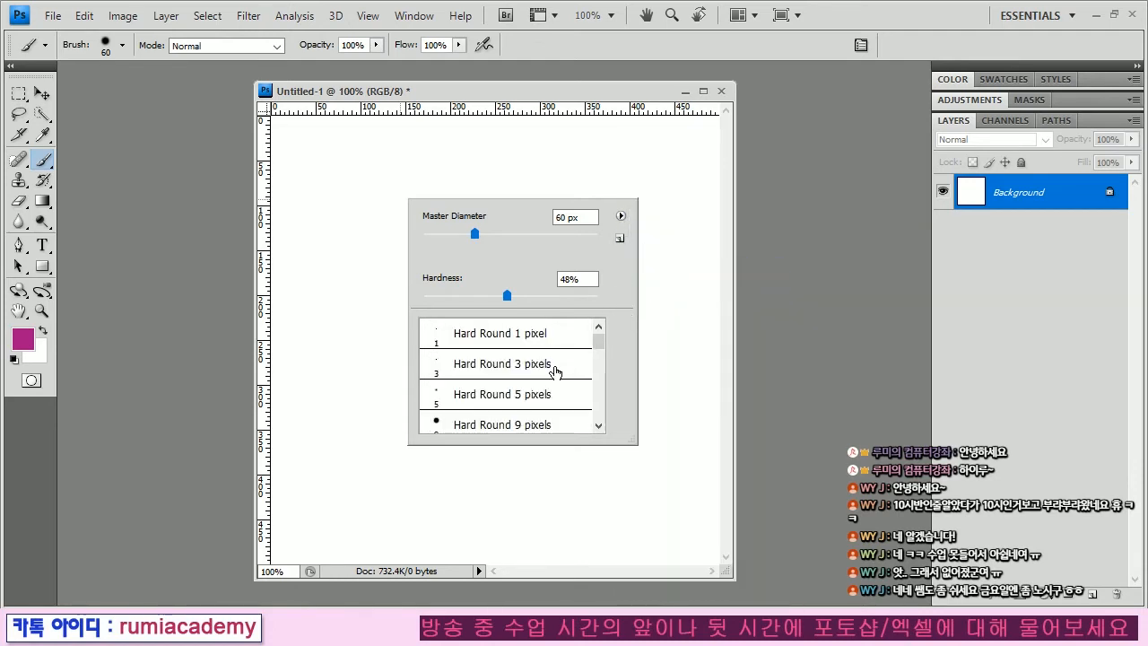
Display the brush presets as Stroke Thumbnail, browse them, and return the view to Small Thumbnail.
click(620, 216)
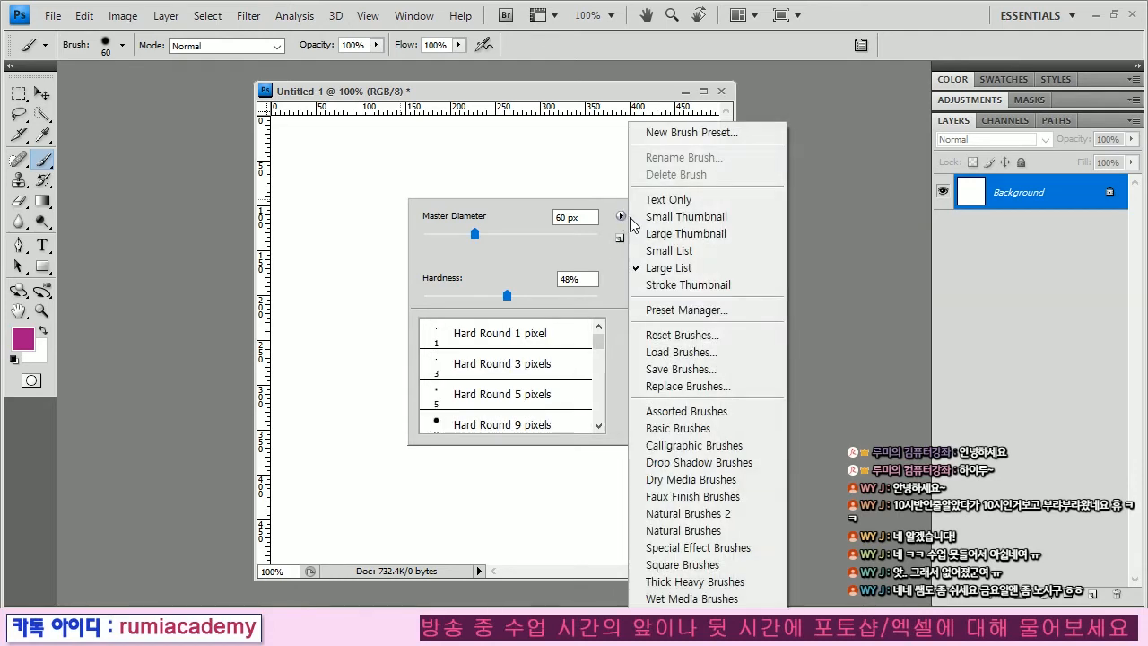
click(677, 282)
mouse_move(599, 342)
mouse_down()
mouse_move(598, 419)
mouse_move(602, 334)
mouse_up()
click(620, 215)
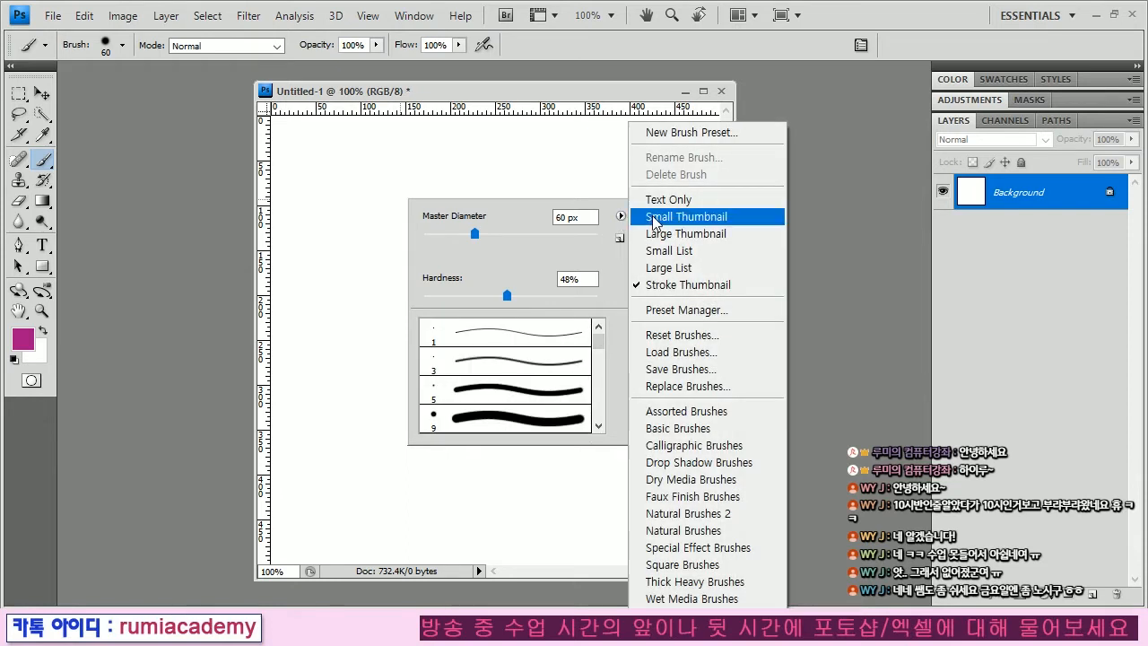
click(659, 217)
mouse_move(598, 348)
mouse_down()
mouse_move(599, 401)
mouse_move(603, 342)
mouse_up()
Replace the current brush presets with the Assorted Brushes library and browse the loaded brushes.
click(620, 215)
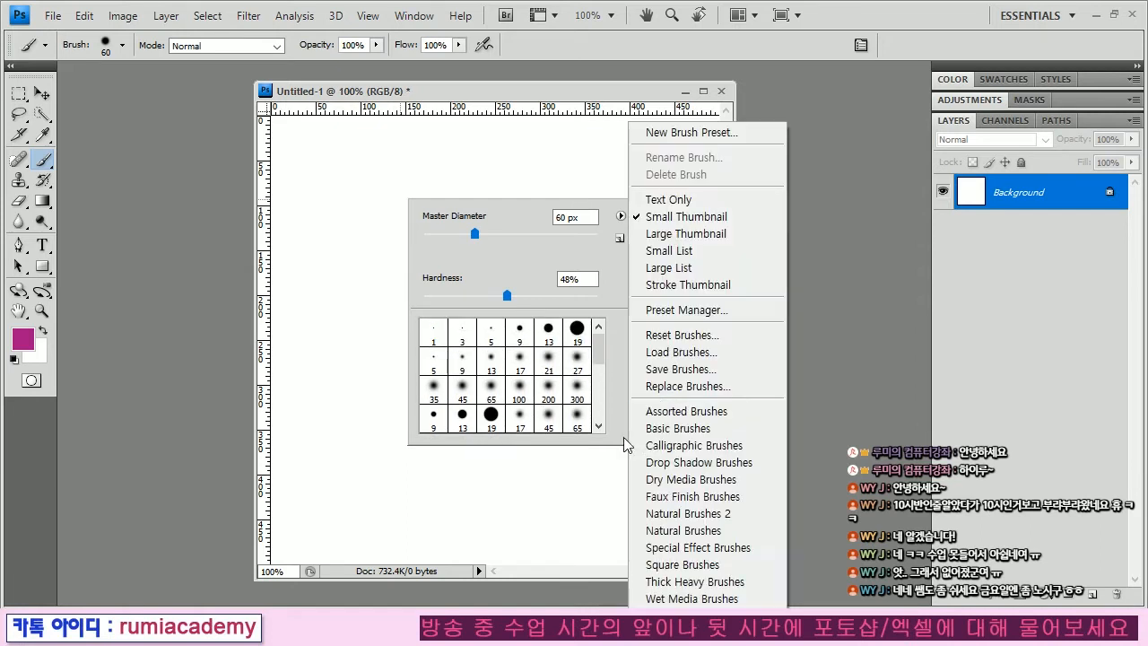
click(687, 412)
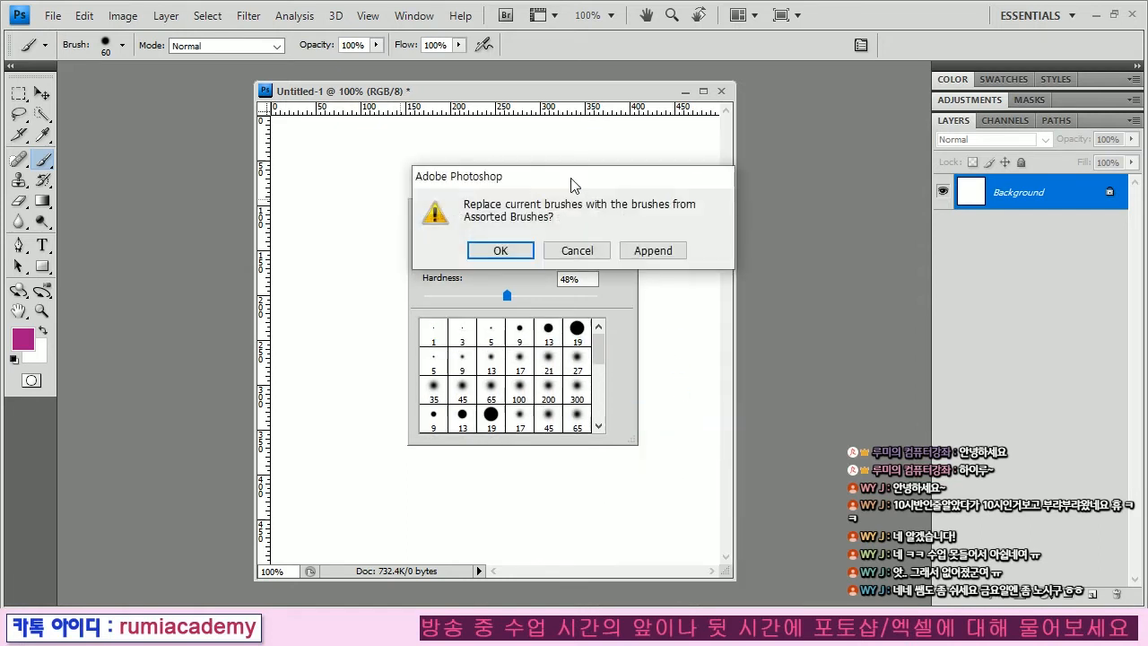
drag(572, 179, 545, 172)
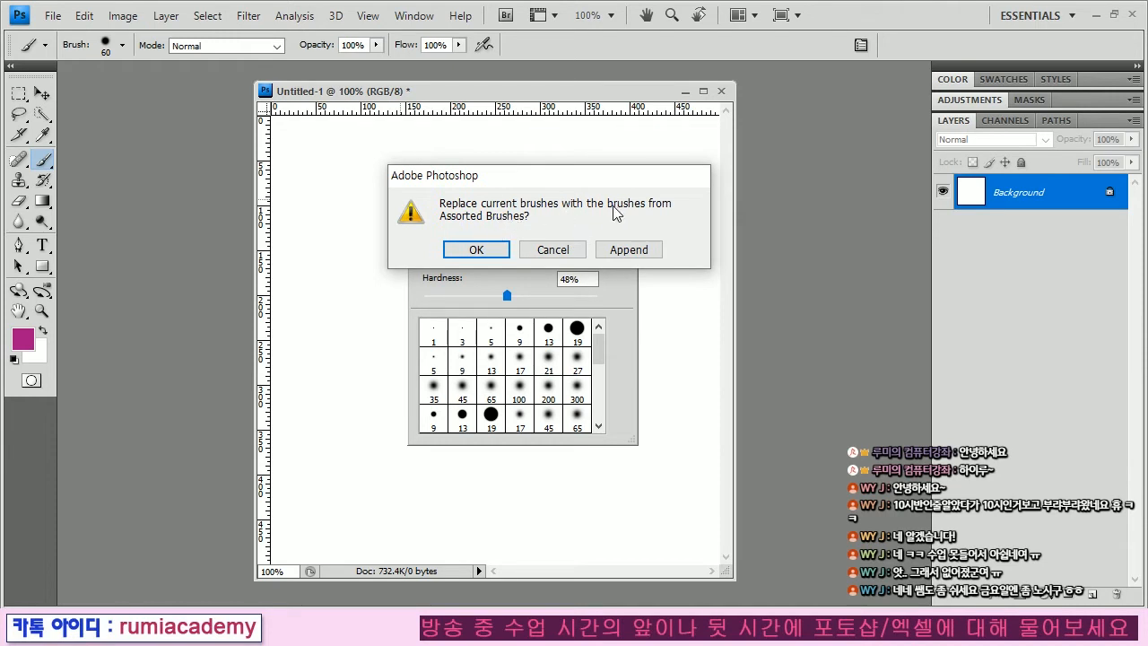
click(467, 249)
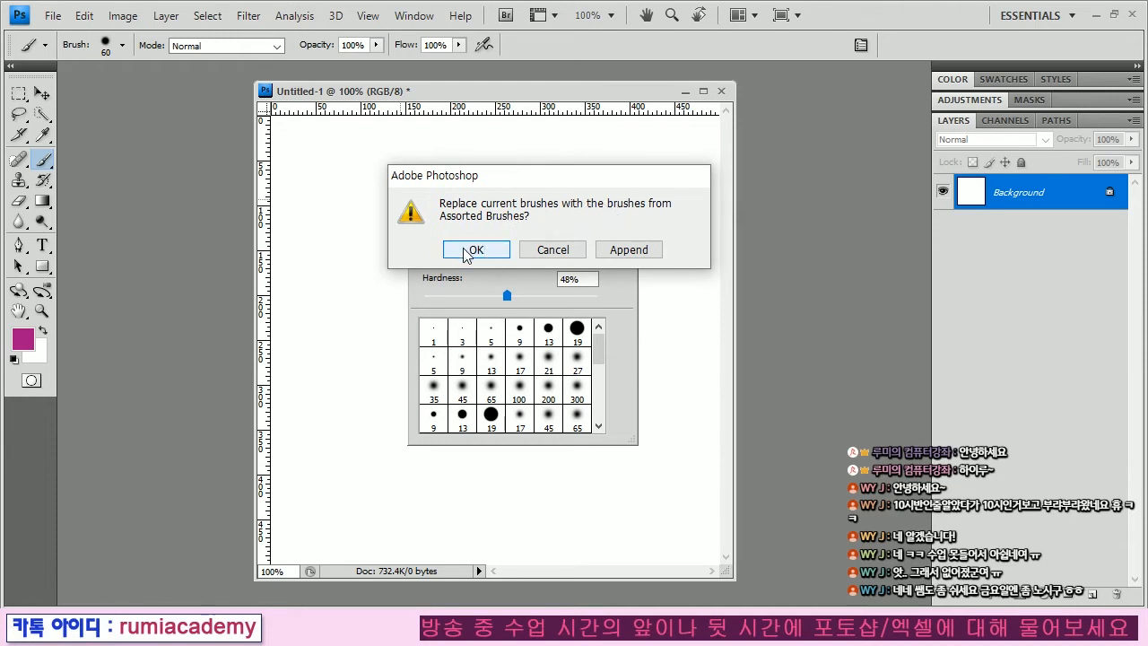
scroll(598, 368, down, 3)
scroll(599, 368, up, 3)
Append the Calligraphic Brushes library to the current brush presets and browse the combined list.
click(621, 216)
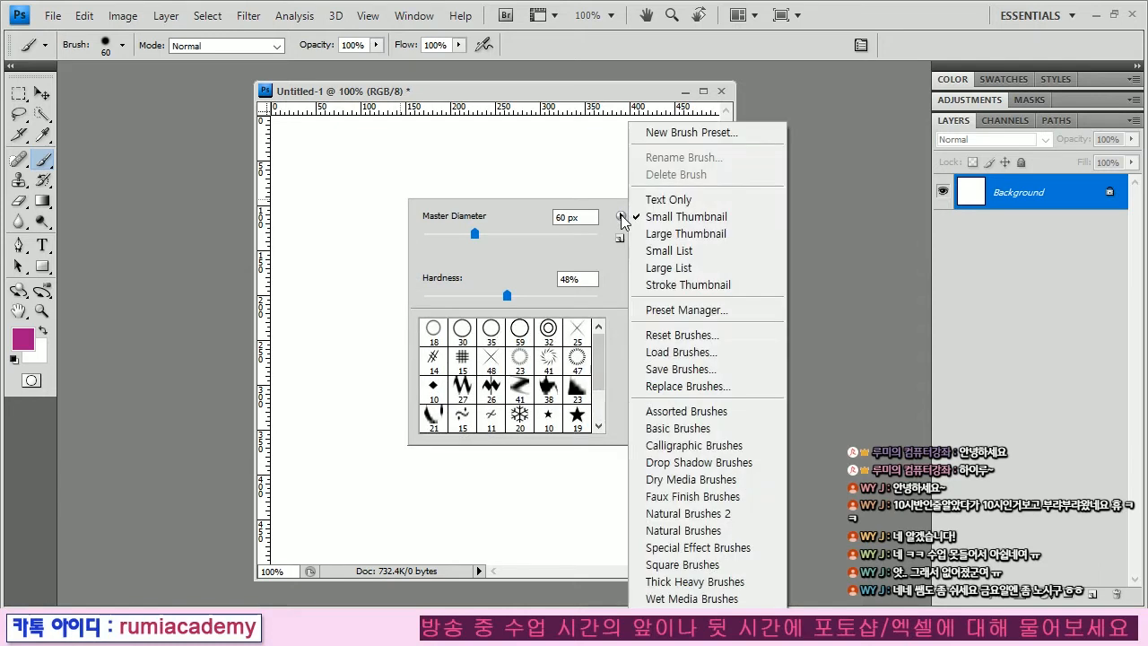
click(687, 446)
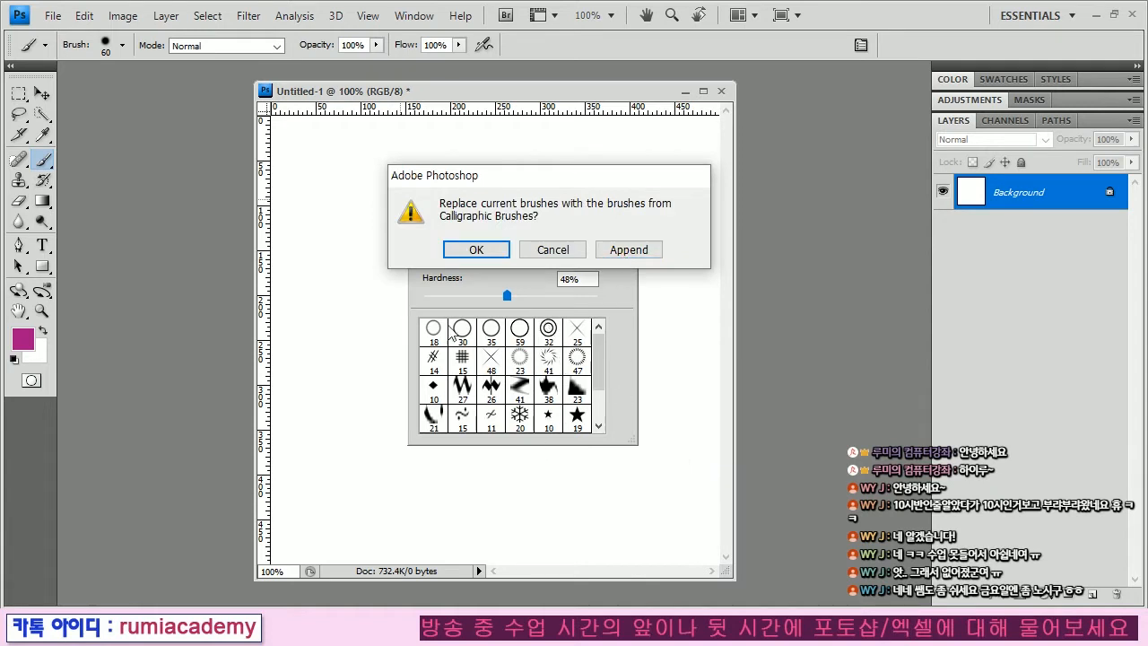
click(656, 247)
mouse_move(596, 368)
mouse_down()
mouse_move(597, 414)
mouse_move(599, 334)
mouse_up()
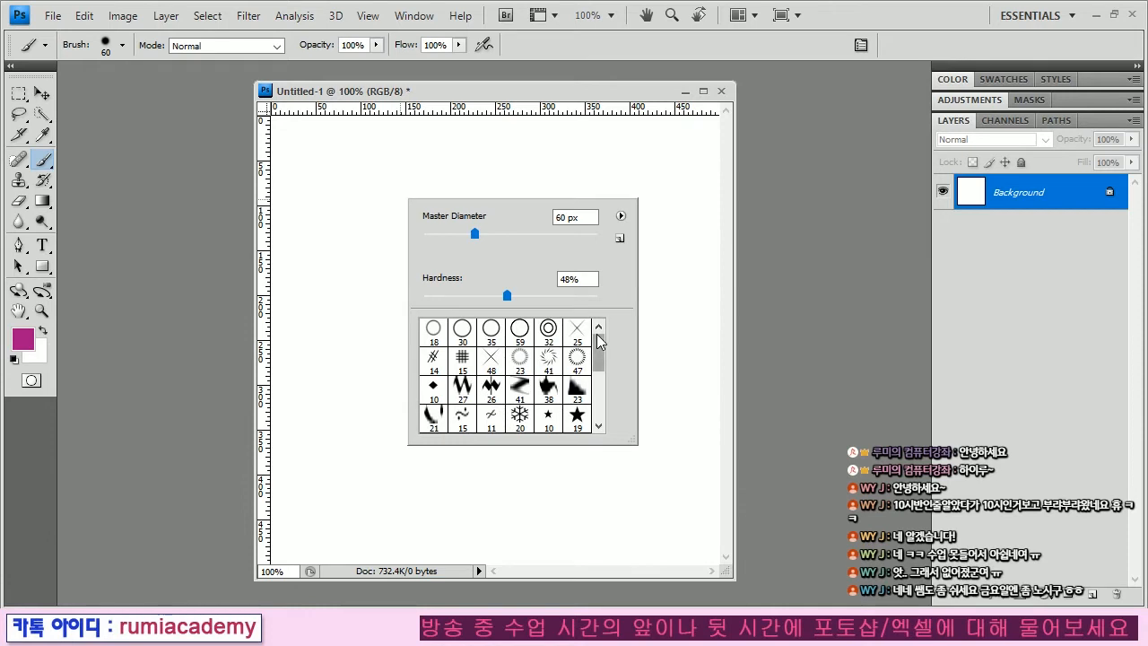
Reset the brush presets to the default brushes, replacing the current set, and browse the restored list.
click(620, 217)
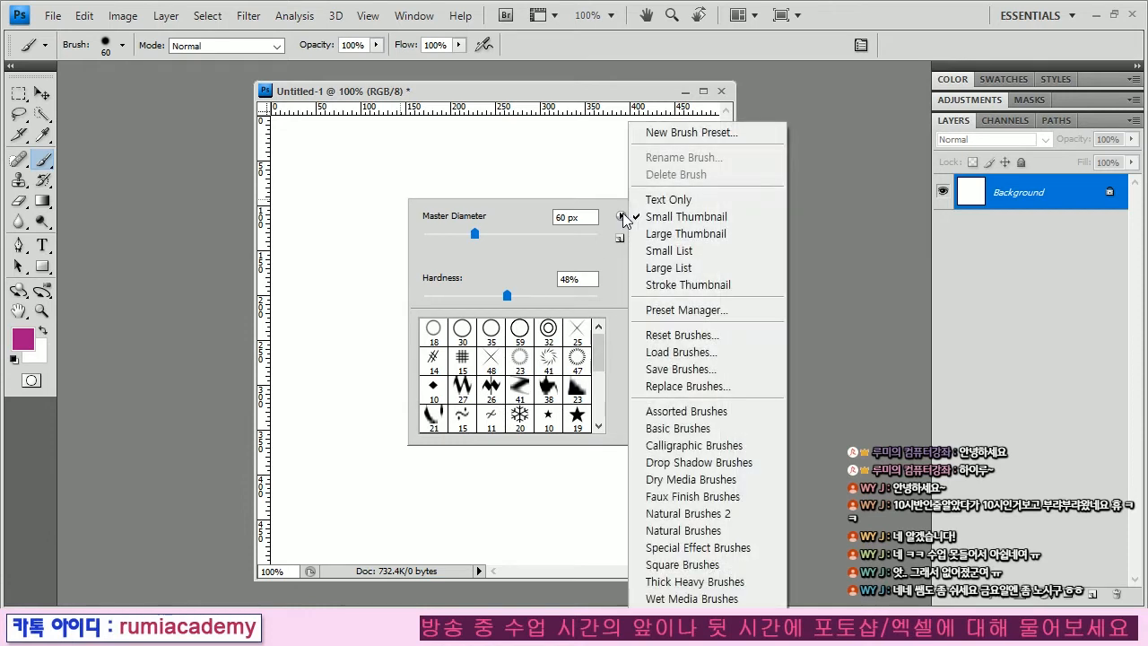
click(679, 334)
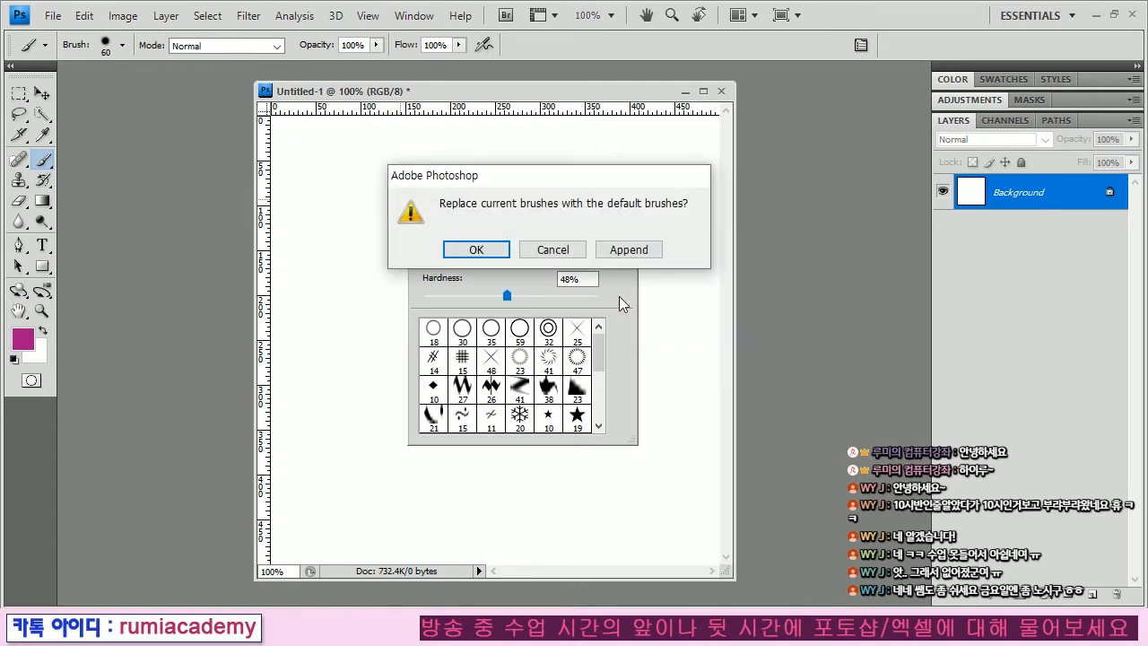
click(478, 250)
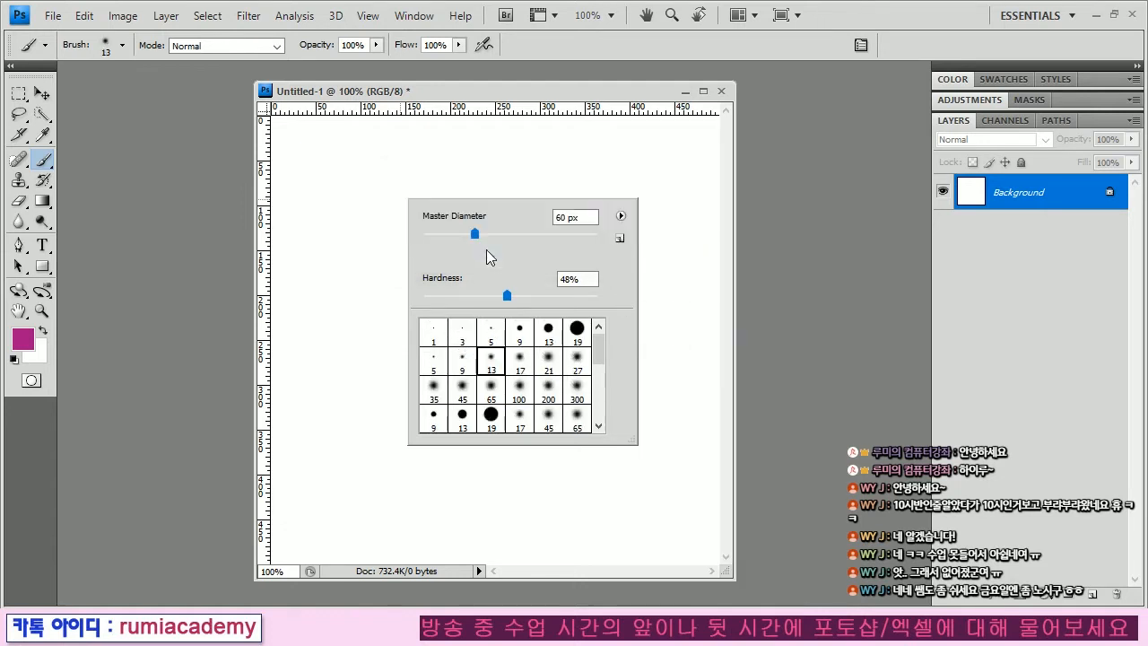
mouse_move(603, 350)
mouse_down()
mouse_move(599, 420)
mouse_move(602, 338)
mouse_up()
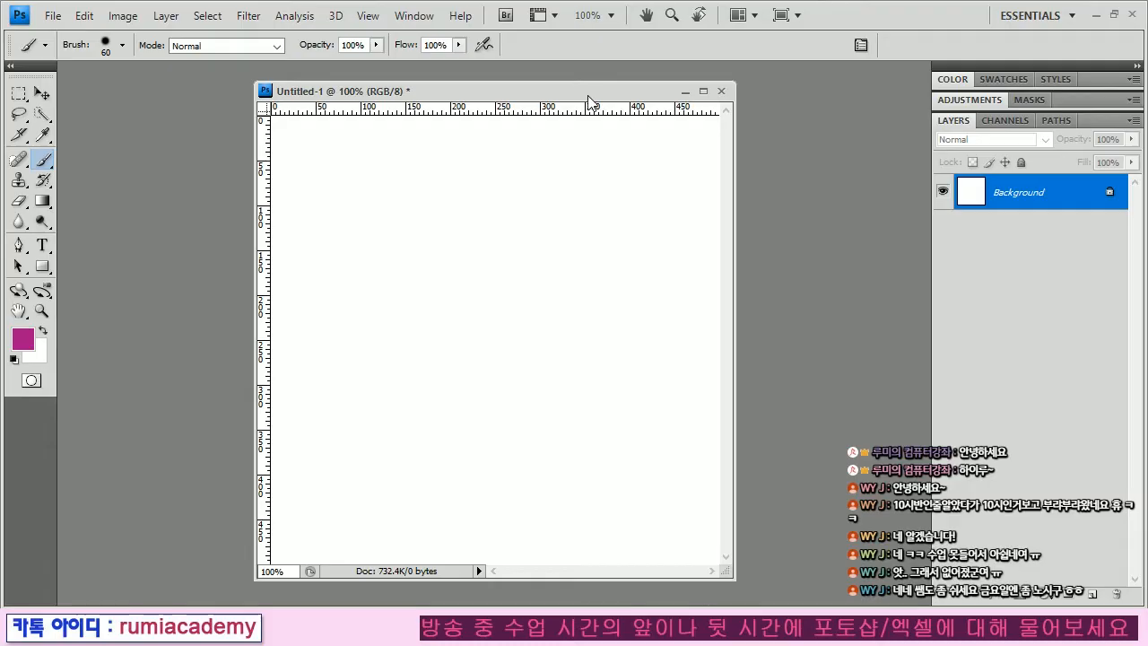
Reposition the document window slightly and add a new layer named 나무 above the Background.
drag(593, 93, 604, 97)
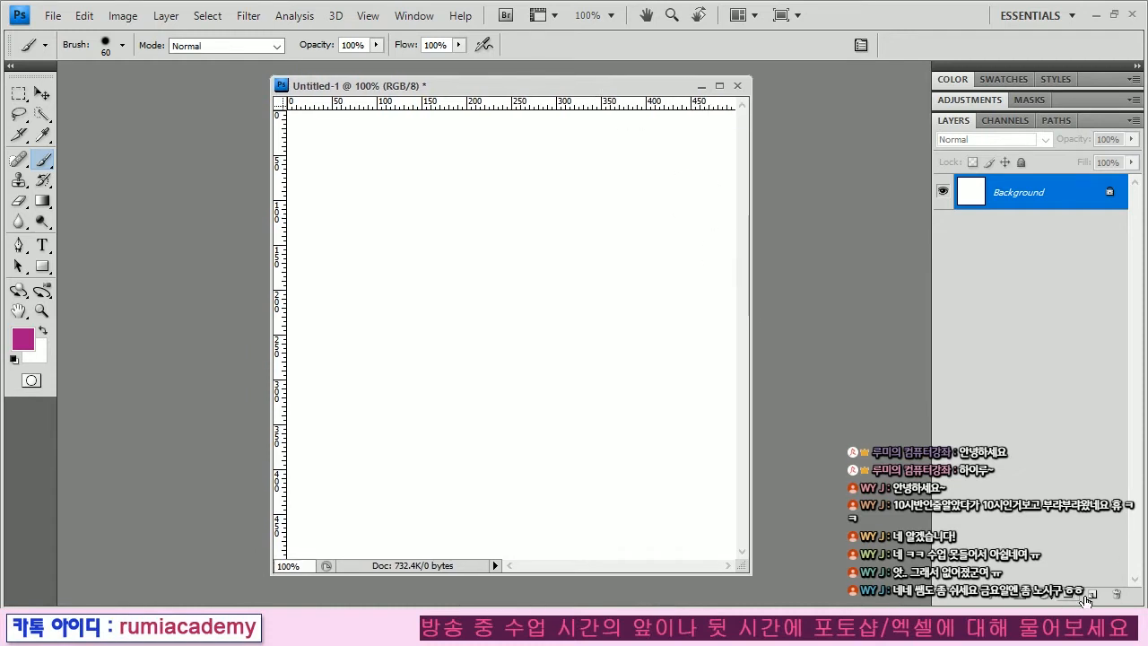
click(1093, 594)
double_click(1013, 192)
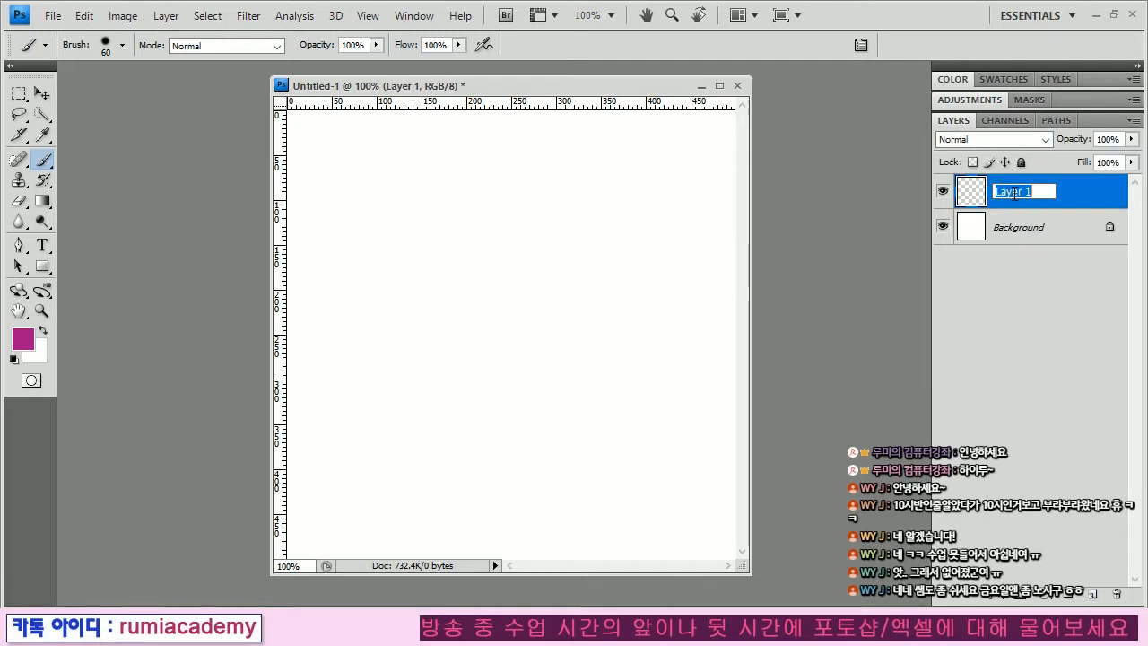
text(ㅂ)
text(무)
key(Return)
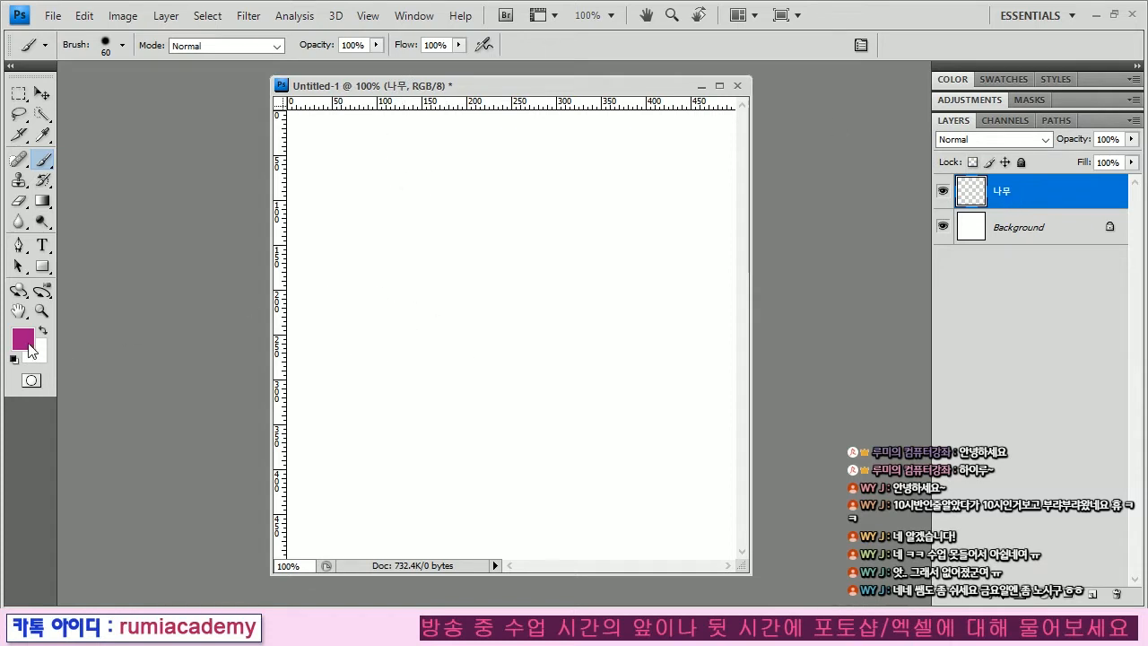
Set the foreground color to dark brown for painting with the Brush tool.
click(27, 343)
click(705, 369)
drag(705, 369, 717, 367)
click(990, 198)
key(b)
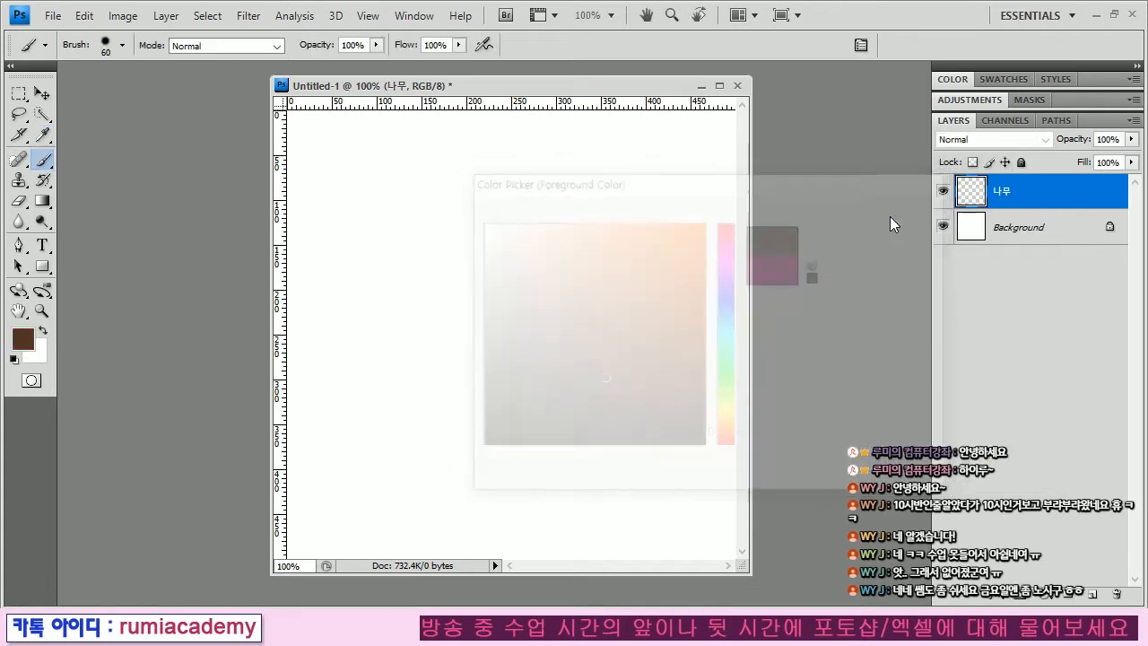
Shrink the brush, set its hardness to 73%, and paint a tree trunk from mid-canvas to the lower edge, flaring at the base.
key(bracketleft)
right_click(557, 231)
drag(635, 306, 685, 285)
key(Return)
mouse_move(498, 298)
mouse_down()
mouse_move(474, 496)
mouse_move(423, 578)
mouse_move(502, 358)
mouse_move(502, 511)
mouse_move(516, 550)
mouse_move(556, 596)
mouse_move(477, 557)
mouse_up()
Reduce the brush to 20 px and paint forked branches spreading from the top of the trunk to both sides.
key(bracketleft)
key(bracketleft)
key(bracketleft)
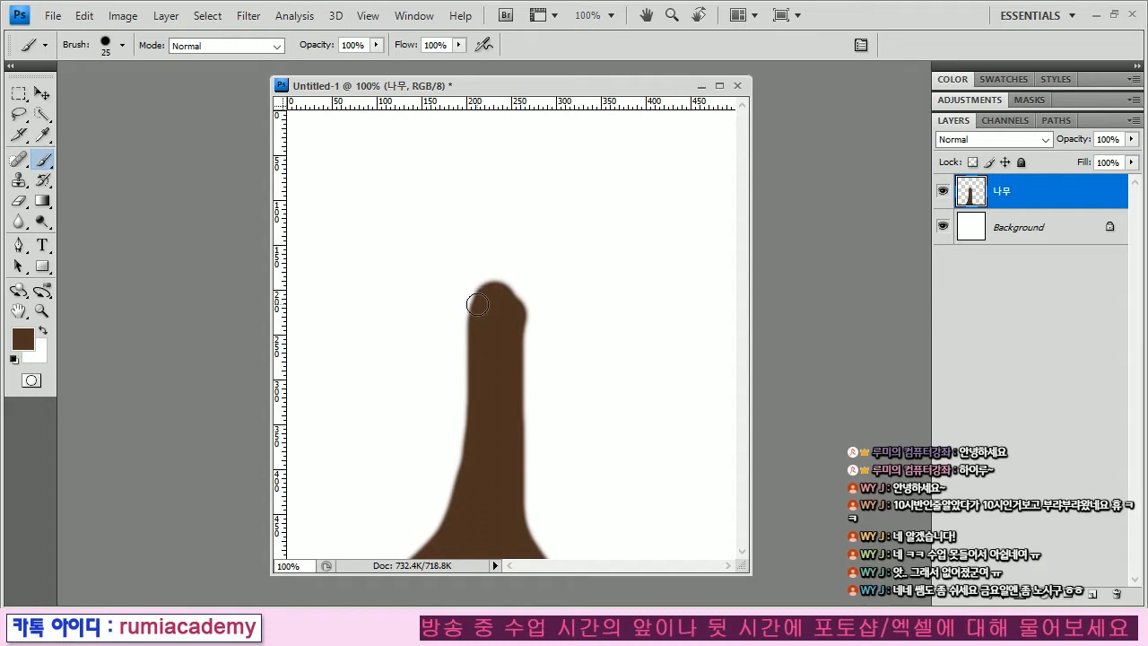
drag(480, 287, 384, 179)
click(458, 257)
drag(465, 253, 508, 178)
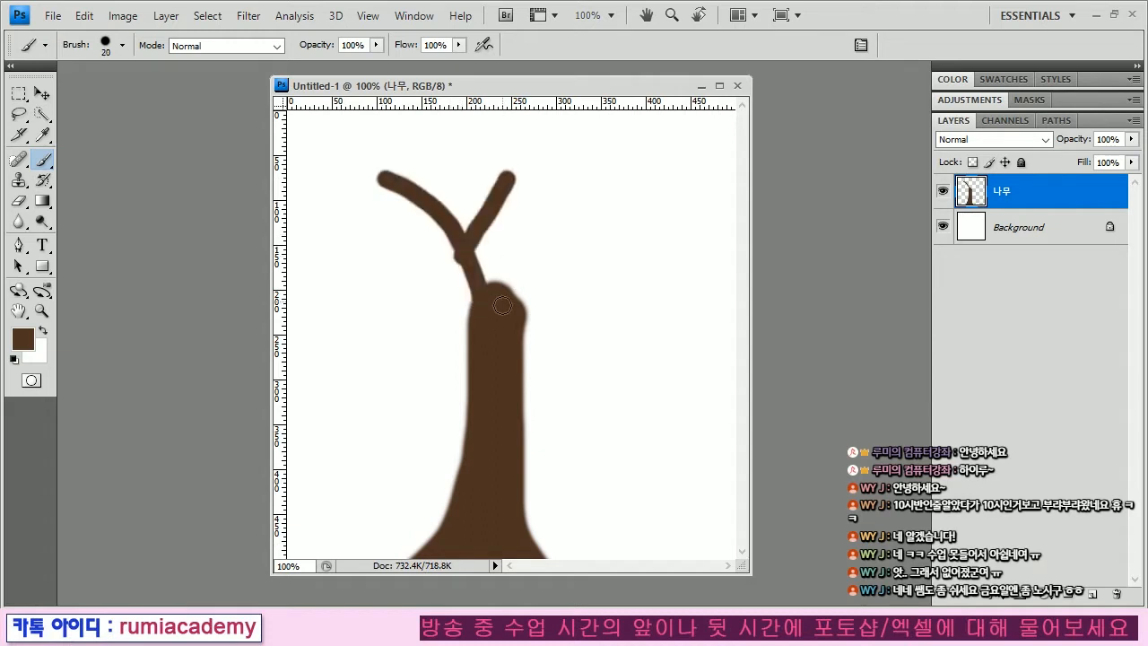
mouse_move(507, 303)
mouse_down()
mouse_move(534, 257)
mouse_move(544, 180)
mouse_up()
drag(506, 231, 518, 285)
drag(518, 316, 648, 278)
mouse_move(588, 303)
mouse_down()
mouse_move(653, 311)
mouse_move(625, 217)
mouse_up()
drag(467, 296, 387, 207)
drag(466, 304, 384, 302)
drag(439, 287, 397, 241)
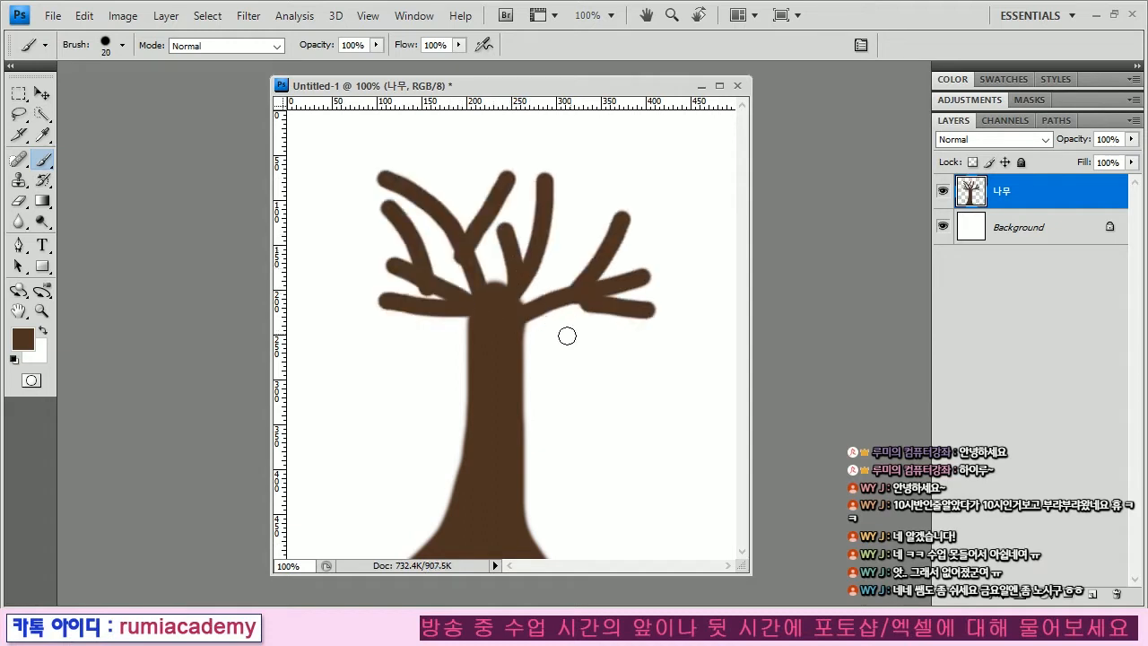
Add a new layer named 단풍잎 above the 나무 layer.
click(1092, 594)
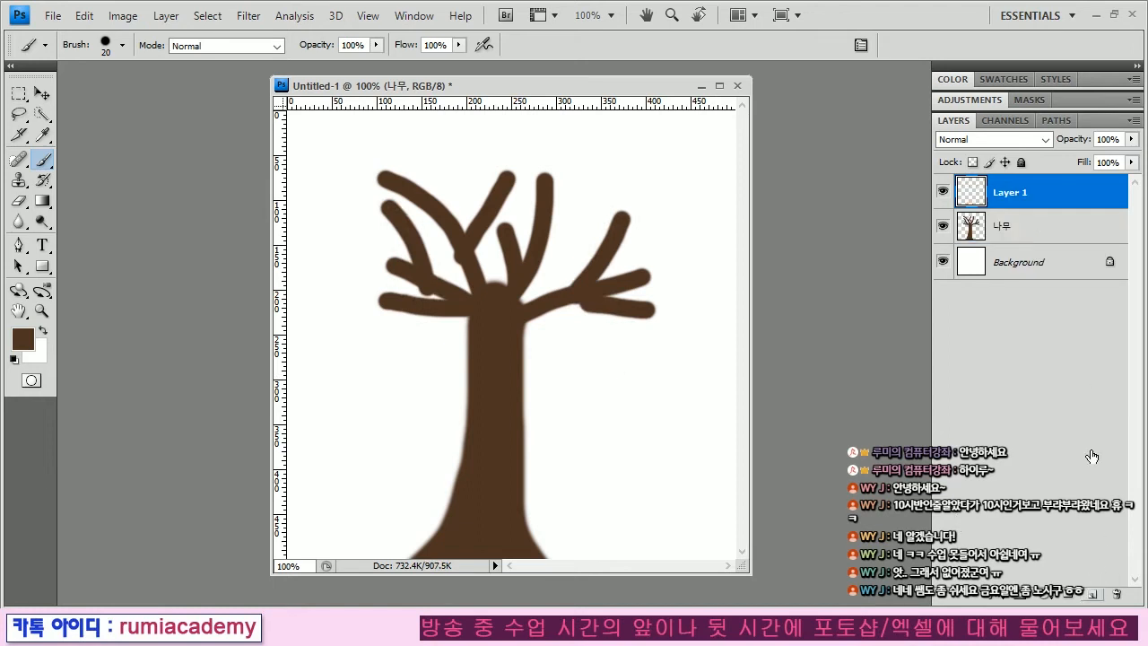
double_click(1010, 194)
text(ㄷㅏㄴ풍잎)
key(Return)
Choose the 74 px maple leaf brush preset and reduce its size to 50 px.
right_click(458, 204)
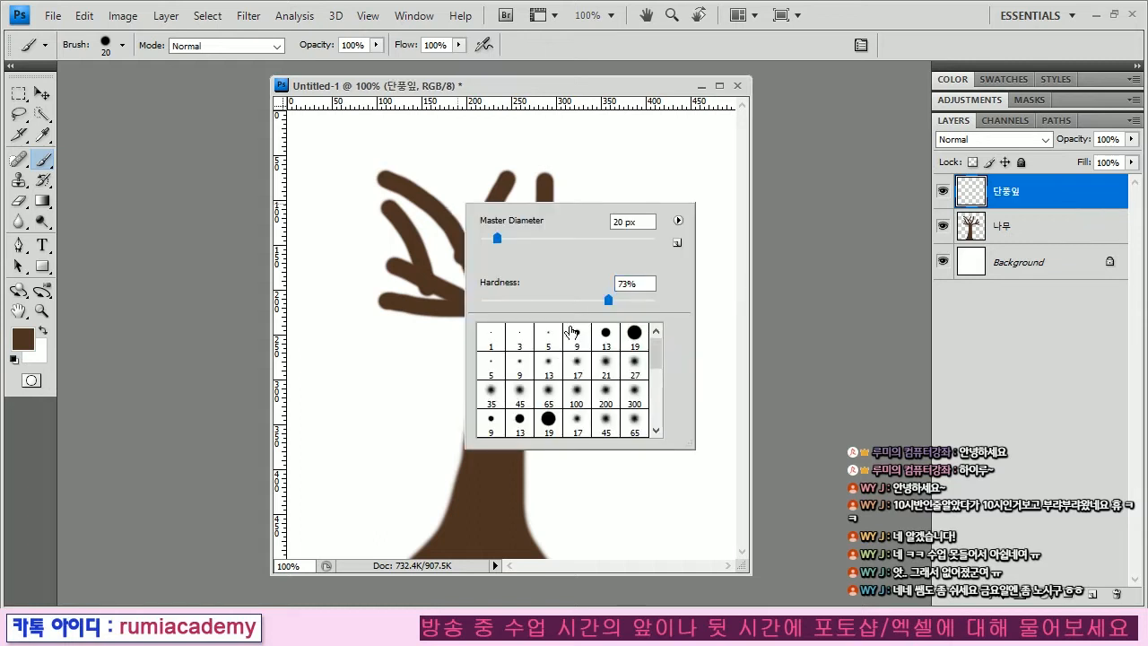
drag(656, 356, 657, 403)
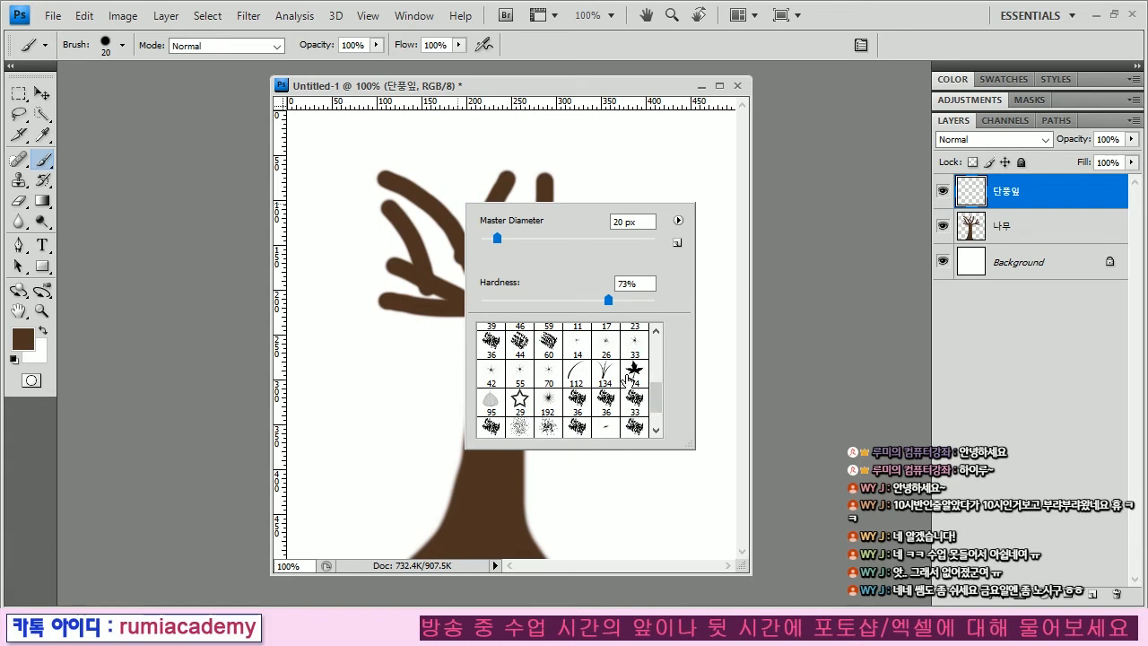
double_click(630, 375)
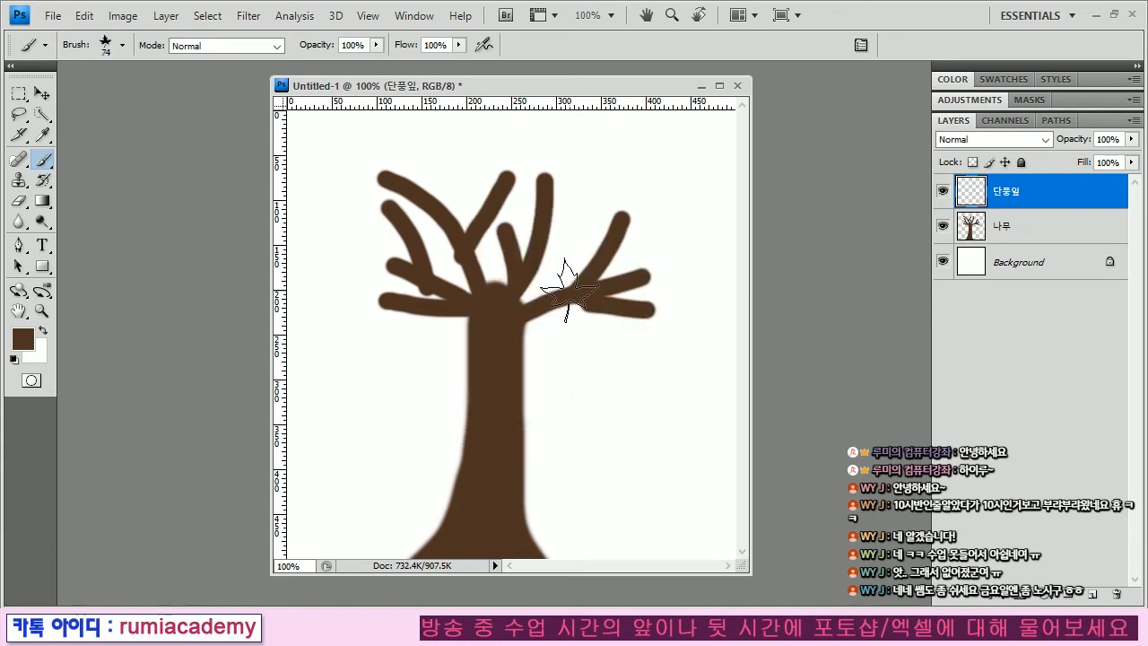
key(bracketleft)
key(bracketleft)
key(bracketleft)
key(bracketright)
Set the foreground color to orange (ff6e03) and paint dense maple leaves over the tree's branches.
click(22, 339)
click(650, 266)
click(620, 234)
drag(620, 234, 700, 194)
click(734, 436)
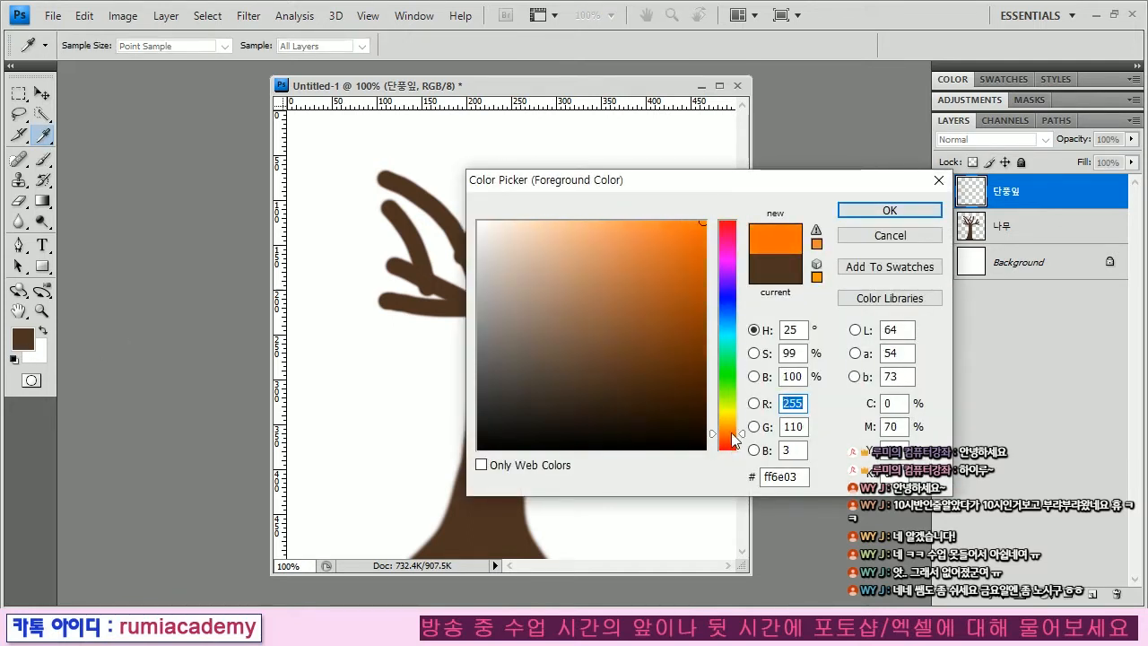
click(851, 213)
mouse_move(401, 262)
mouse_down()
mouse_move(512, 158)
mouse_move(529, 170)
mouse_move(592, 153)
mouse_up()
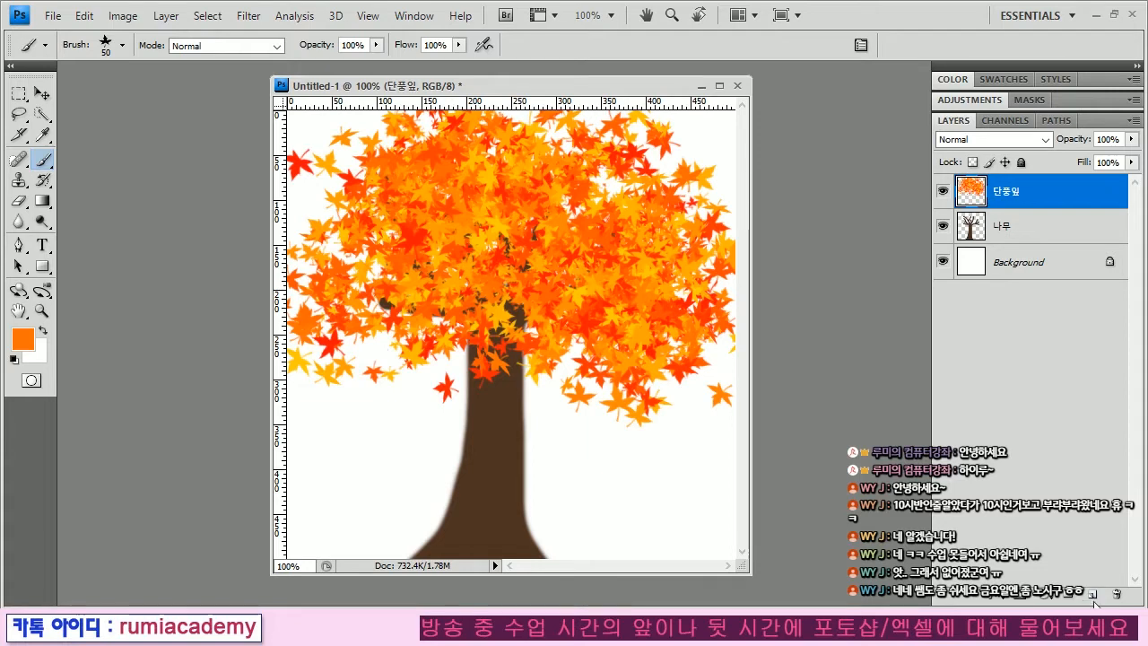
Add a new layer named 풀 above the 단풍잎 layer.
click(1093, 595)
double_click(1004, 198)
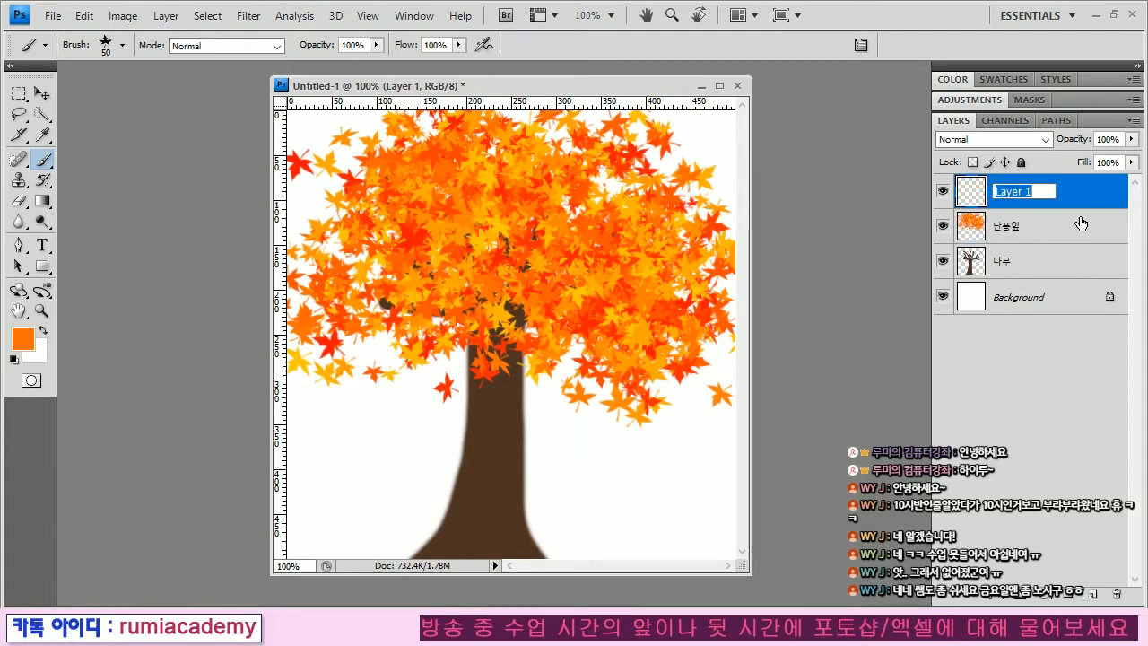
text(풀)
key(Return)
Choose the 112 px curved grass blade brush preset and set the foreground color to green (41a943).
right_click(468, 262)
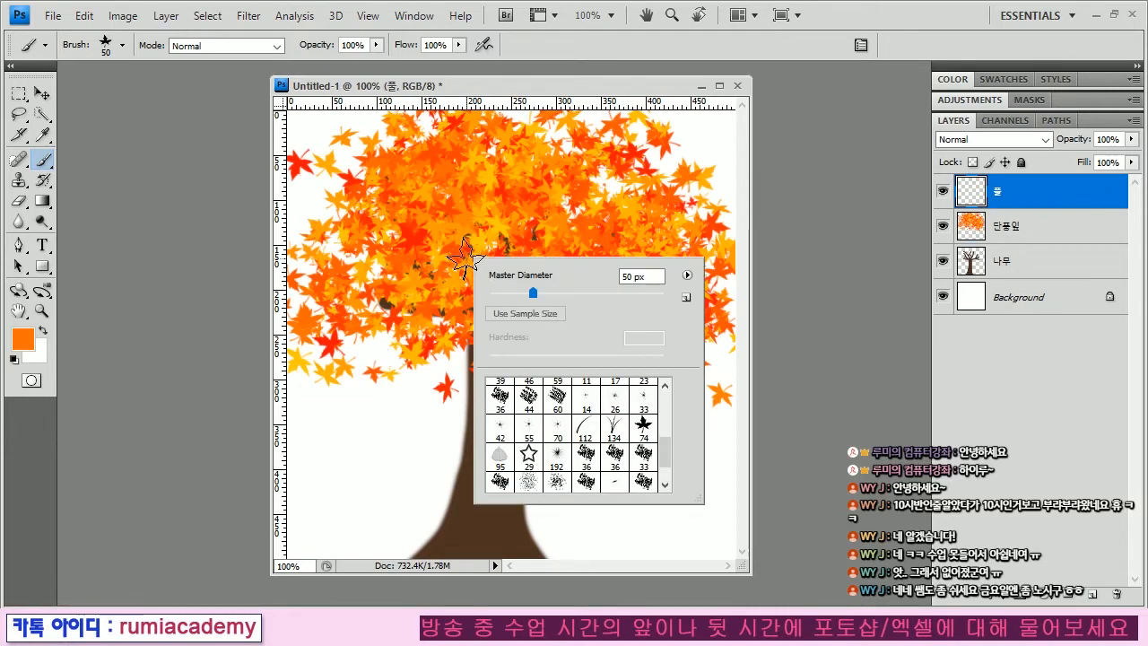
click(586, 430)
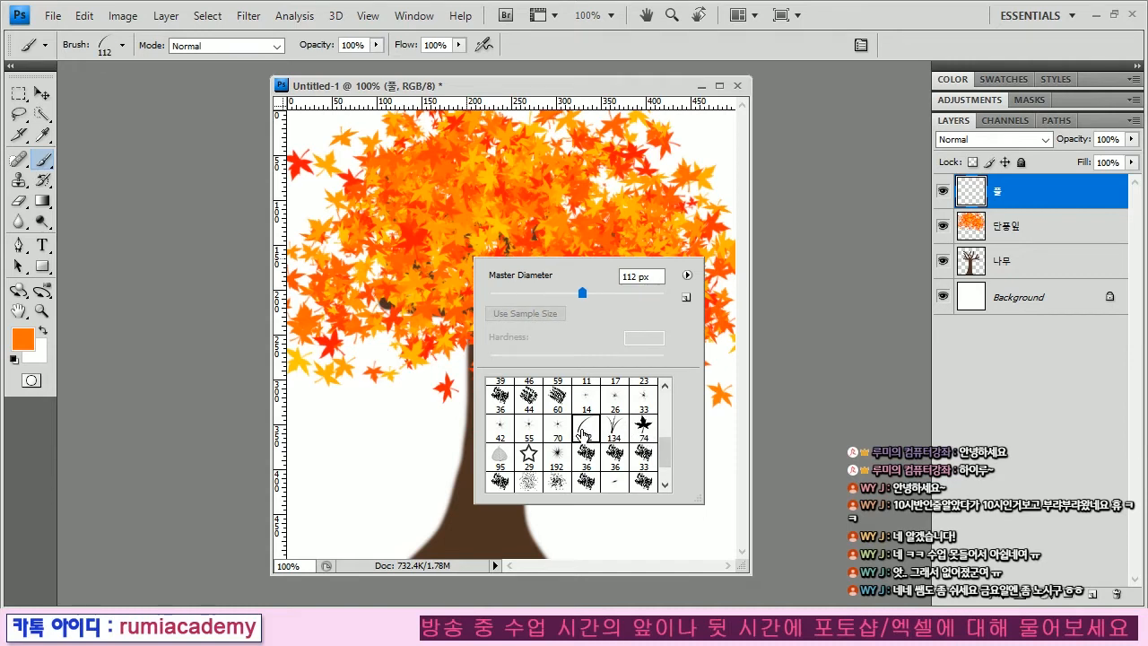
key(Return)
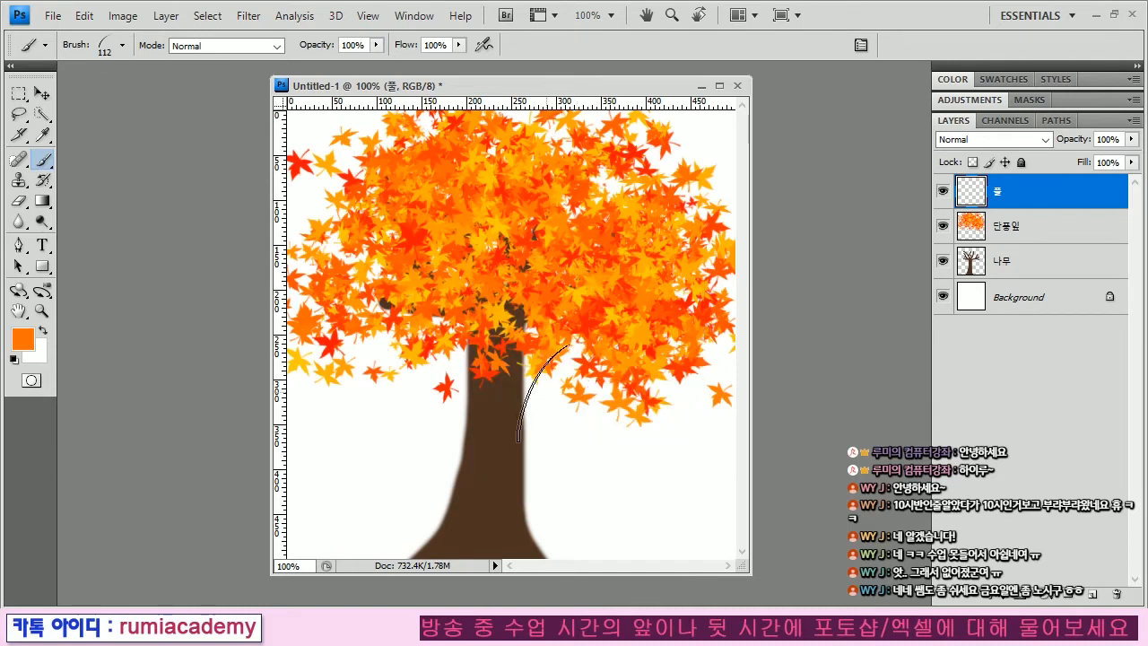
click(22, 338)
click(728, 371)
drag(661, 351, 618, 298)
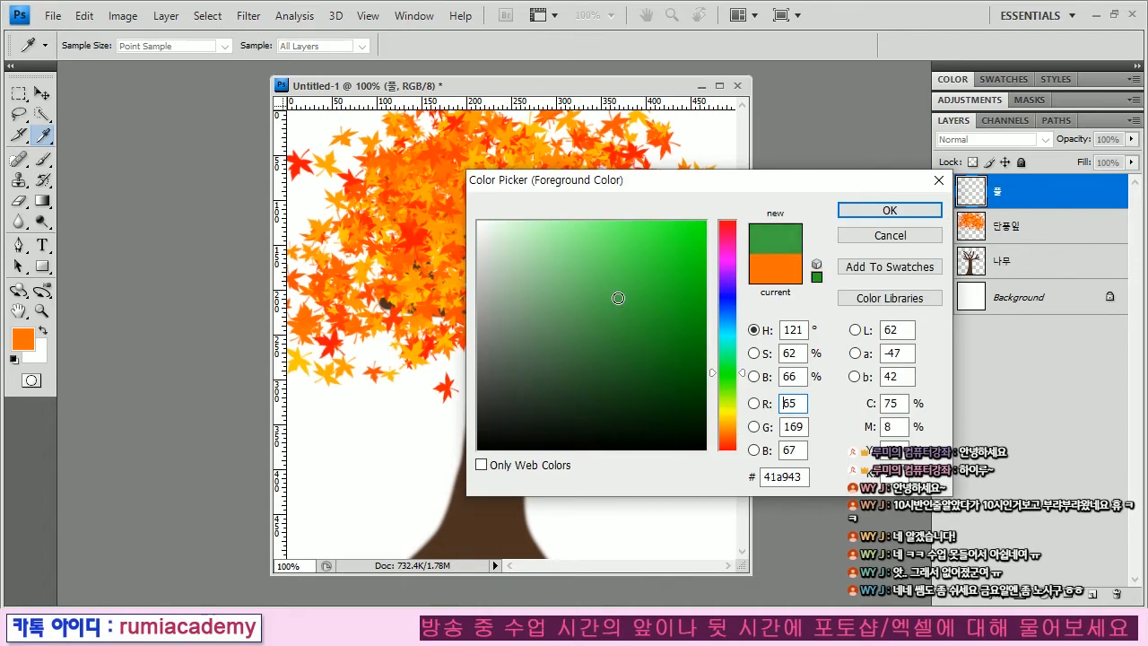
click(874, 210)
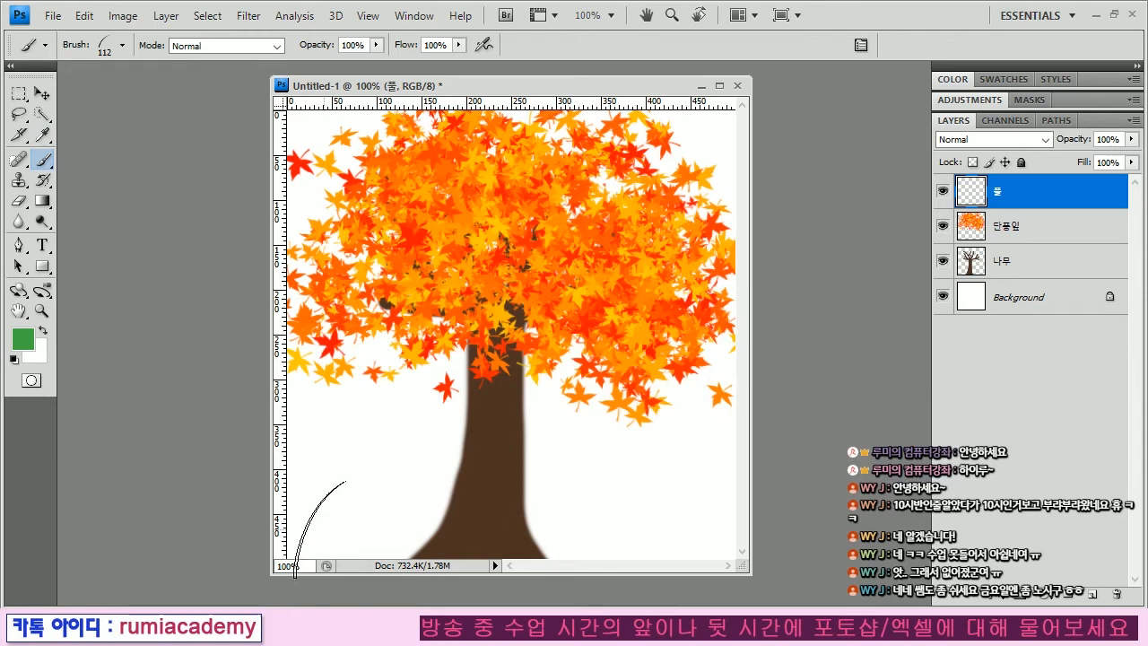
Clear the first trial grass stroke and paint dense grass along the canvas bottom, using green with a dark green background color.
drag(314, 518, 515, 519)
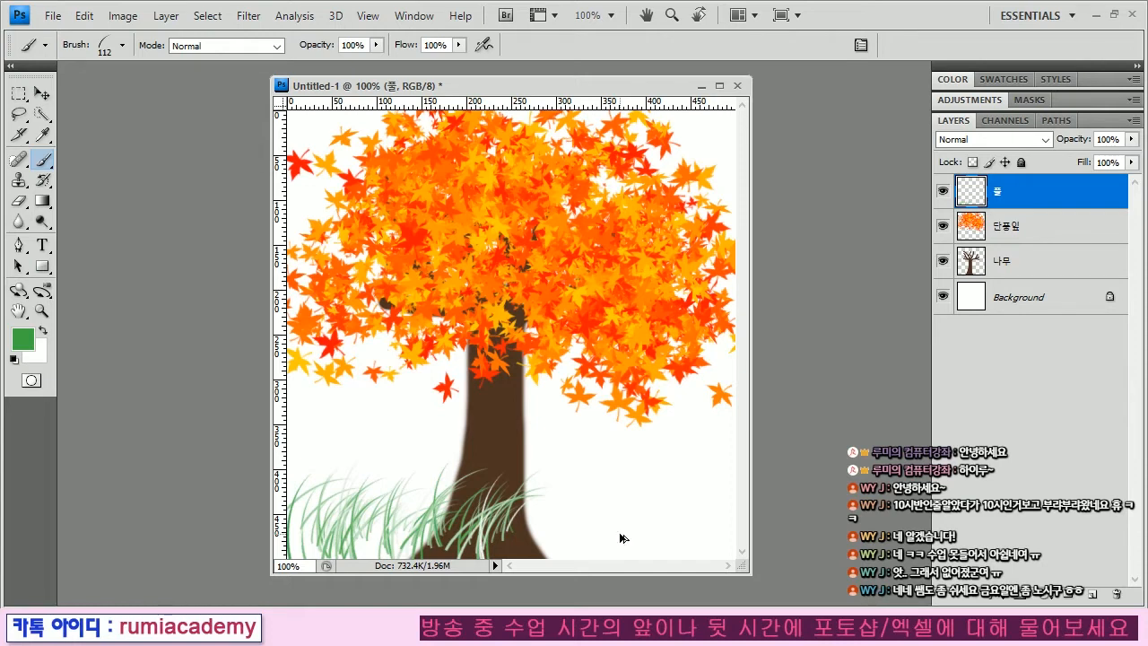
key(Delete)
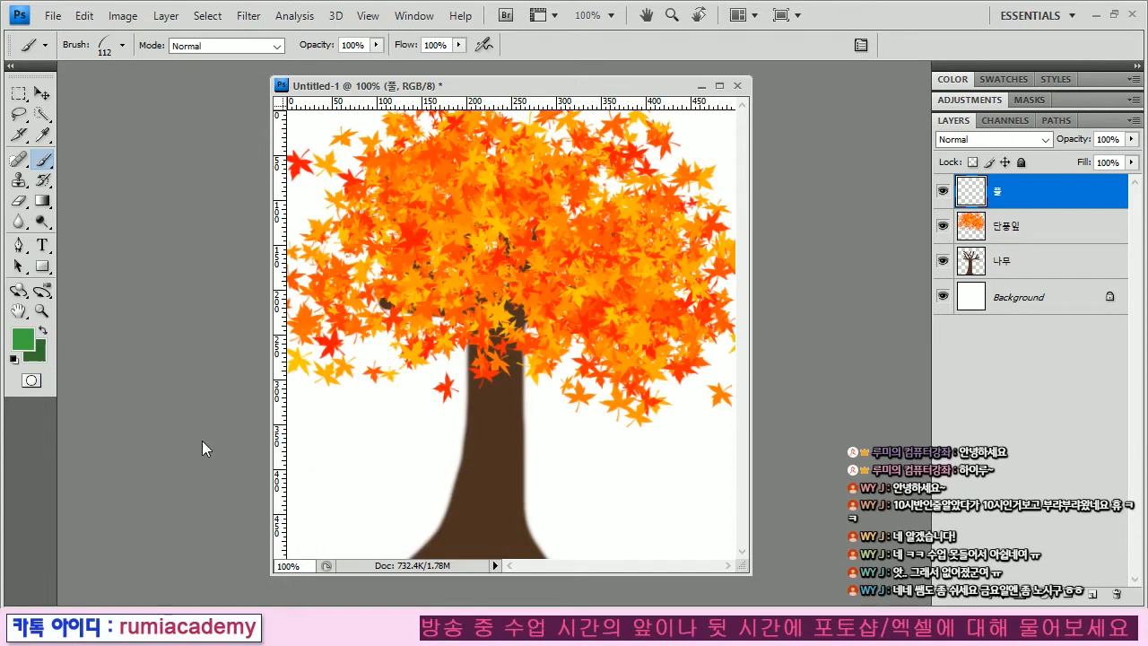
mouse_move(333, 519)
mouse_down()
mouse_move(516, 516)
mouse_move(314, 537)
mouse_move(508, 543)
mouse_move(361, 557)
mouse_move(739, 550)
mouse_move(514, 547)
mouse_move(749, 518)
mouse_move(564, 504)
mouse_move(658, 502)
mouse_move(563, 529)
mouse_up()
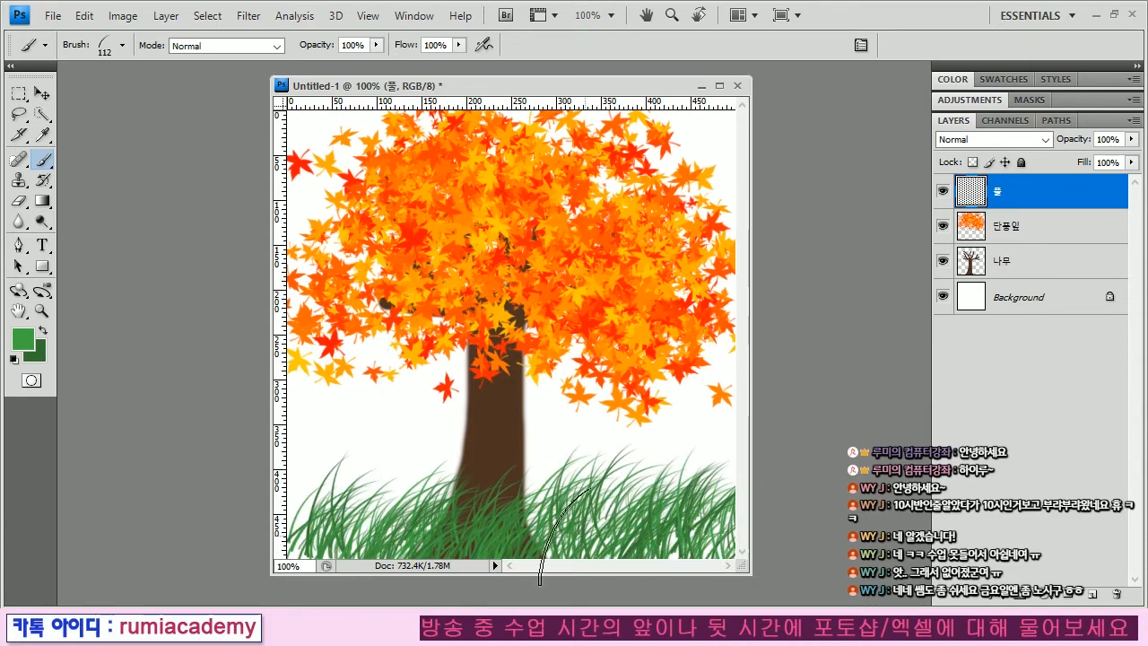
drag(745, 503, 592, 520)
mouse_move(352, 527)
mouse_down()
mouse_move(480, 531)
mouse_move(300, 524)
mouse_move(511, 524)
mouse_move(547, 557)
mouse_up()
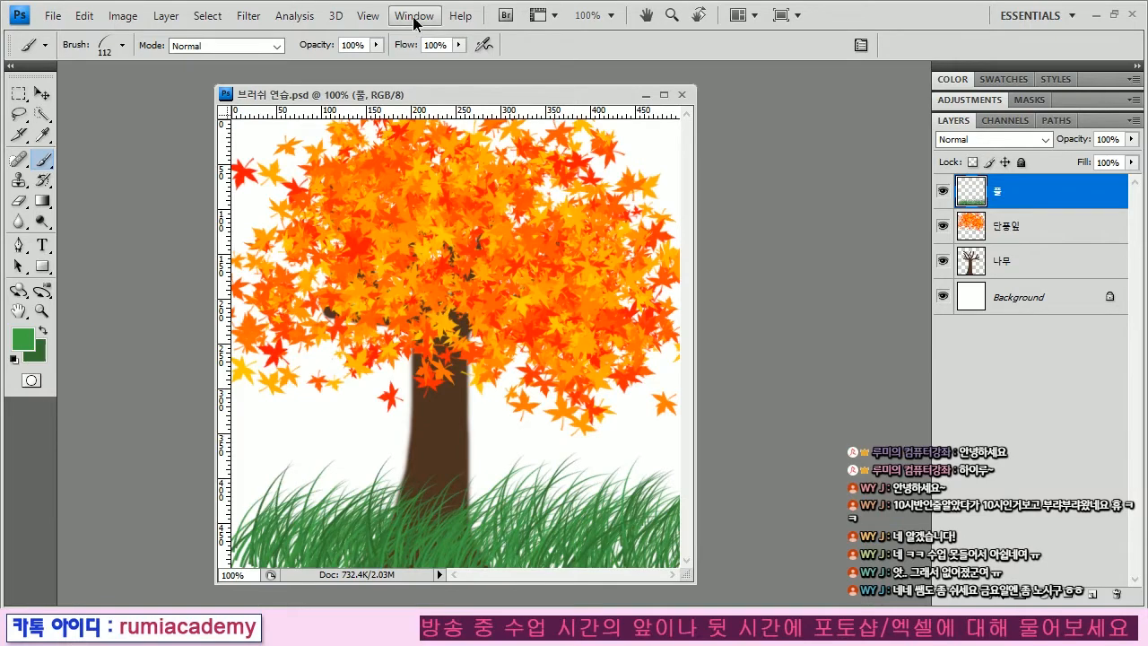
Show the Brushes panel and select the 74 px maple leaf preset.
click(415, 16)
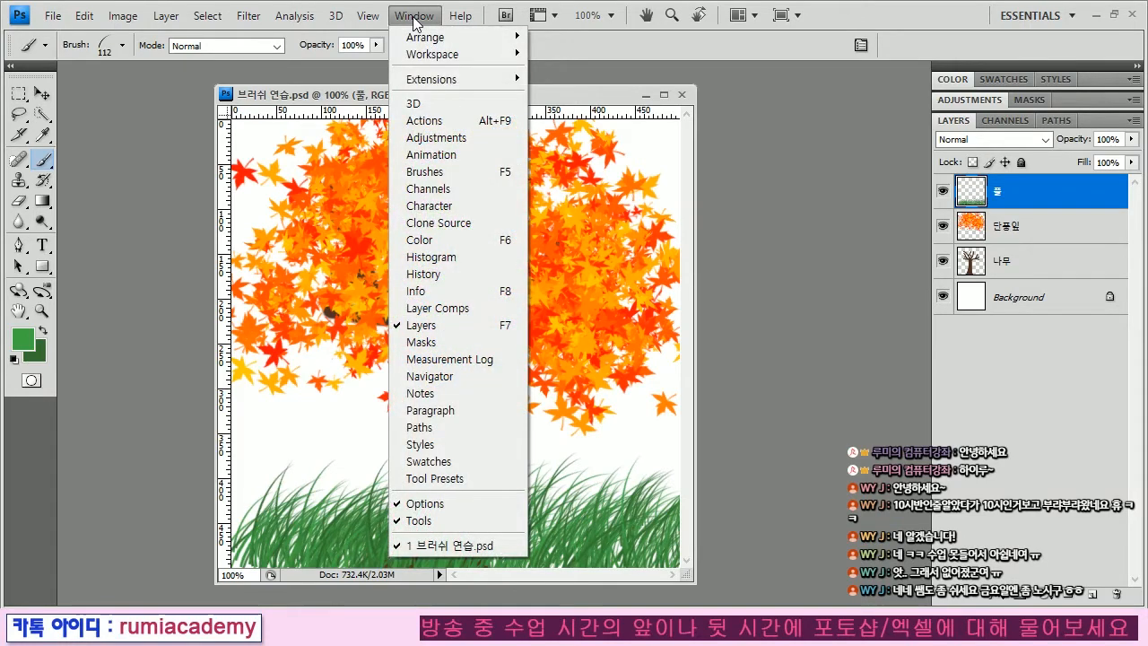
click(472, 172)
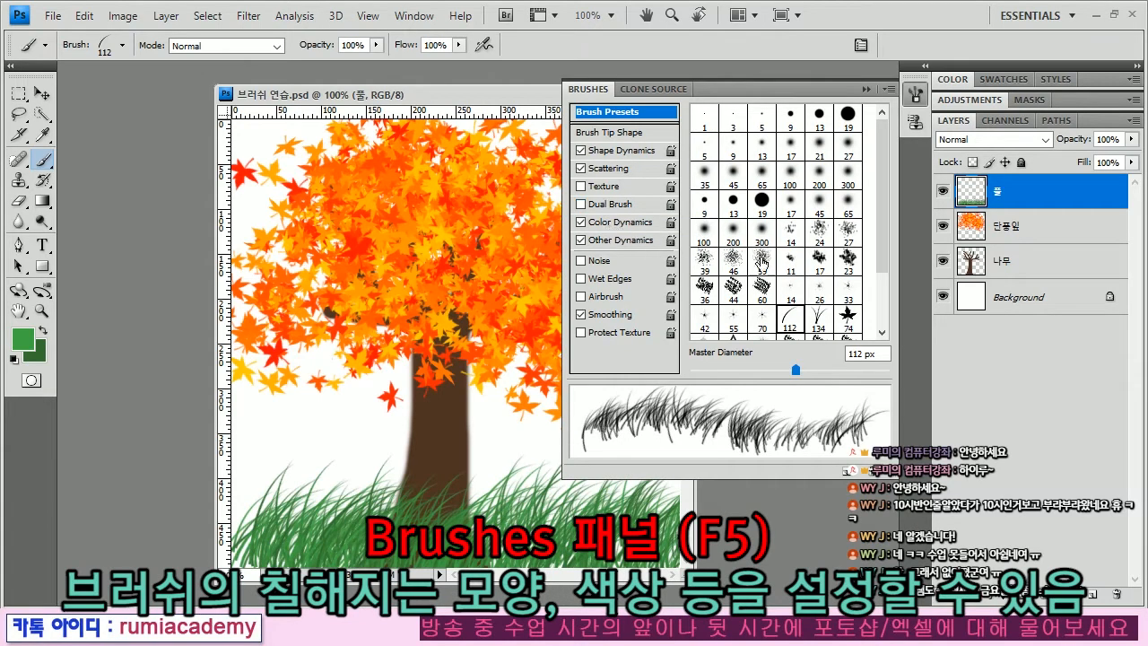
drag(882, 166, 882, 193)
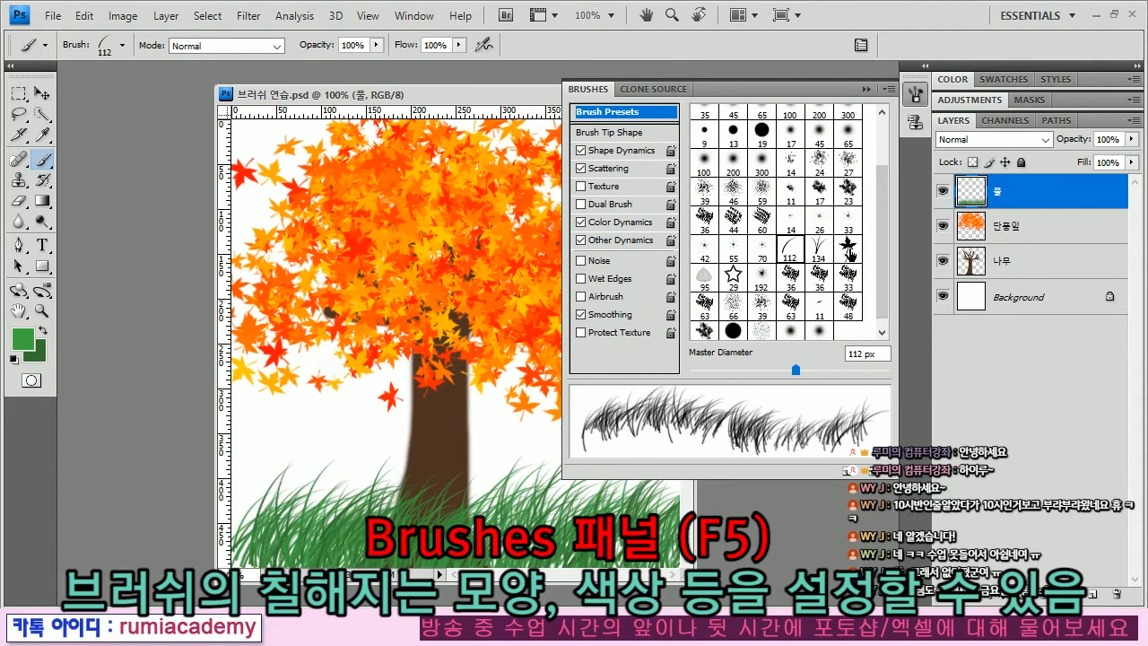
click(848, 250)
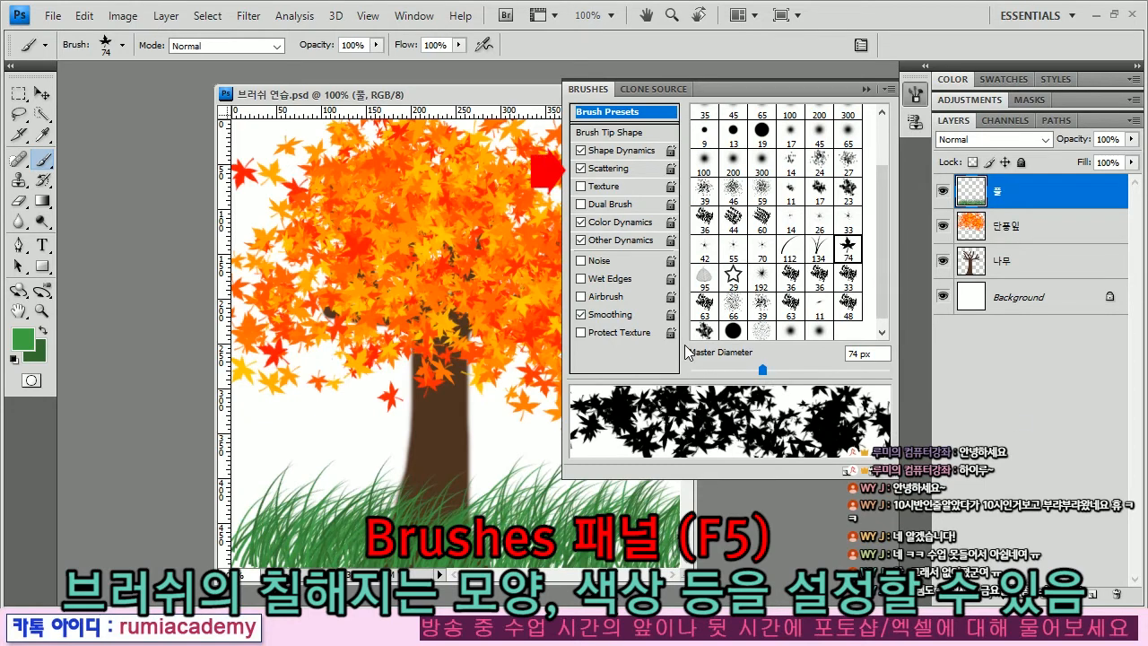
Compare the maple leaf stroke preview with Scattering on and off, ending with both Scattering and Shape Dynamics disabled.
click(582, 168)
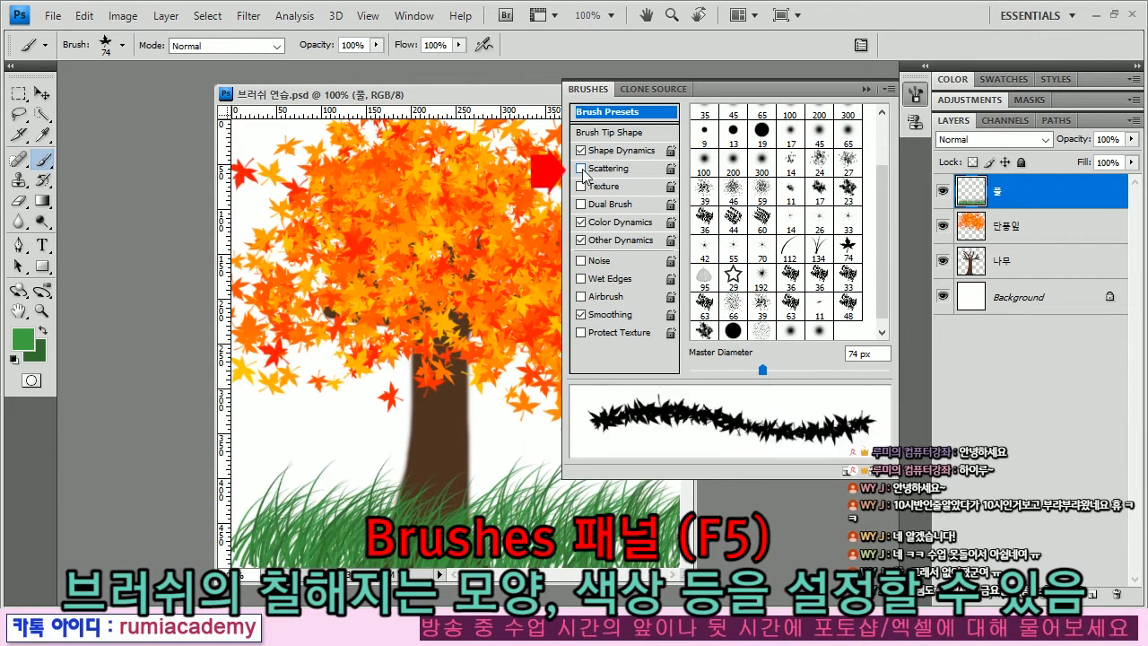
click(582, 169)
click(582, 168)
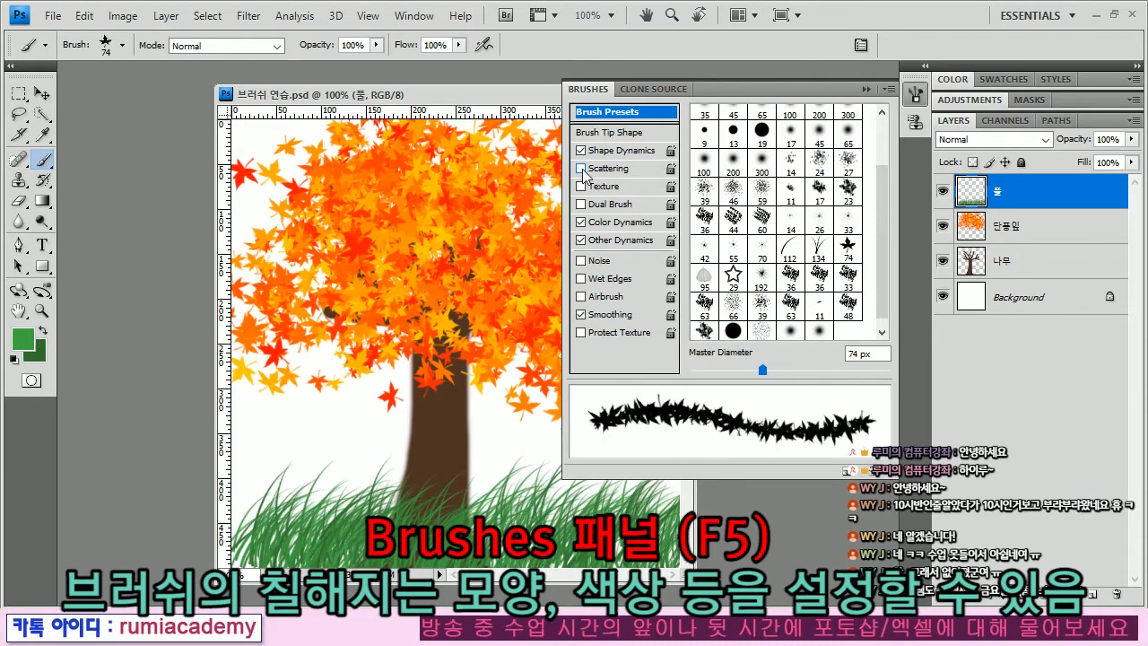
click(581, 169)
click(581, 168)
click(581, 168)
click(582, 168)
click(581, 151)
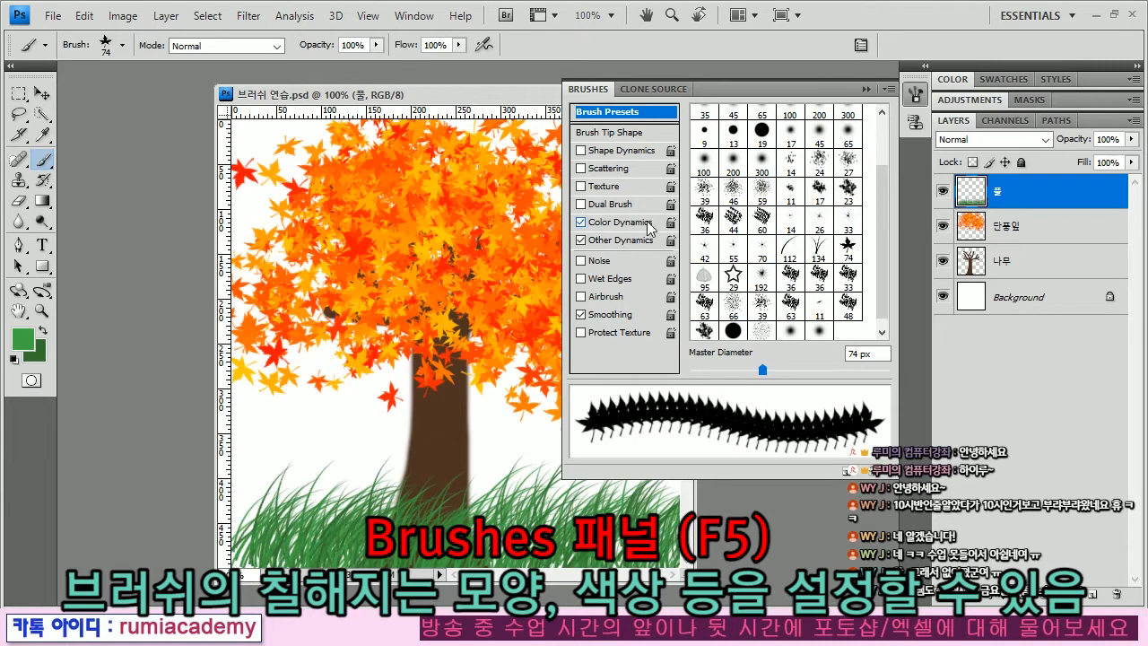
Select the 112 px grass blade preset in the Brushes panel.
click(789, 244)
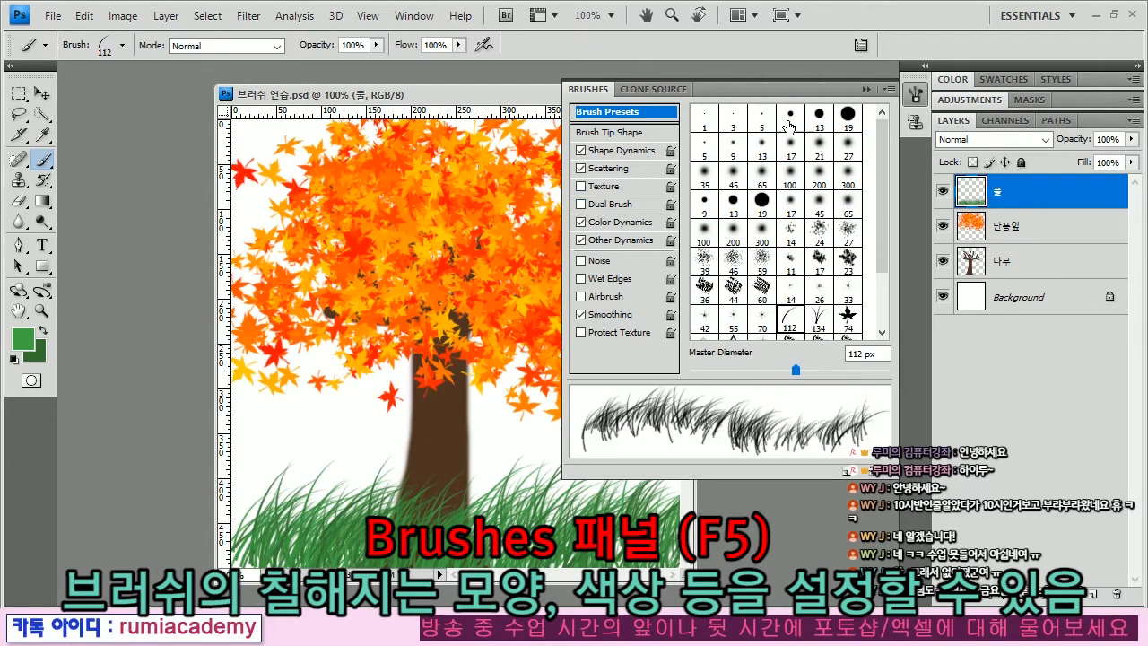
Compare the stroke previews of several round brush presets, including the 13 px hard and 200 px soft tips.
click(809, 120)
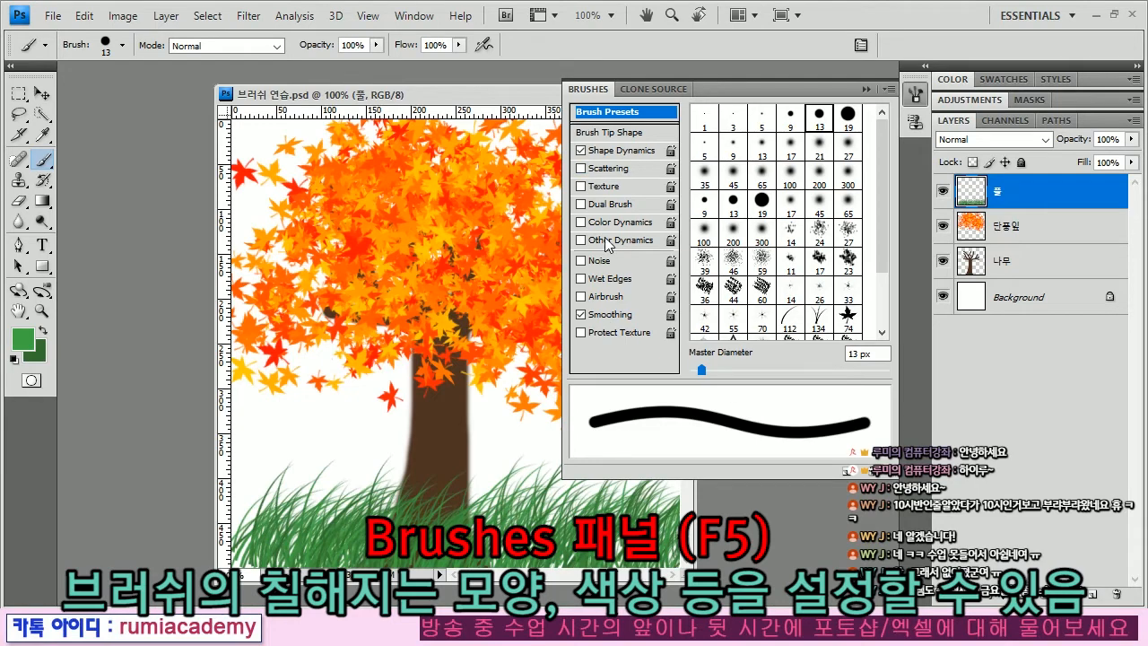
click(789, 177)
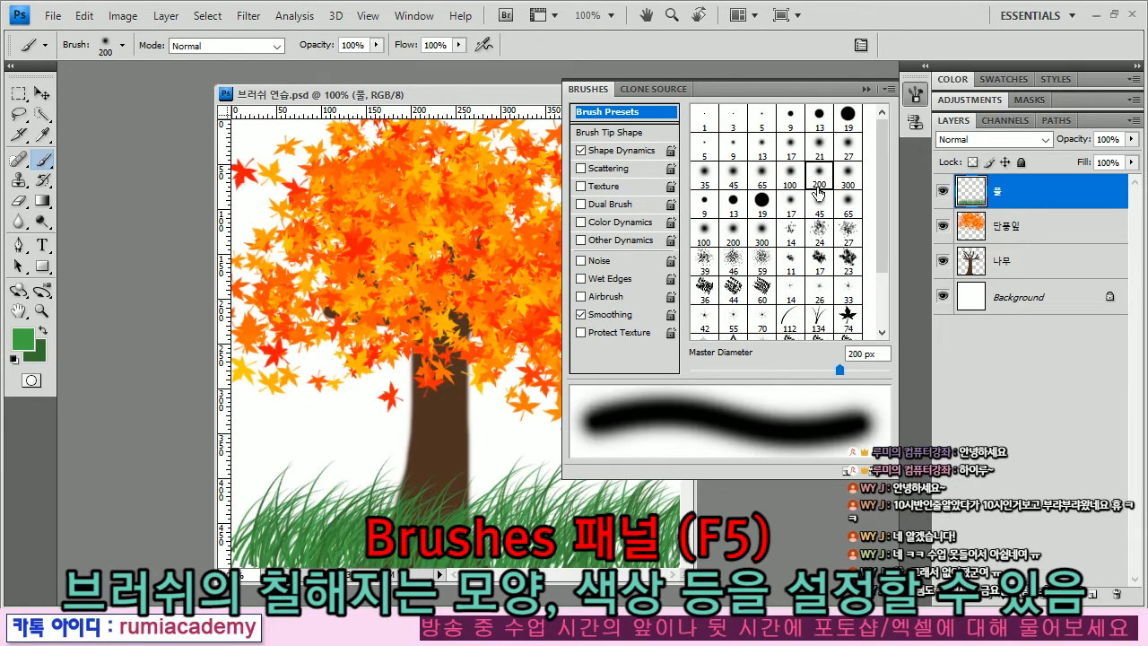
click(847, 206)
click(793, 211)
click(762, 208)
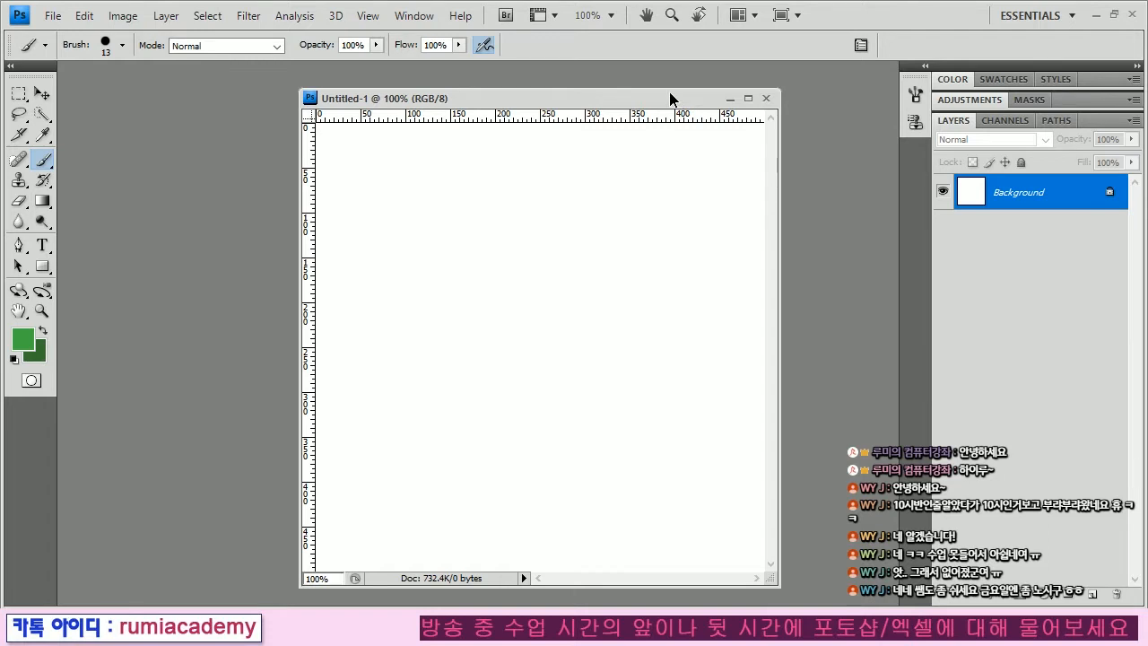
Add a new layer to the blank document and name it 배경.
drag(672, 98, 651, 88)
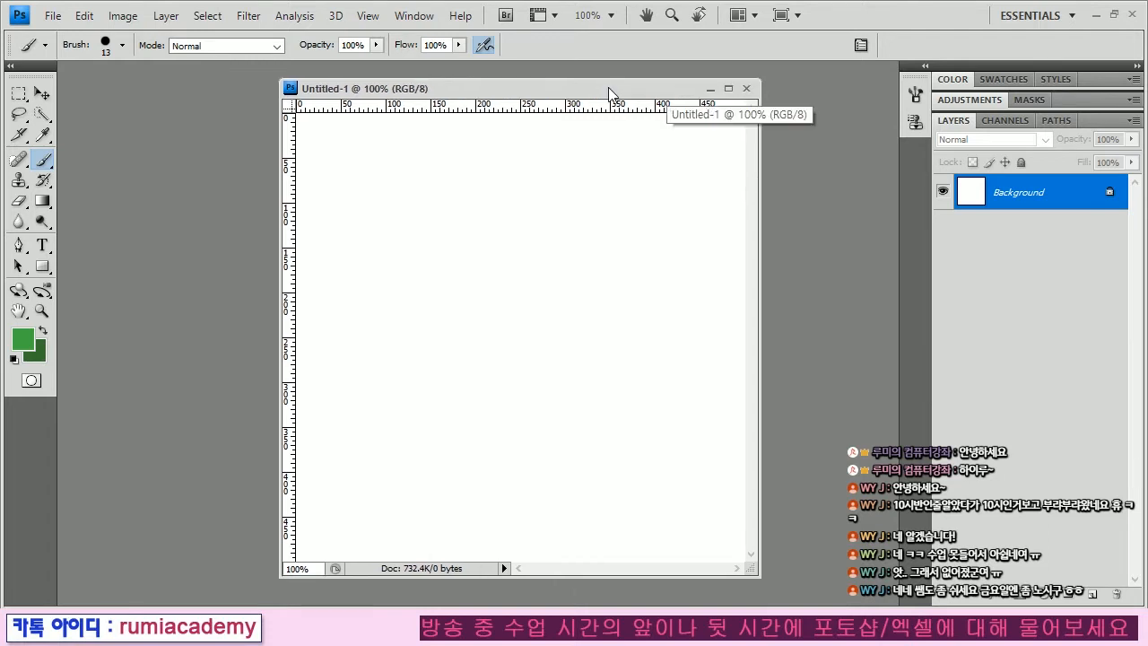
click(1093, 594)
double_click(1023, 192)
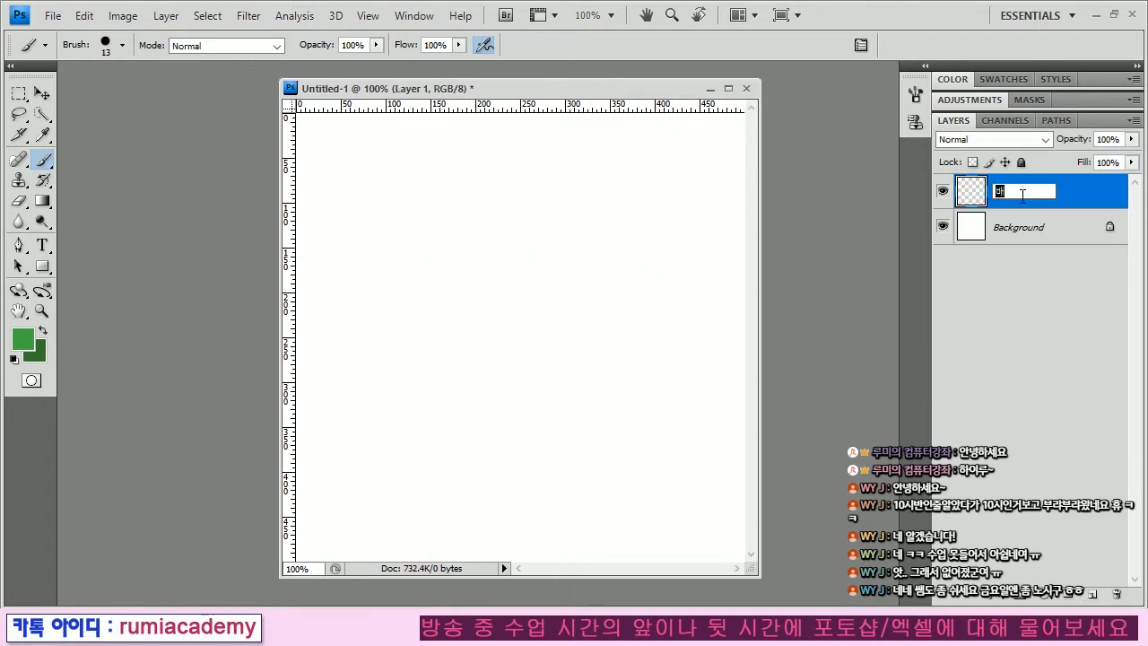
text(배경)
key(Return)
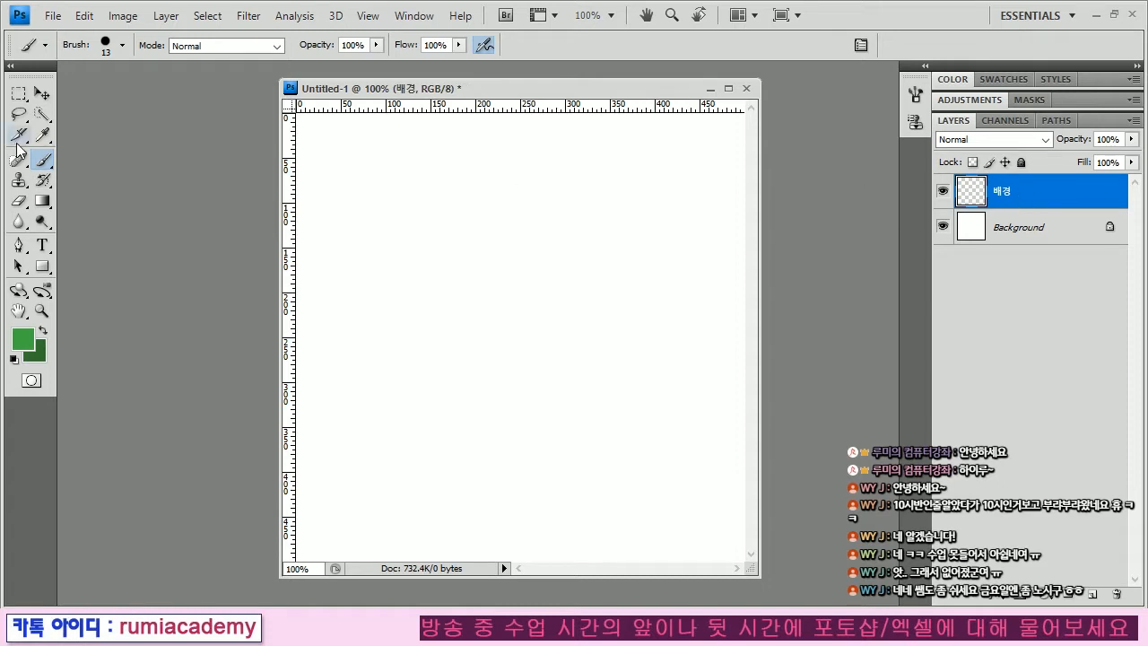
Draw an elliptical selection about 320 px wide and 375 px high around the middle of the canvas.
click(19, 93)
right_click(18, 93)
click(90, 110)
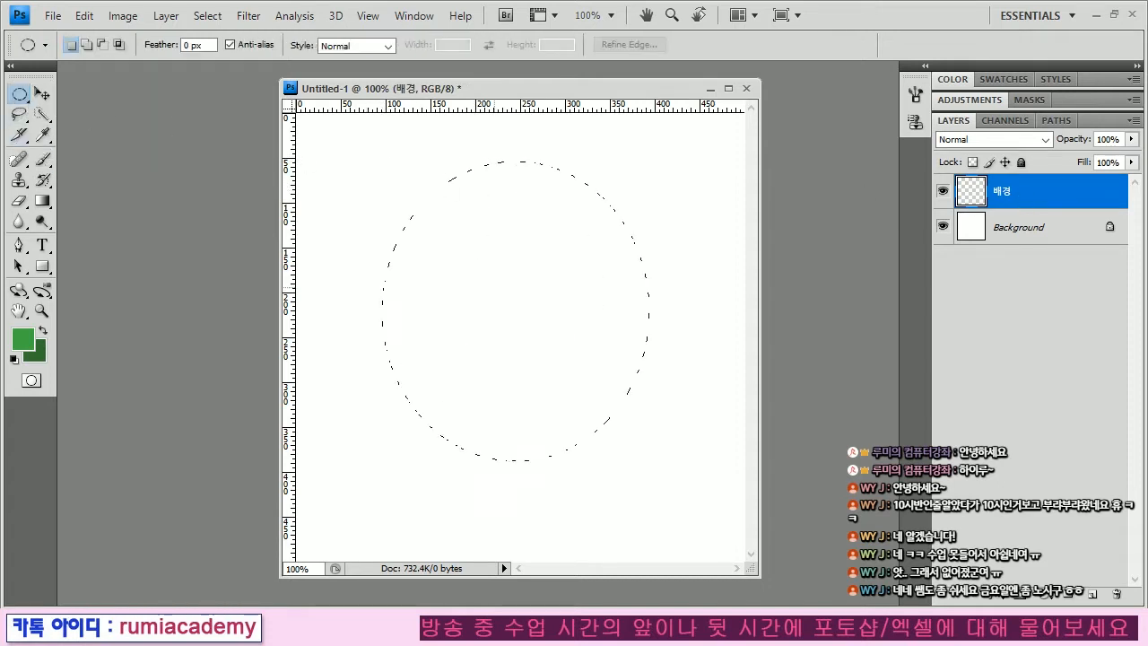
drag(667, 496, 661, 498)
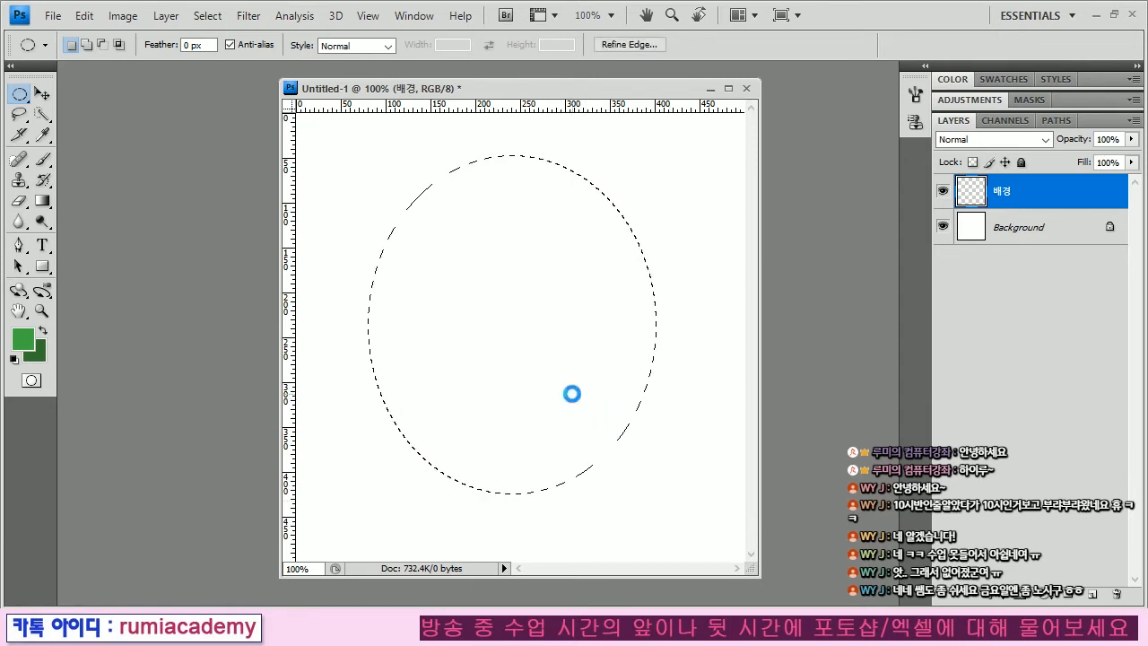
Feather the elliptical selection by 30 pixels and invert it.
key(shift+F6)
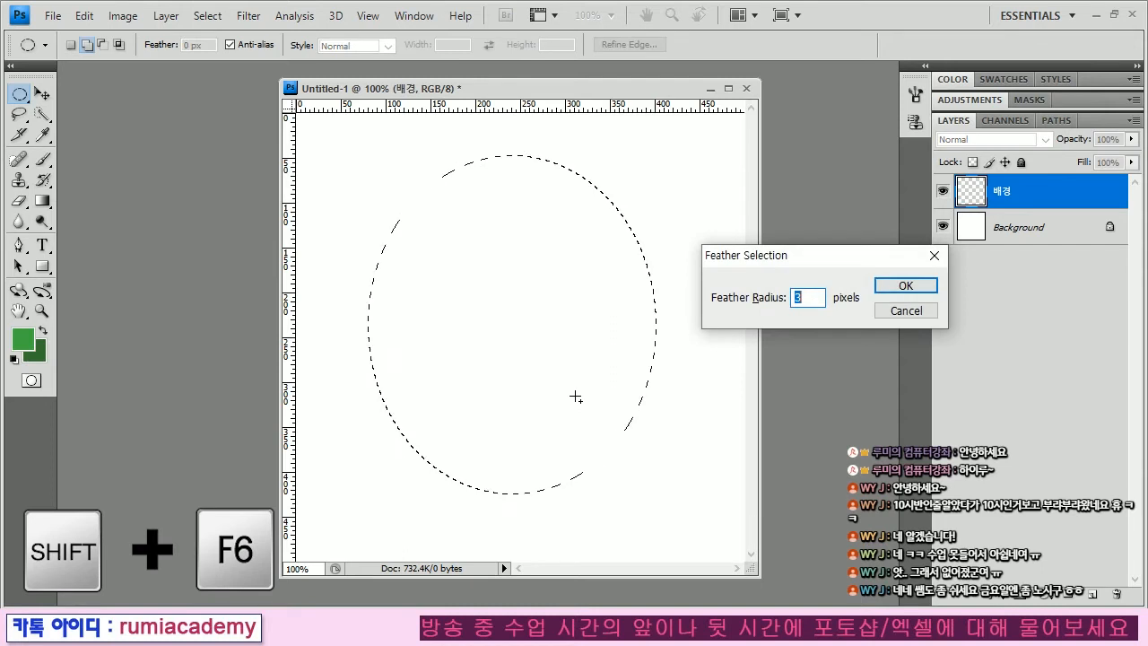
drag(776, 255, 576, 166)
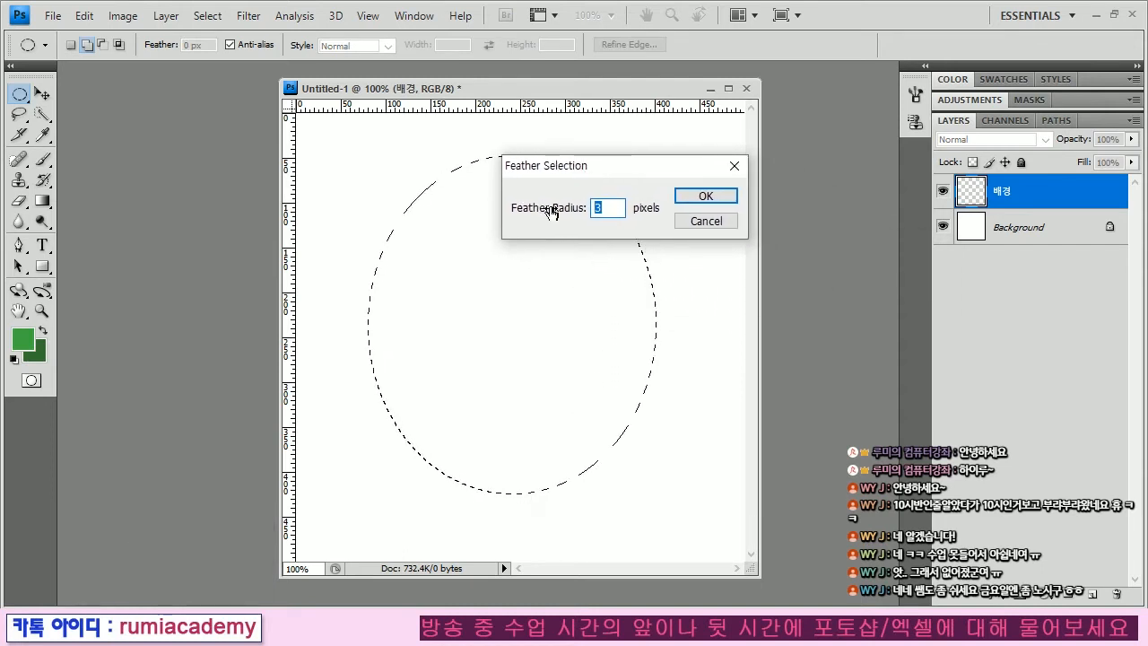
text(30)
key(Return)
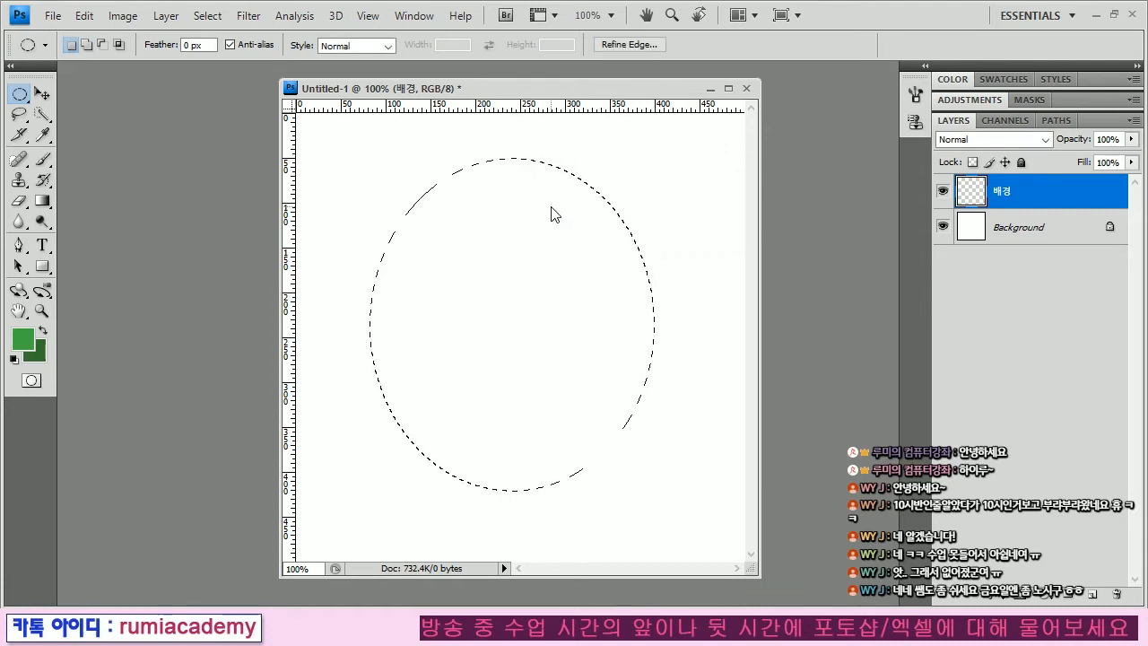
key(ctrl+shift+i)
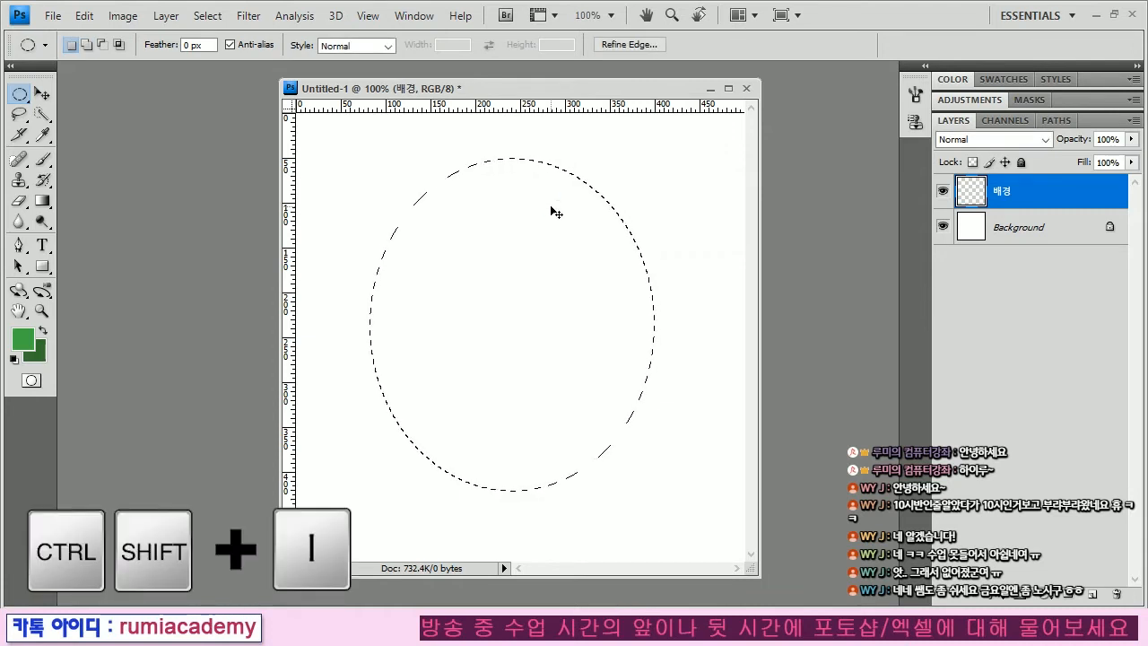
Fill the inverted selection on the 배경 layer with the green foreground color #41a943 and deselect.
click(23, 339)
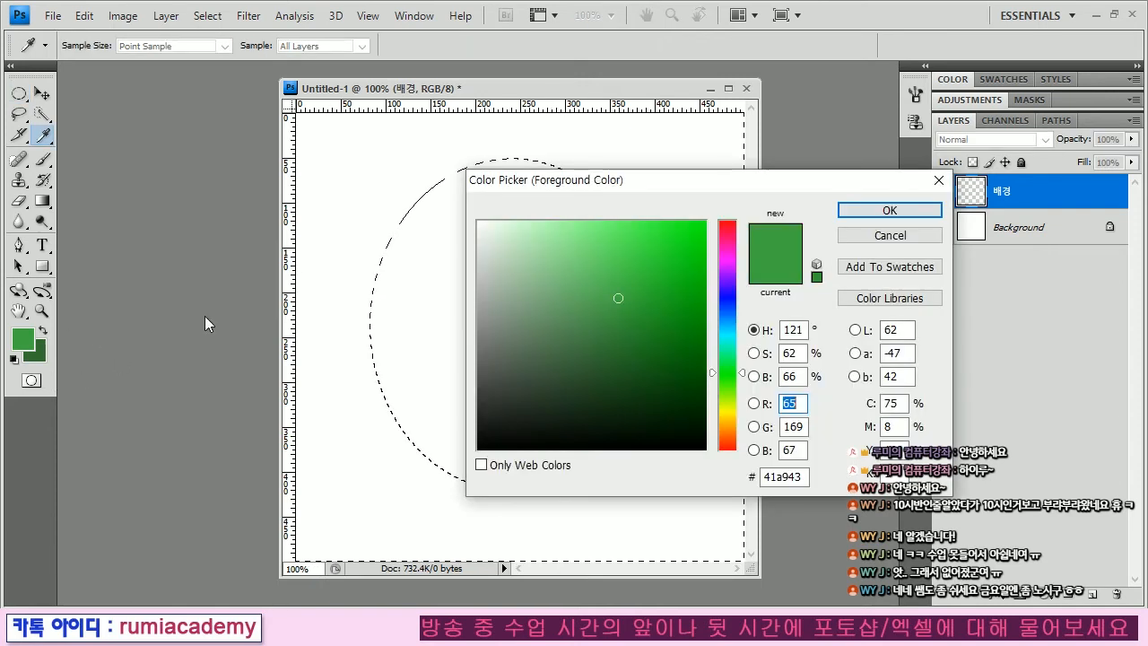
drag(643, 186, 726, 213)
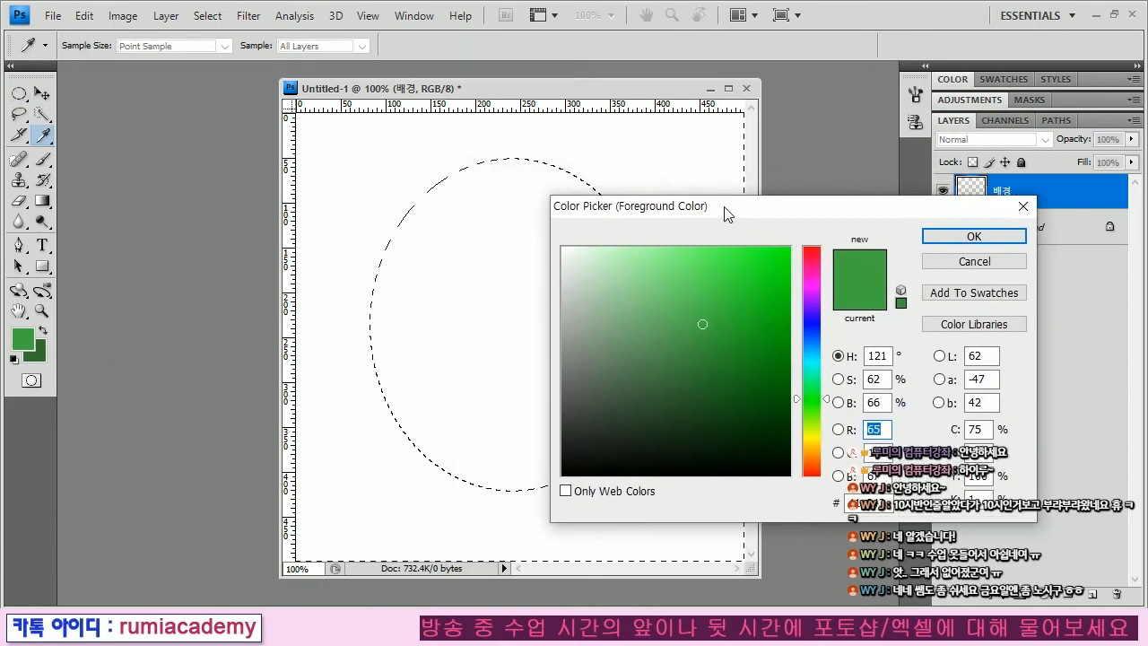
click(961, 235)
key(alt+Delete)
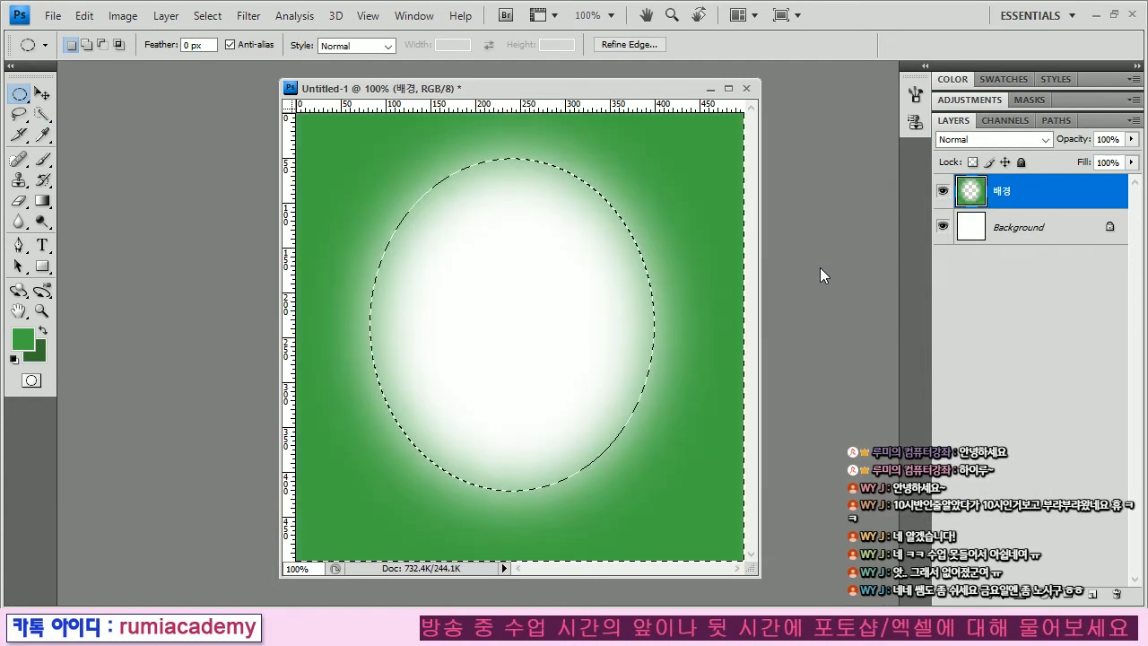
key(ctrl+d)
Add another new layer above 배경 and name it 선.
click(1101, 594)
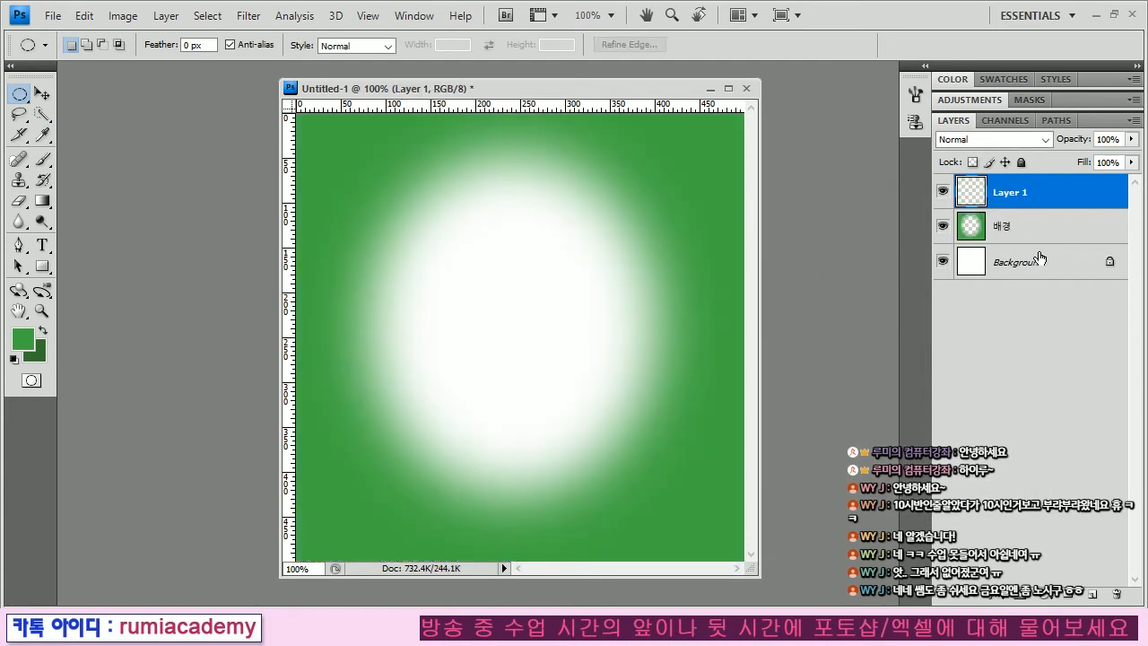
double_click(1011, 194)
text(선)
key(Return)
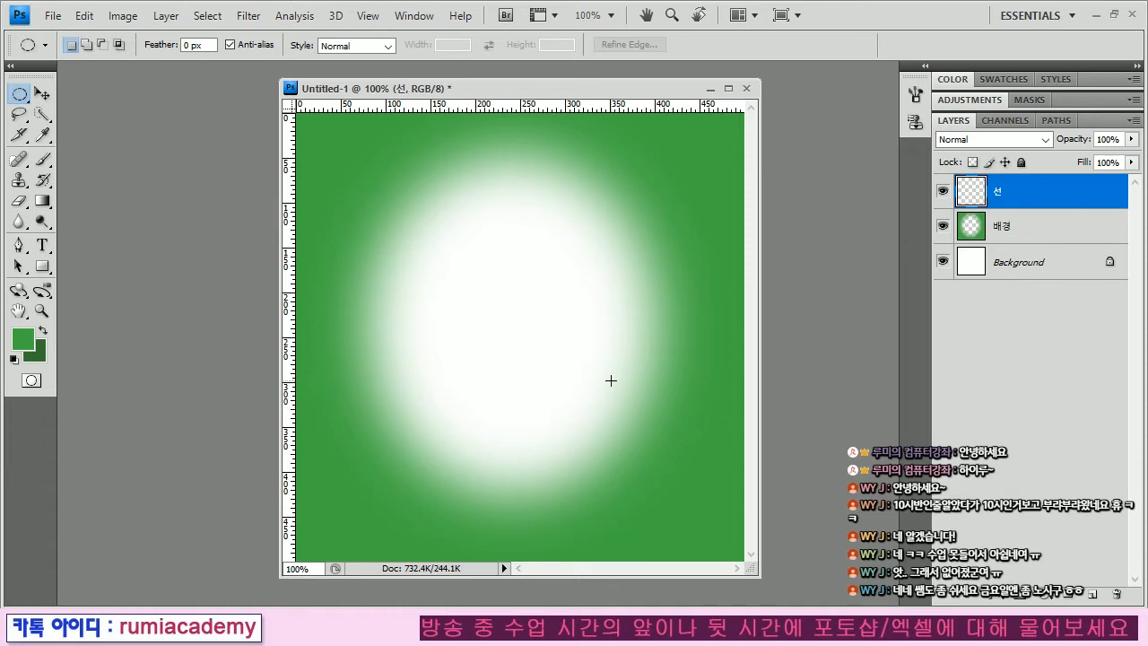
Switch to the Pencil Tool and browse its brush presets, keeping the 1 px tip.
key(b)
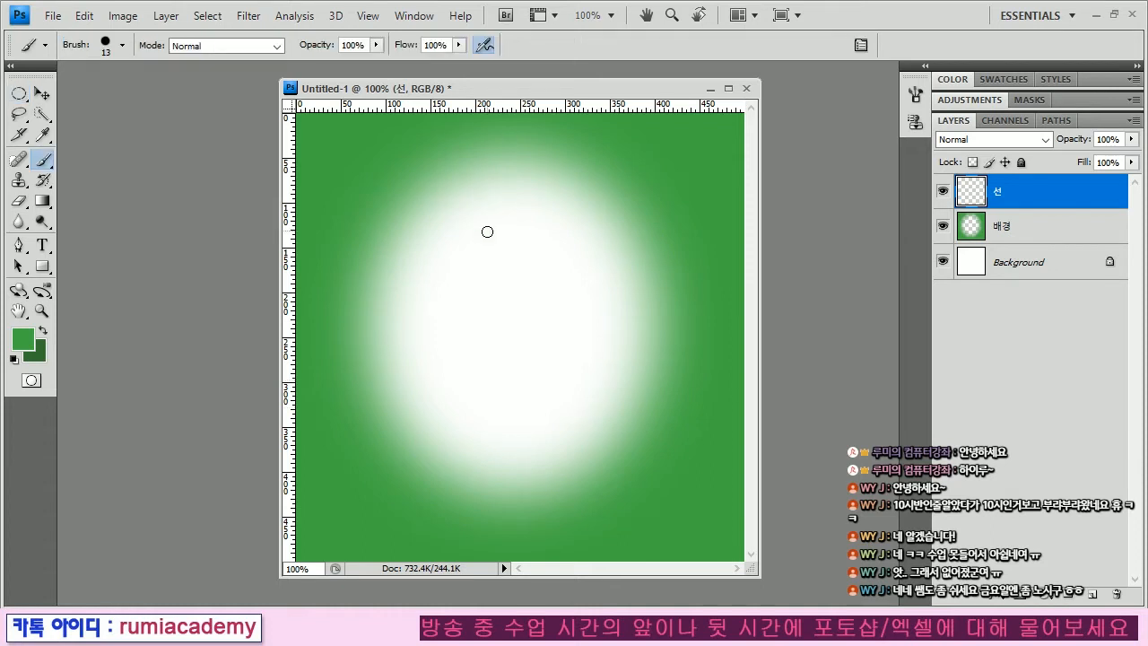
click(42, 160)
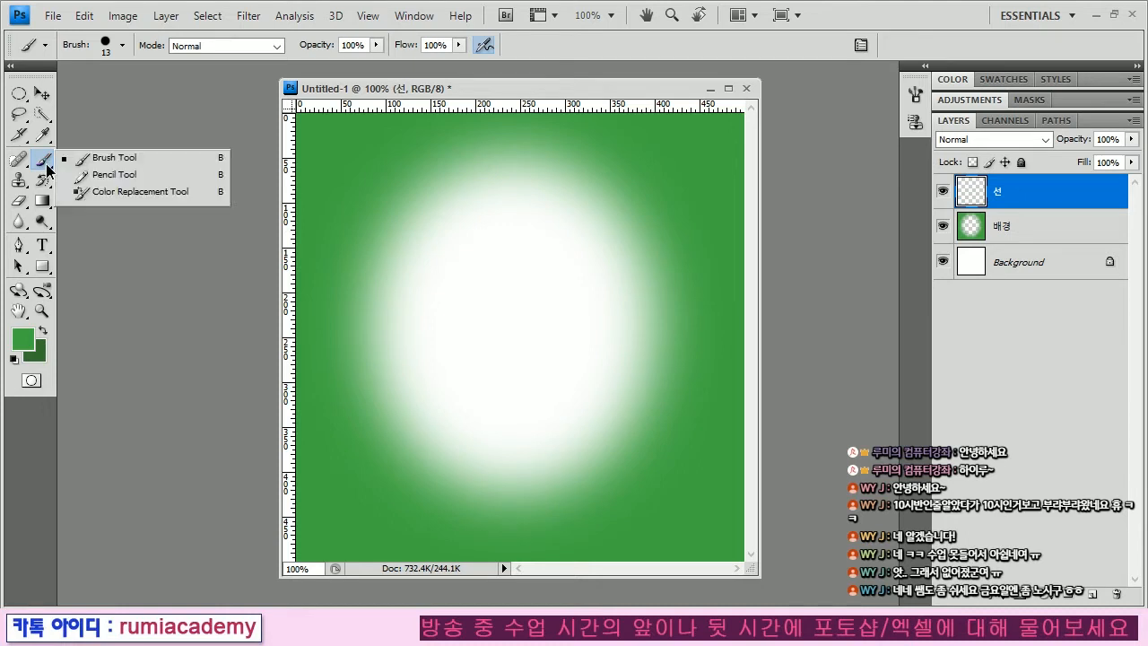
click(100, 176)
right_click(460, 235)
scroll(618, 401, down, 3)
mouse_move(617, 401)
mouse_down()
mouse_move(617, 363)
mouse_move(618, 418)
mouse_up()
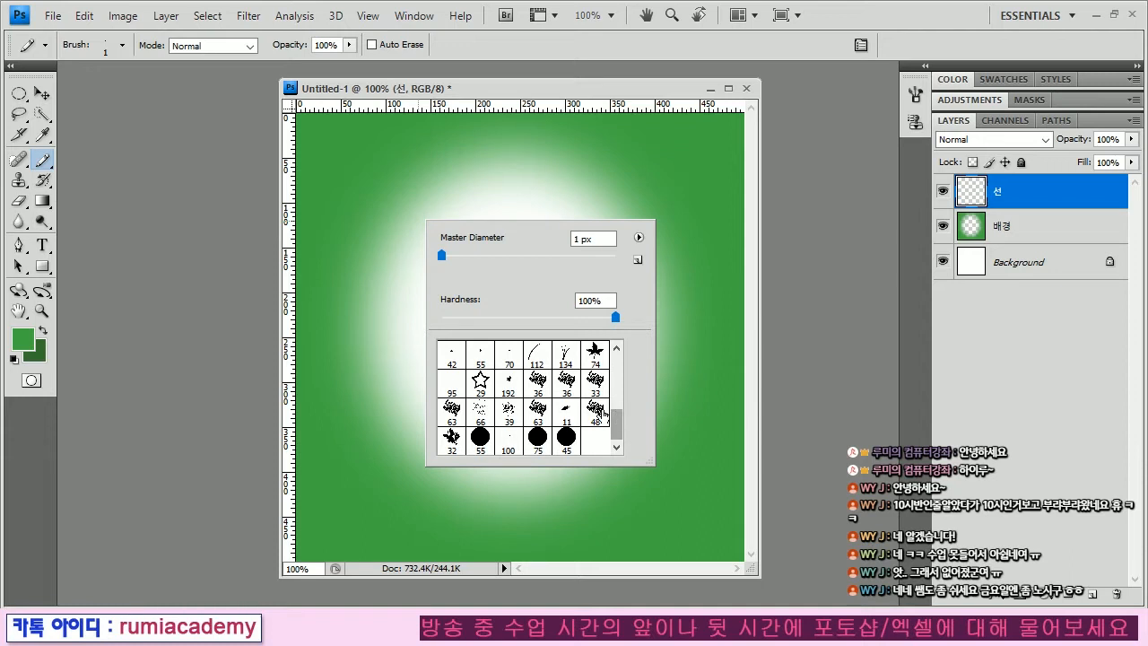
scroll(448, 361, up, 5)
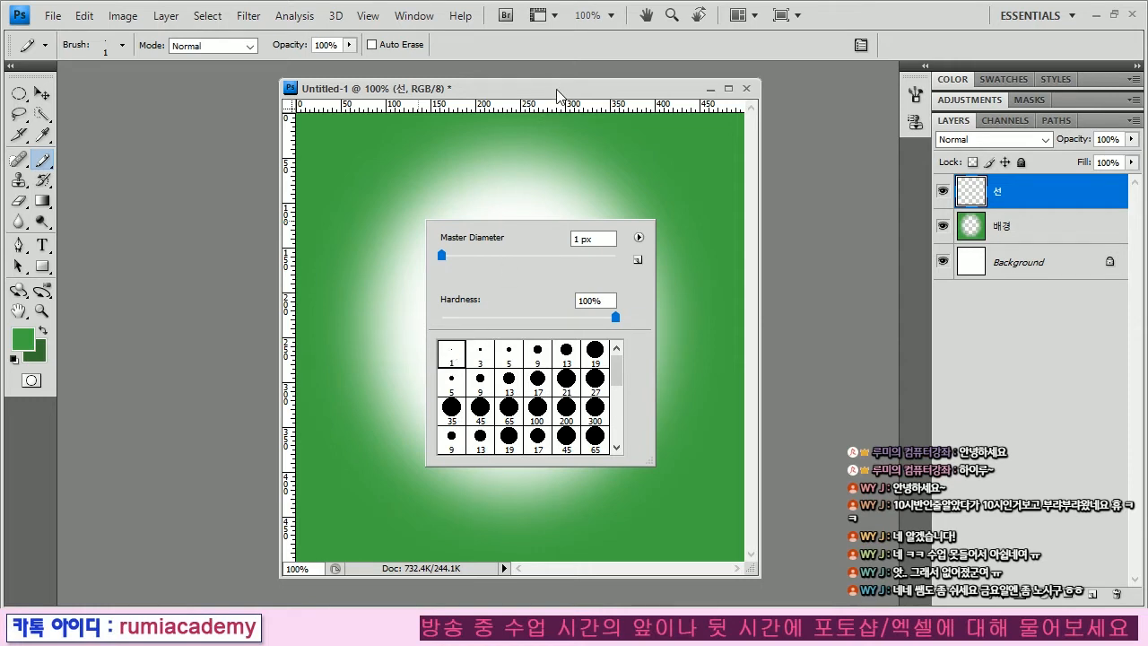
key(Return)
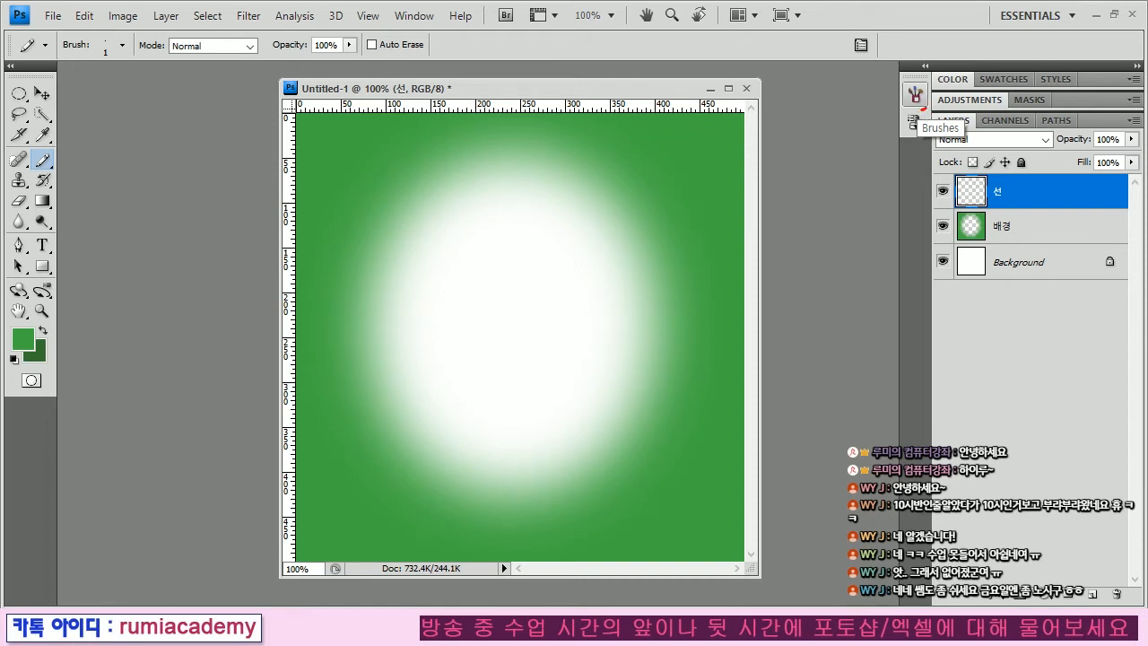
Set the pencil's Brush Tip Shape spacing to 332% and draw a straight horizontal dotted line across the white oval's upper part.
click(915, 96)
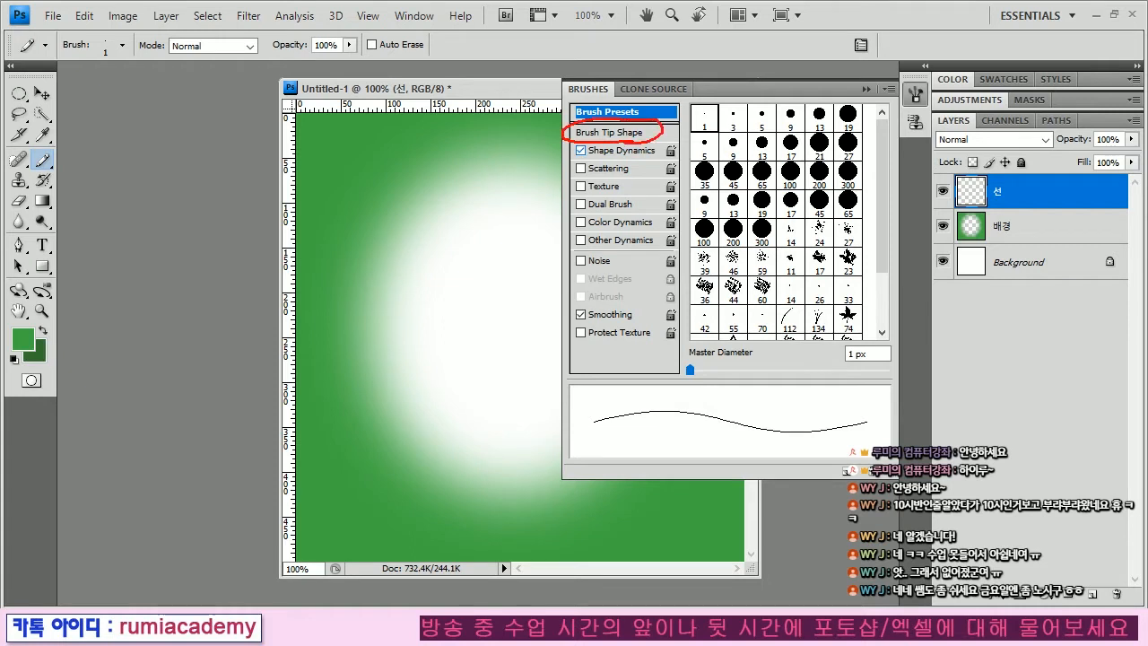
key(Escape)
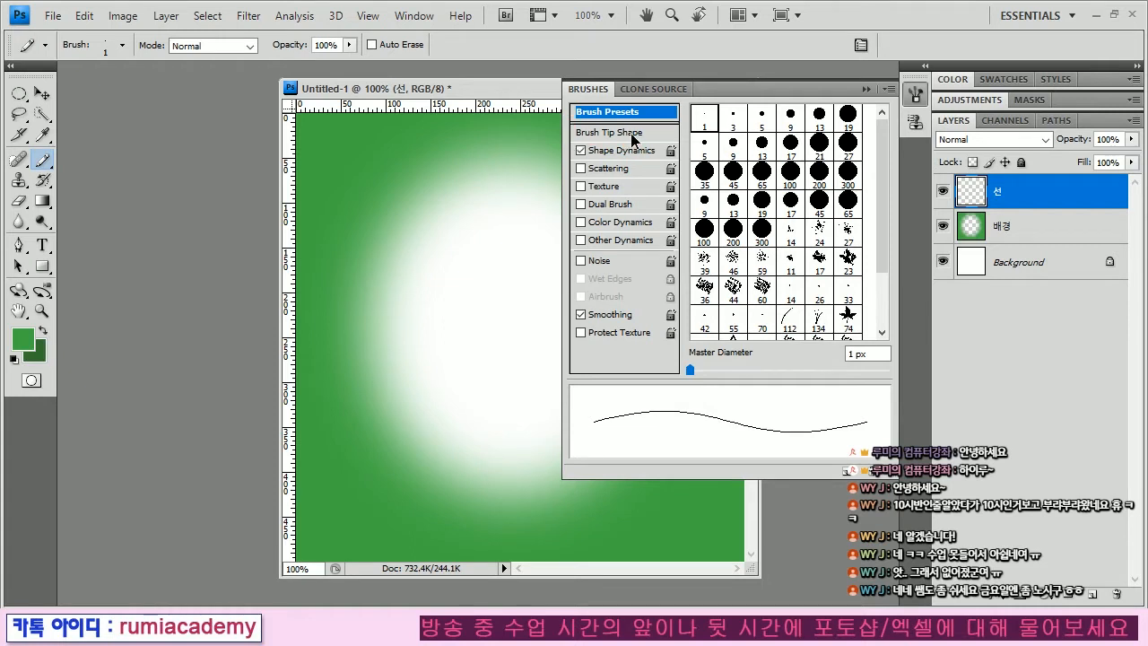
click(619, 132)
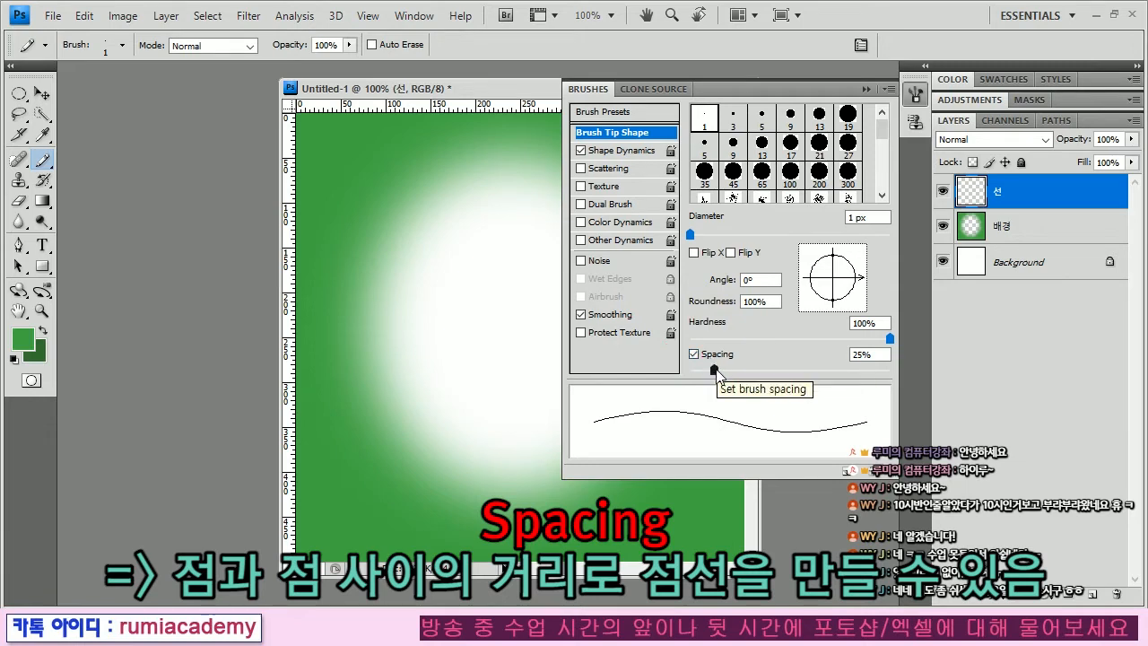
mouse_move(717, 371)
mouse_down()
mouse_move(888, 378)
mouse_move(747, 377)
mouse_move(858, 383)
mouse_move(775, 376)
mouse_move(803, 377)
mouse_up()
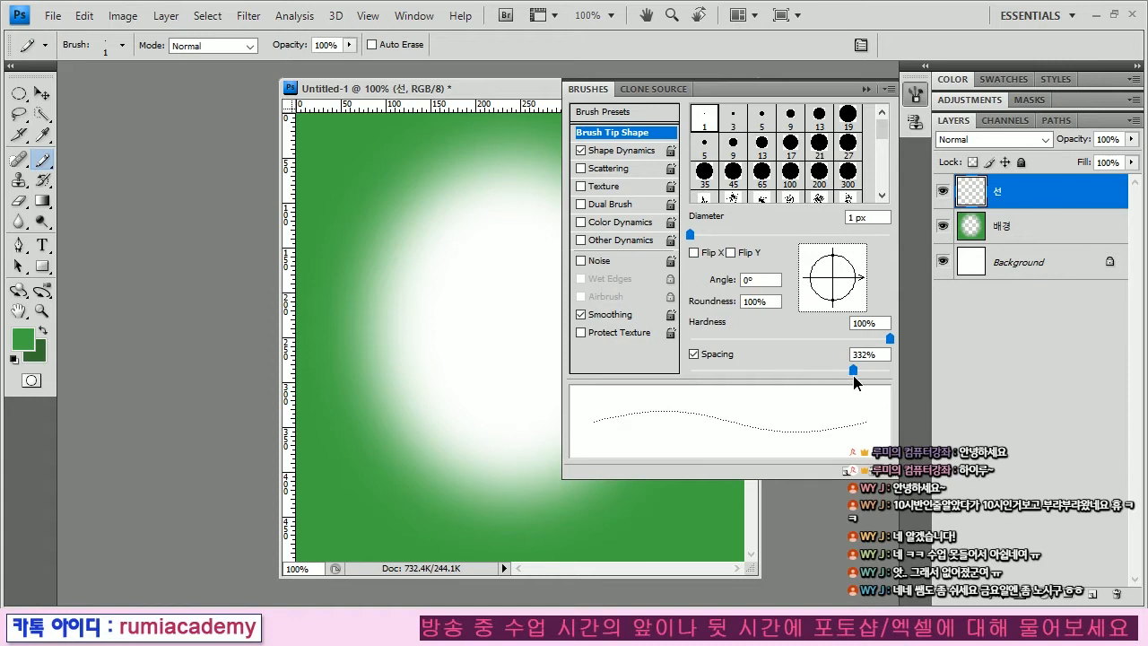
key(F5)
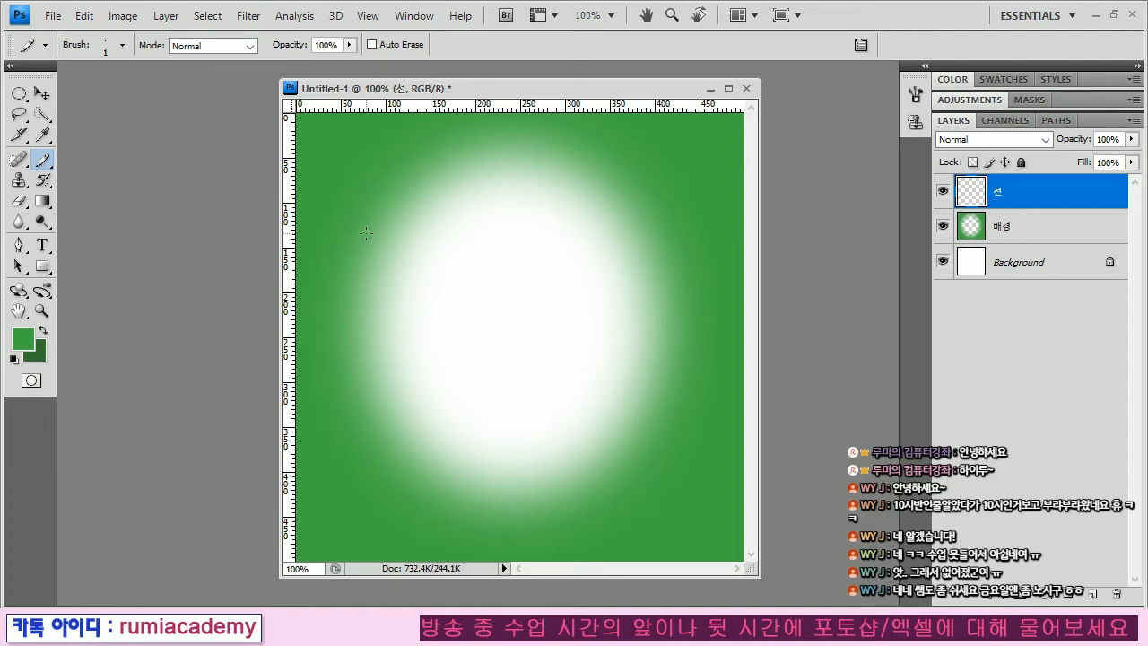
key(shift)
Duplicate the 선 line layer eight times and move the topmost copy about 245 px straight down to the oval's lower part.
key(ctrl+j)
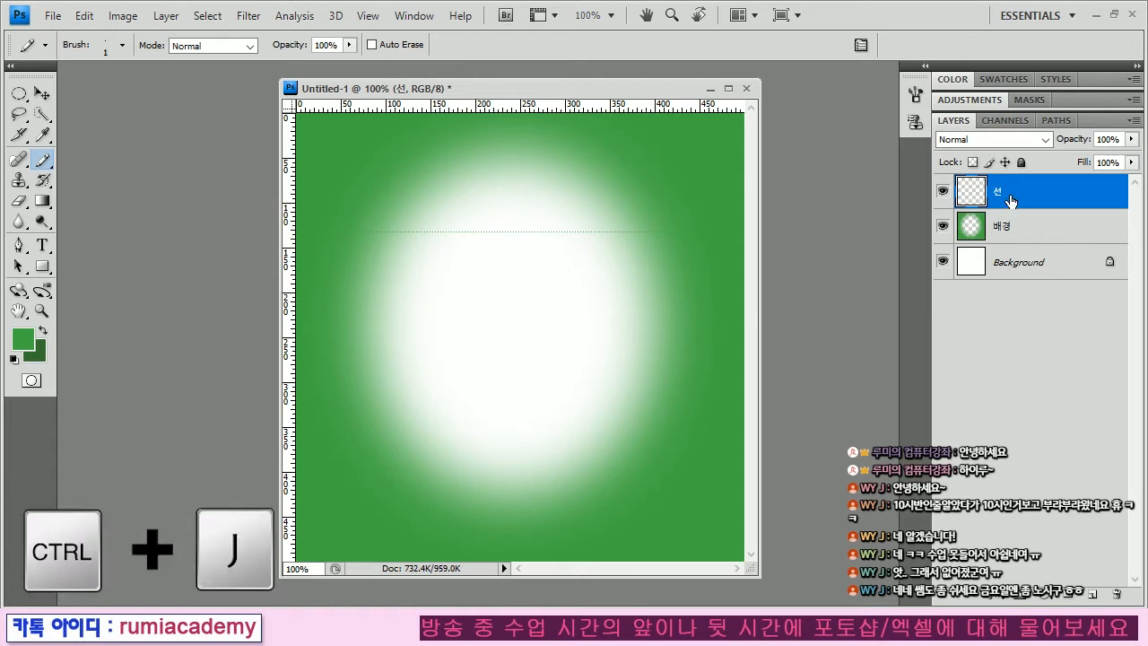
key(ctrl+j)
key(ctrl+j)
key(ctrl+j)
key(ctrl+j)
key(ctrl+j)
key(ctrl+j)
key(ctrl+j)
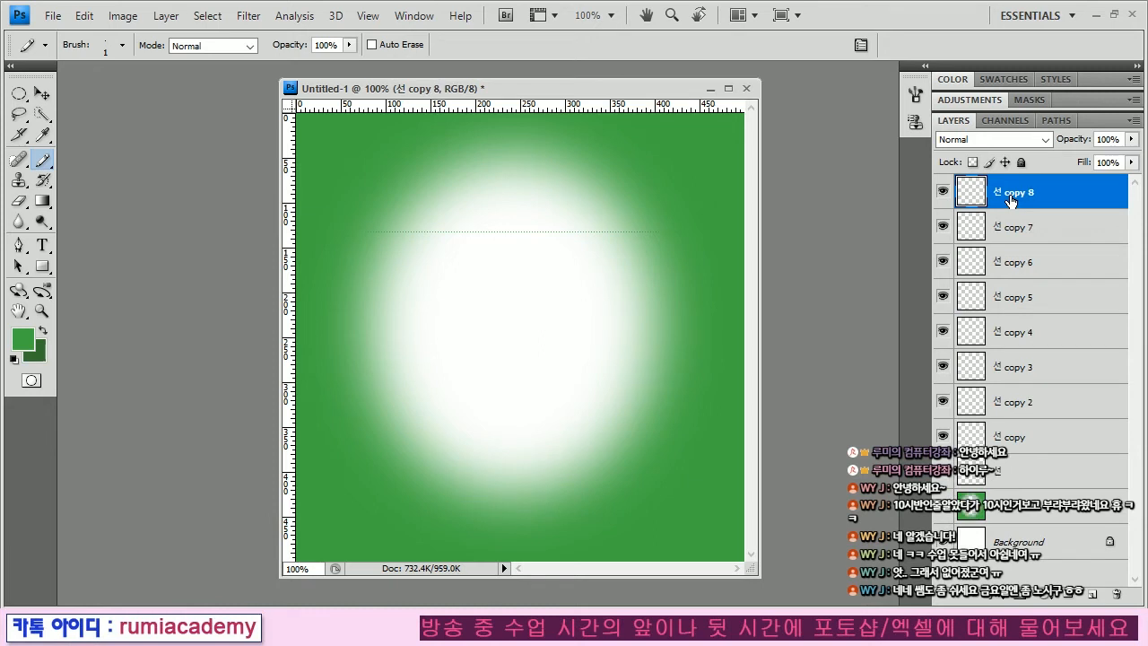
key(ctrl+j)
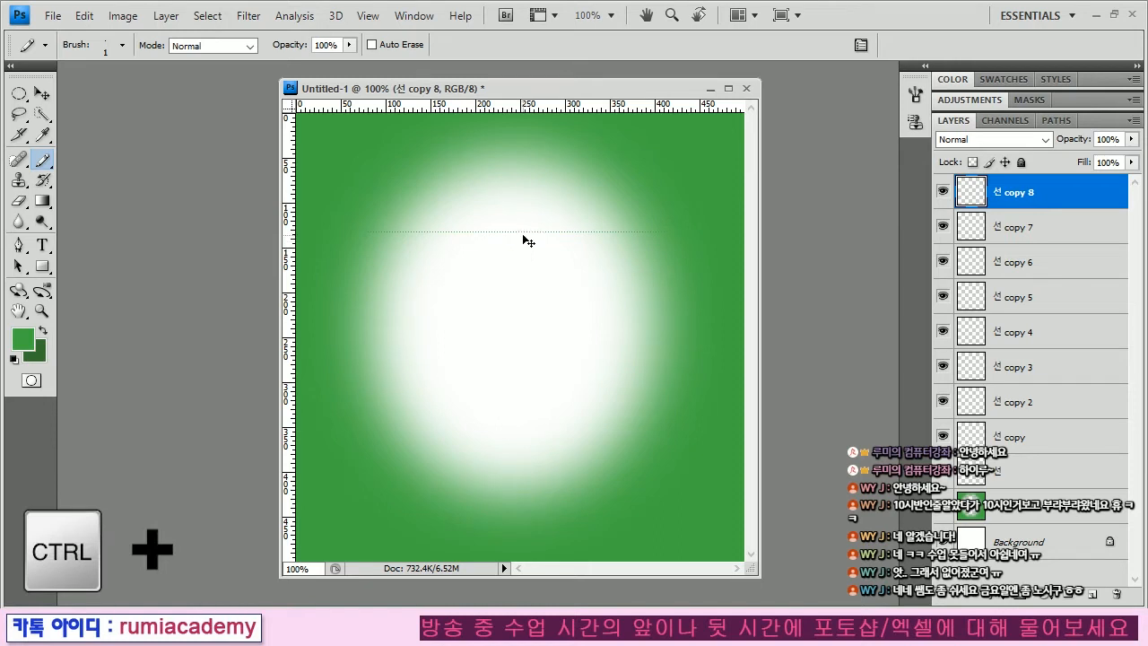
drag(529, 254, 527, 453)
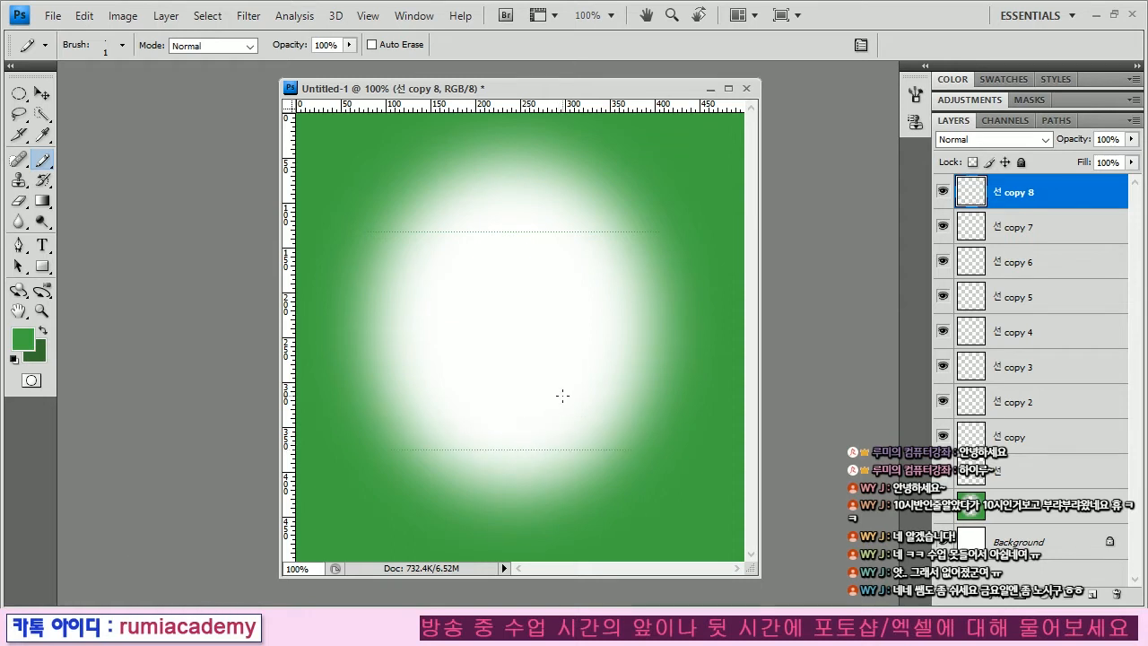
Distribute all nine line layers evenly by their vertical centers and merge them into one layer.
key(shift)
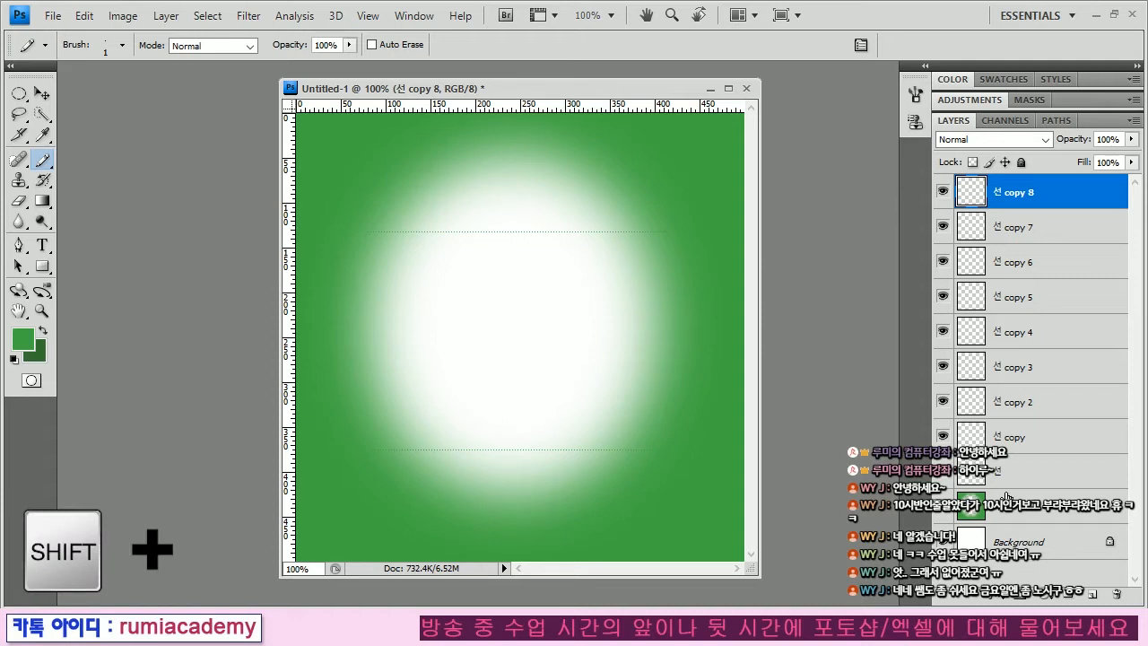
shift+click(1043, 472)
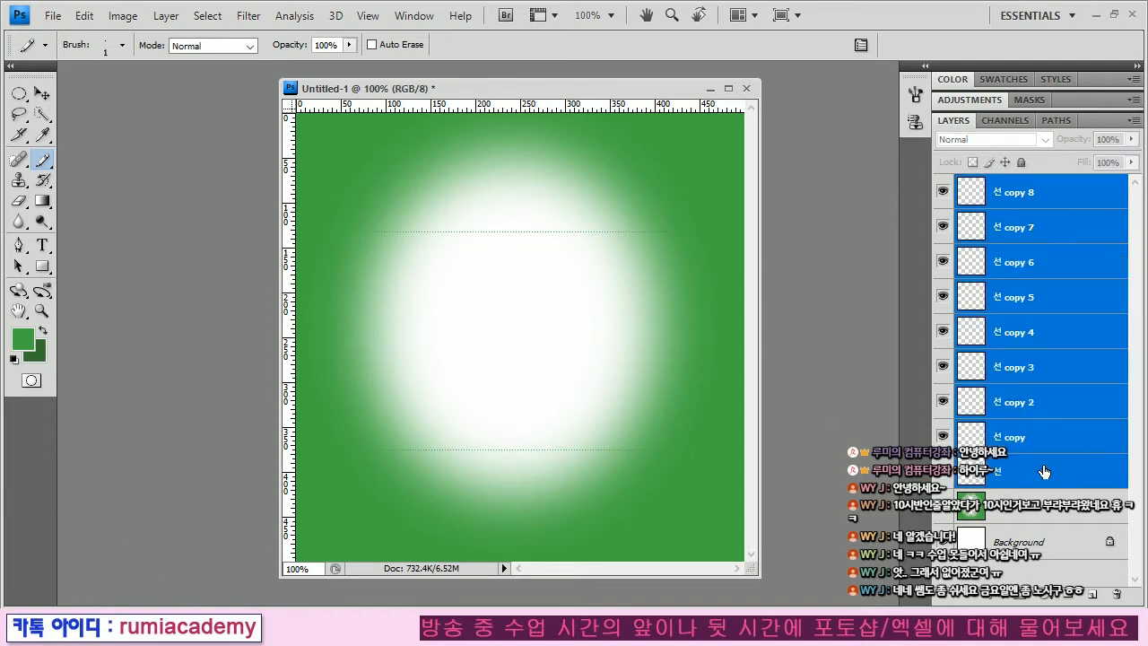
click(42, 94)
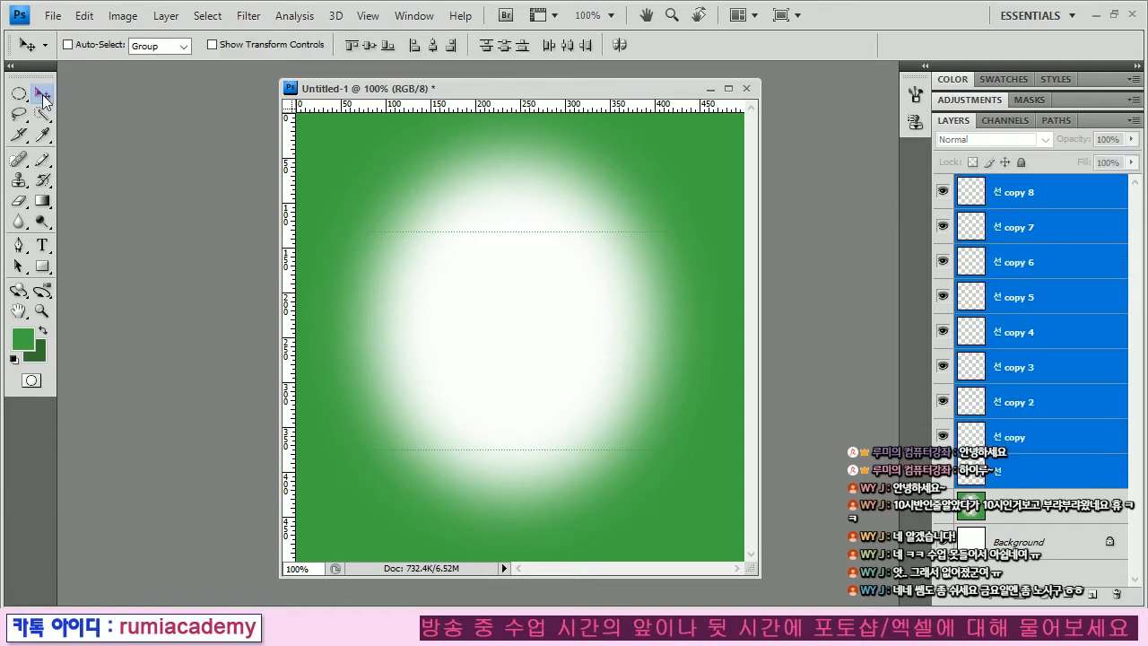
click(505, 47)
key(ctrl+e)
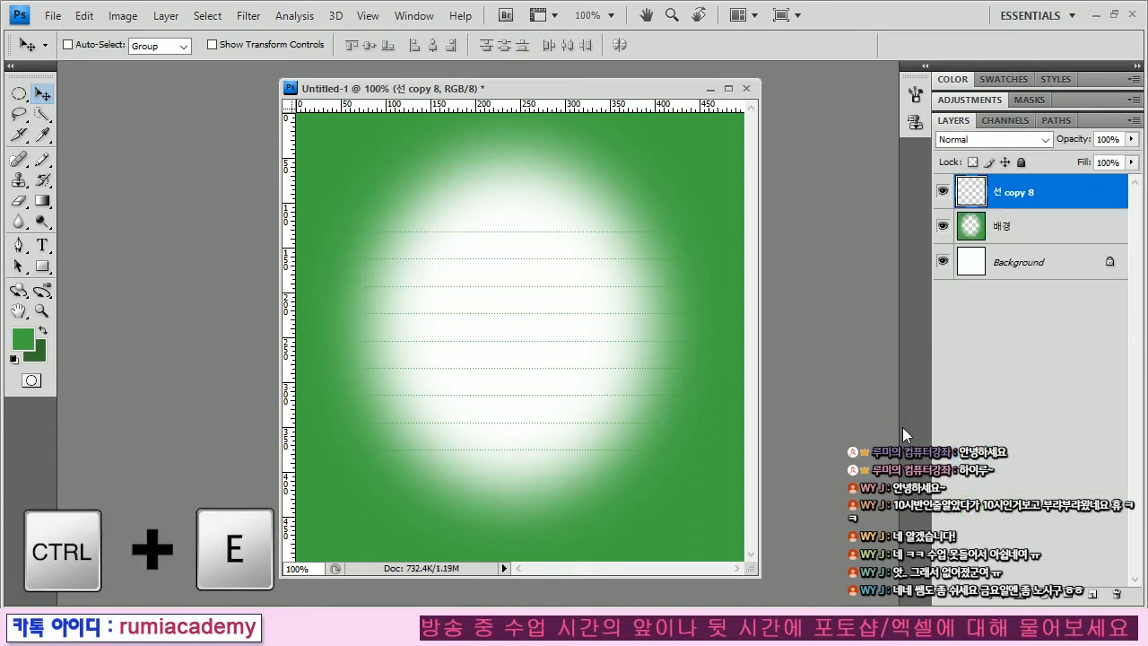
Add a new layer above the merged line layer and name it 무늬.
click(1092, 594)
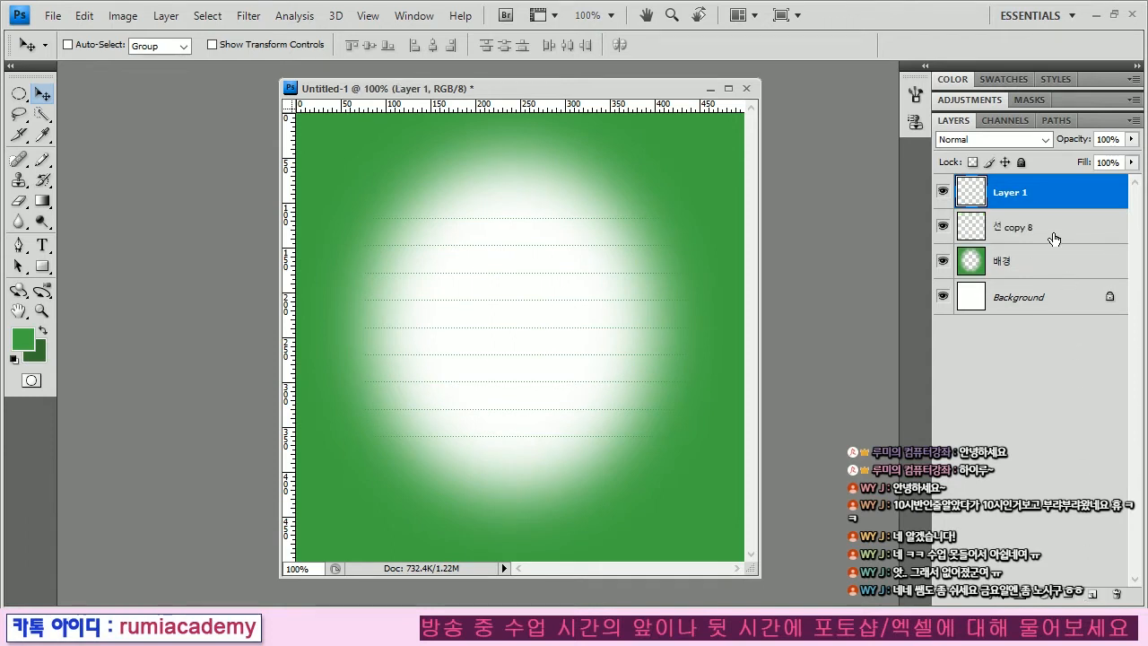
double_click(1015, 192)
text(무늬)
key(Return)
Switch to the Brush Tool with the maple leaf tip at 60 px and make white the foreground color.
drag(47, 166, 98, 157)
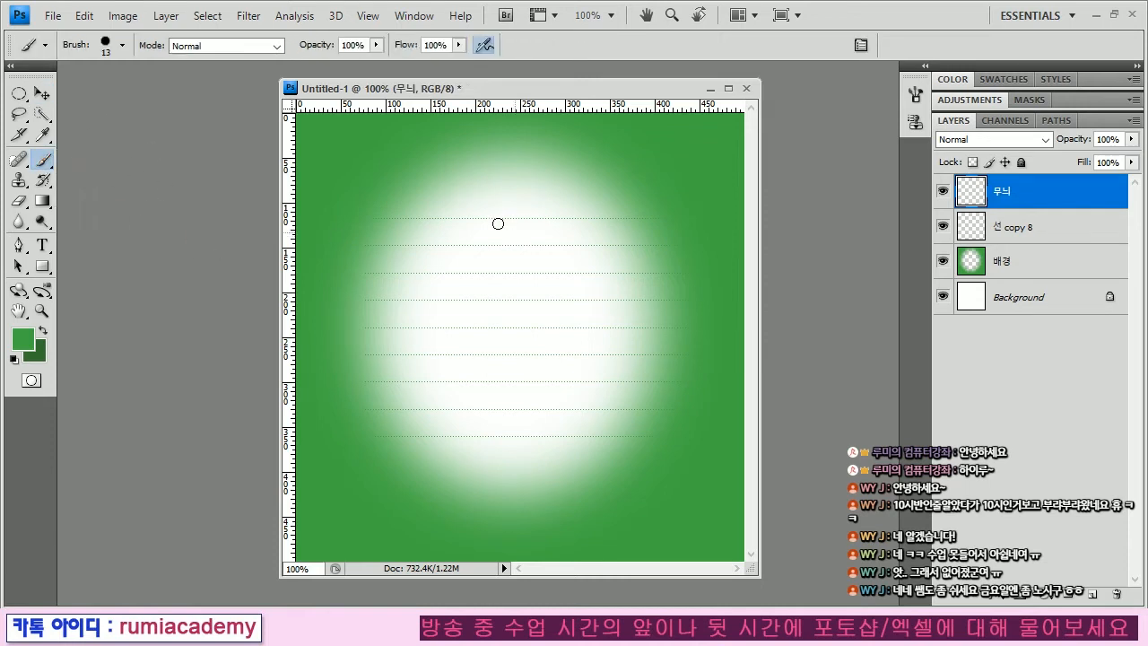
right_click(559, 216)
drag(759, 370, 759, 406)
double_click(740, 395)
key(bracketleft)
key(bracketleft)
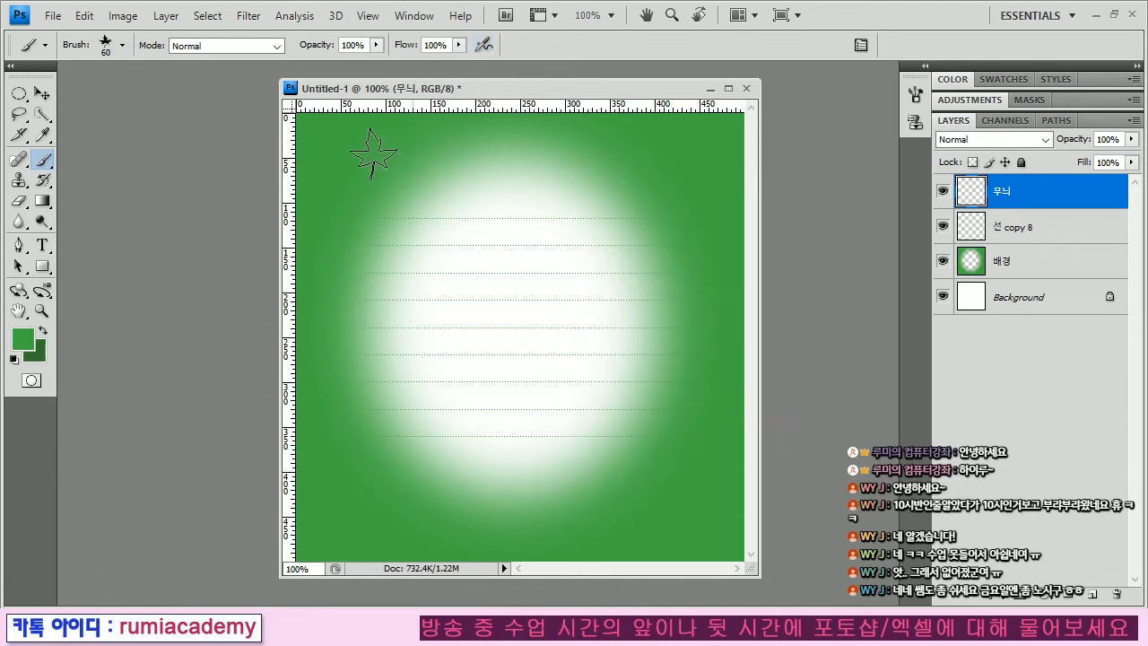
click(15, 359)
click(42, 330)
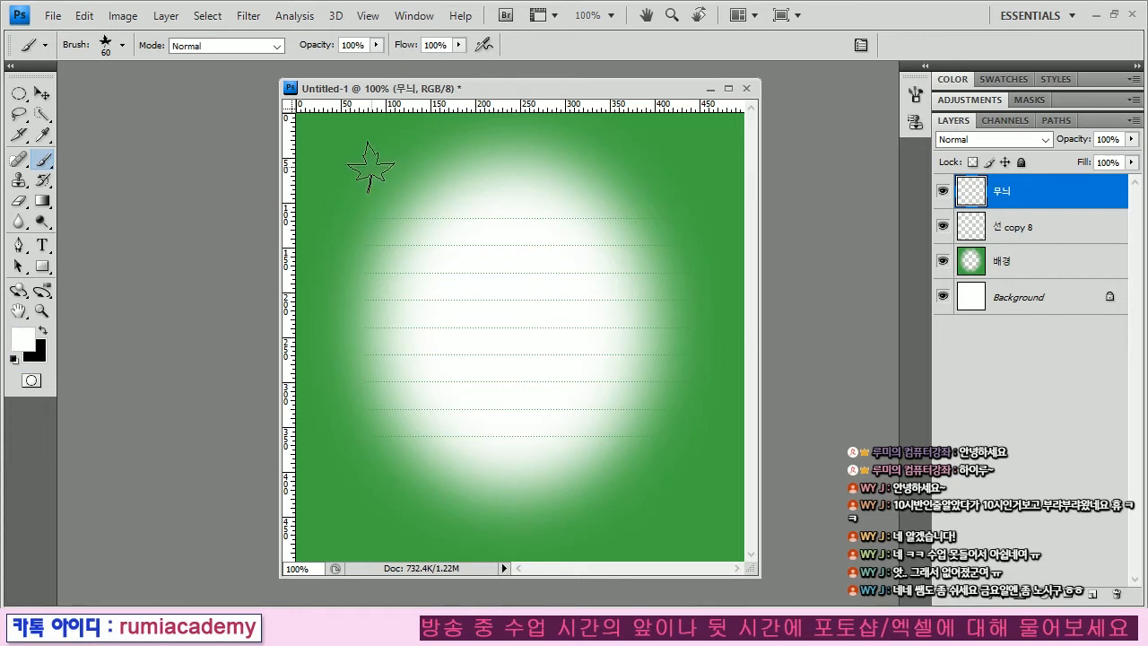
Try painting white maple leaves down the green area beside the oval, and undo both strokes.
mouse_move(354, 171)
mouse_down()
mouse_move(333, 210)
mouse_move(331, 381)
mouse_up()
mouse_move(341, 440)
mouse_down()
mouse_move(386, 512)
mouse_move(323, 323)
mouse_move(363, 379)
mouse_up()
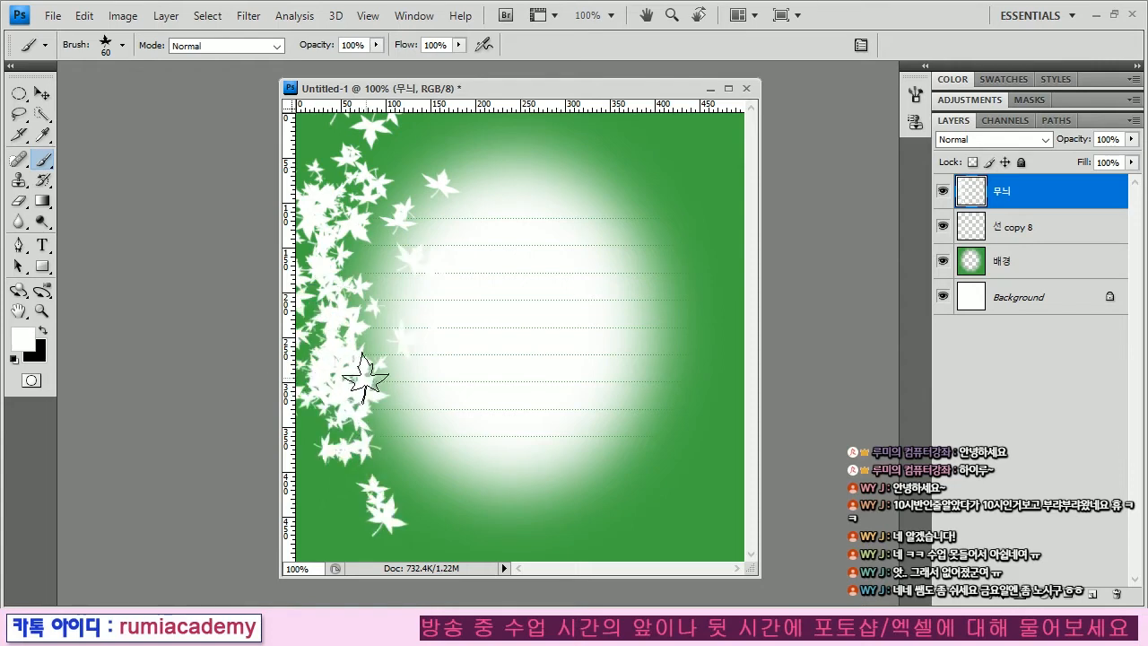
key(ctrl+alt+z)
key(ctrl+alt+z)
Set the leaf brush's Scatter to 1000% and paint white maple leaves over the green area around the oval.
click(915, 94)
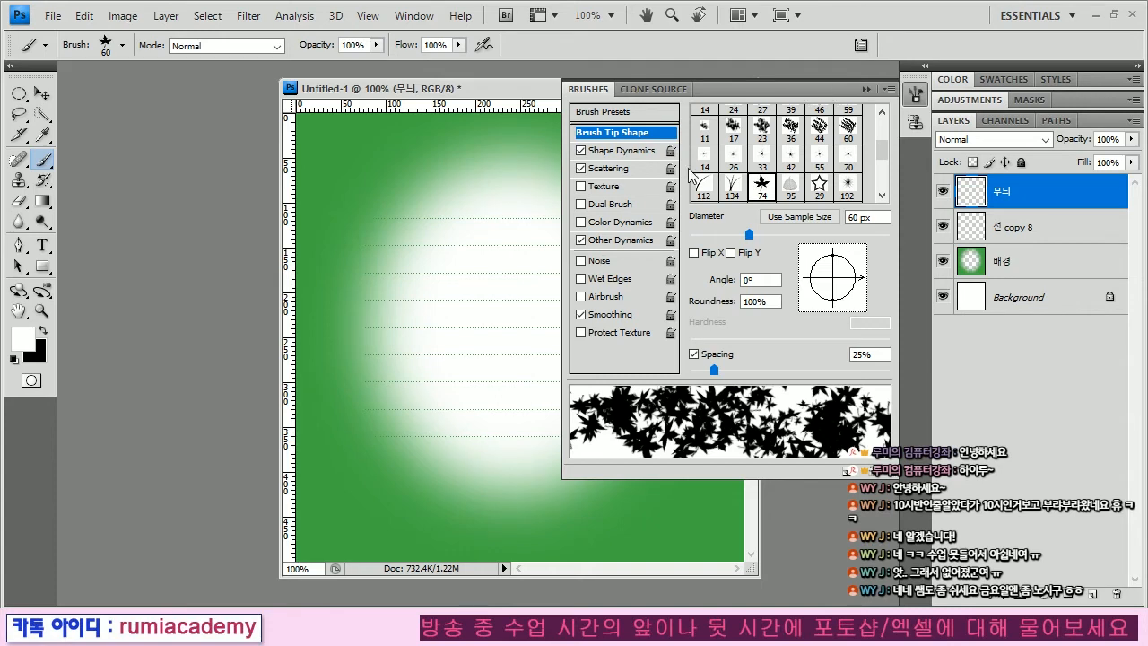
click(633, 169)
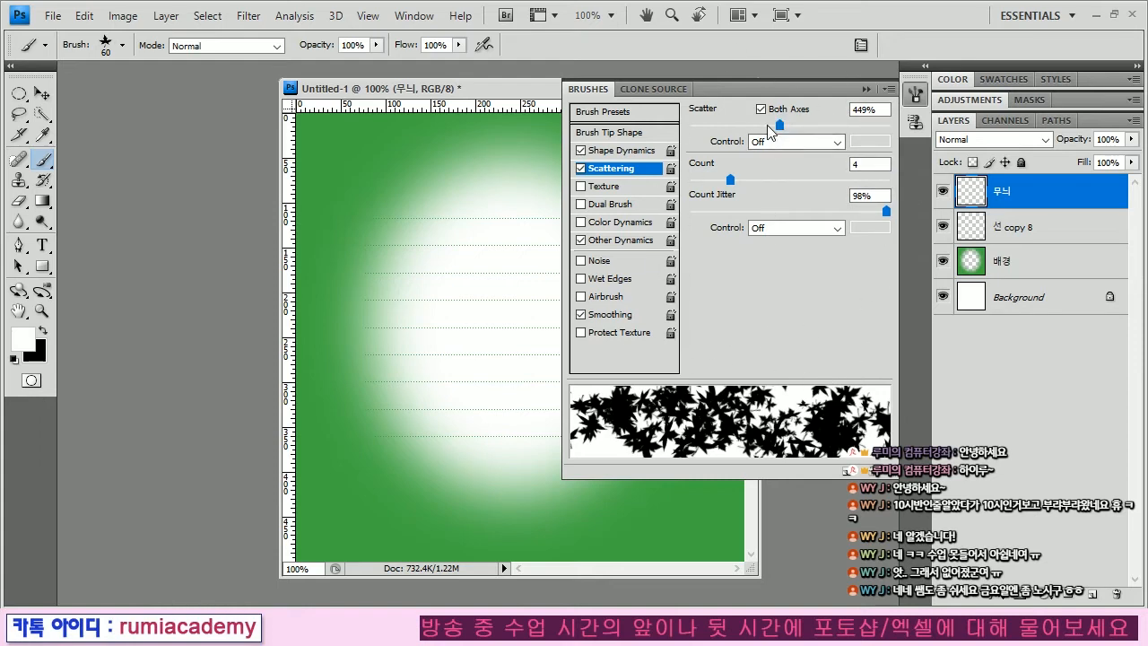
drag(780, 127, 898, 130)
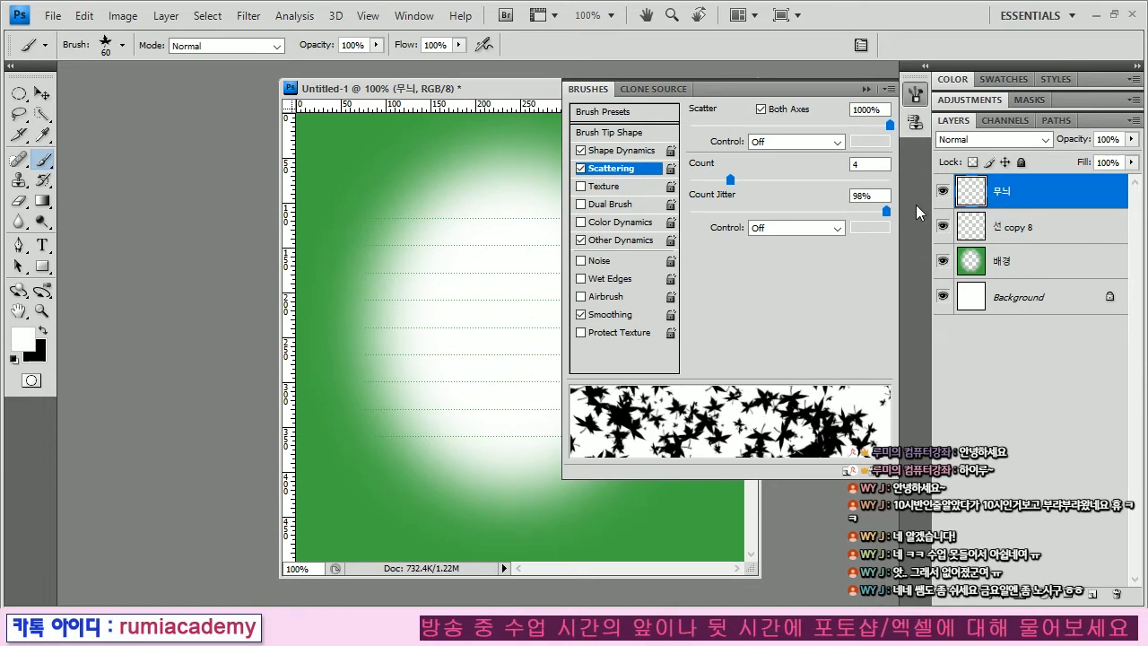
click(915, 95)
drag(341, 134, 364, 533)
mouse_move(624, 523)
mouse_down()
mouse_move(653, 526)
mouse_move(773, 353)
mouse_up()
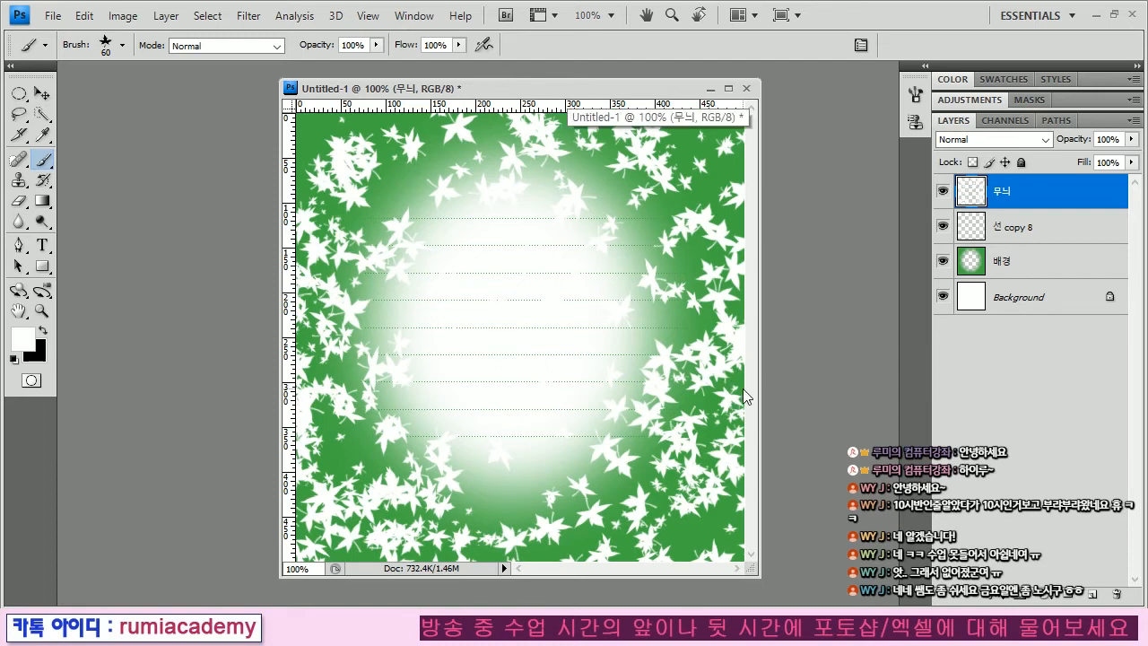
Lower the 무늬 layer's opacity below 60% for a faint leaf pattern.
click(1054, 194)
mouse_move(1058, 149)
mouse_down()
mouse_move(1141, 142)
mouse_move(1130, 124)
mouse_move(1064, 122)
mouse_up()
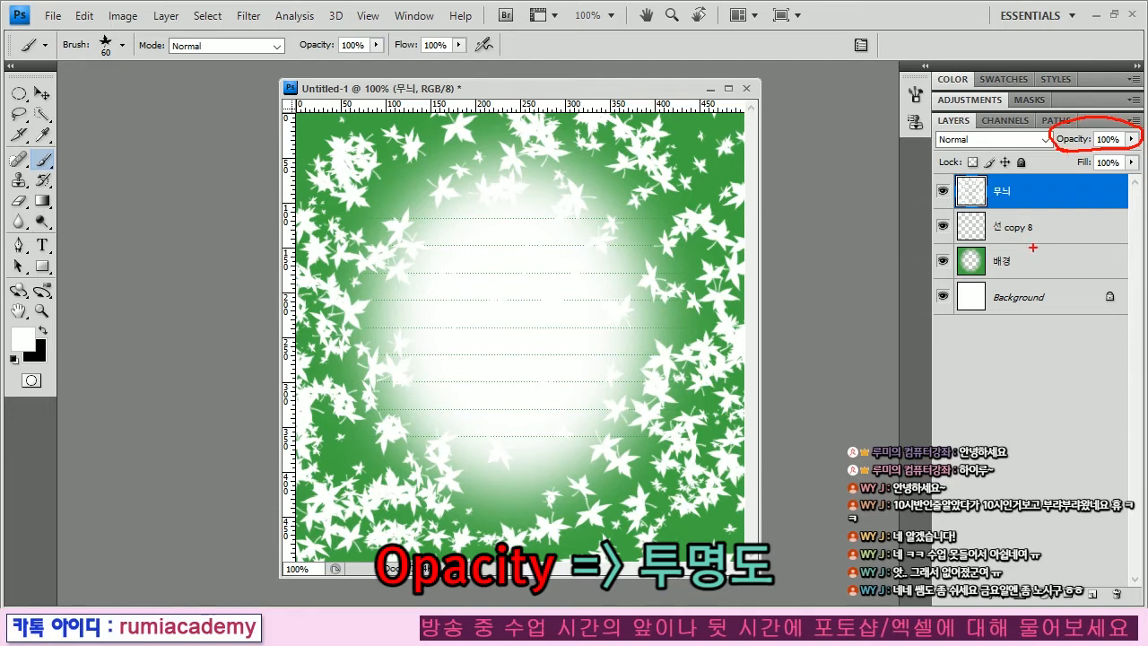
click(1132, 140)
click(1131, 140)
drag(1132, 158, 1070, 158)
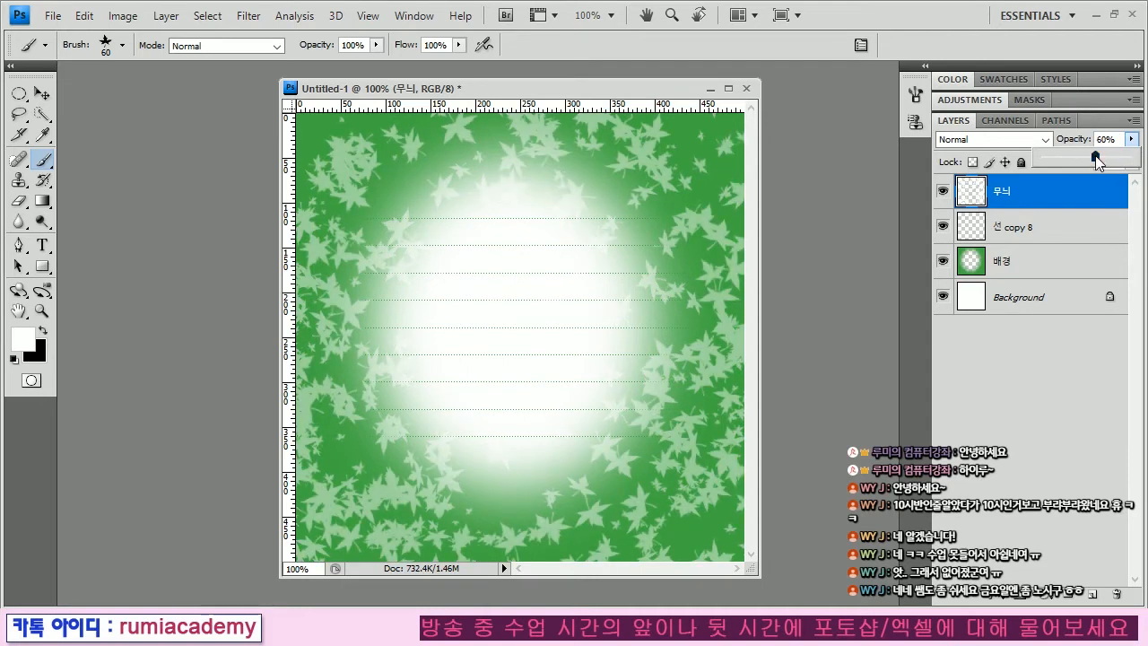
drag(1076, 156, 1073, 156)
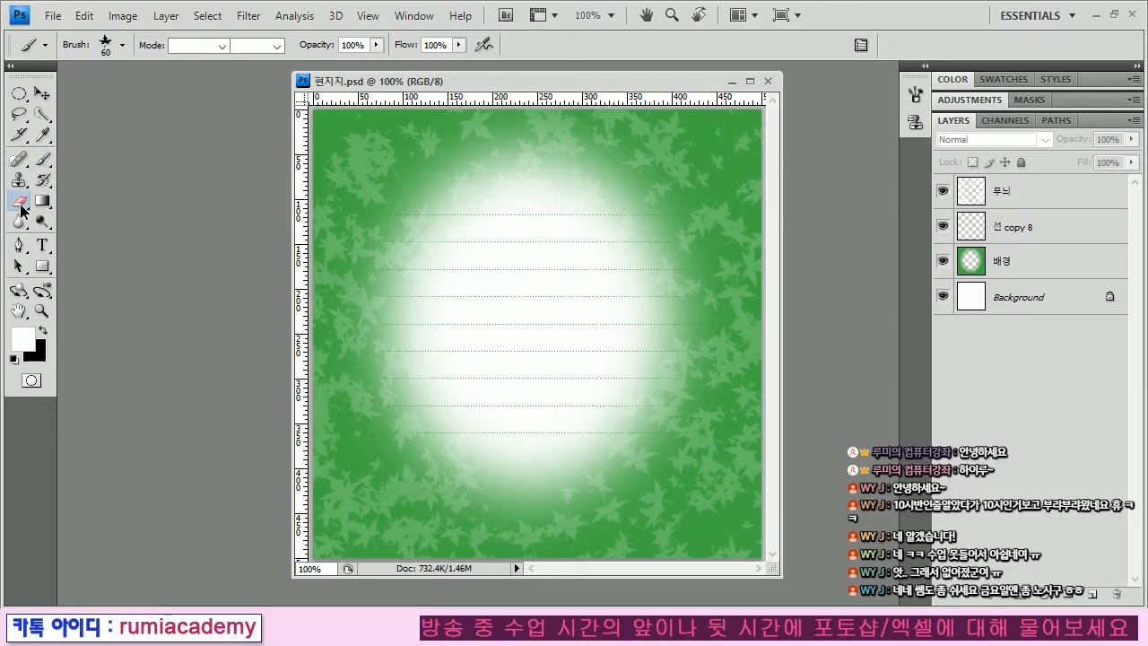
Choose the Eraser Tool, activate the 선 copy 8 layer and enlarge the eraser to 60 px.
click(21, 206)
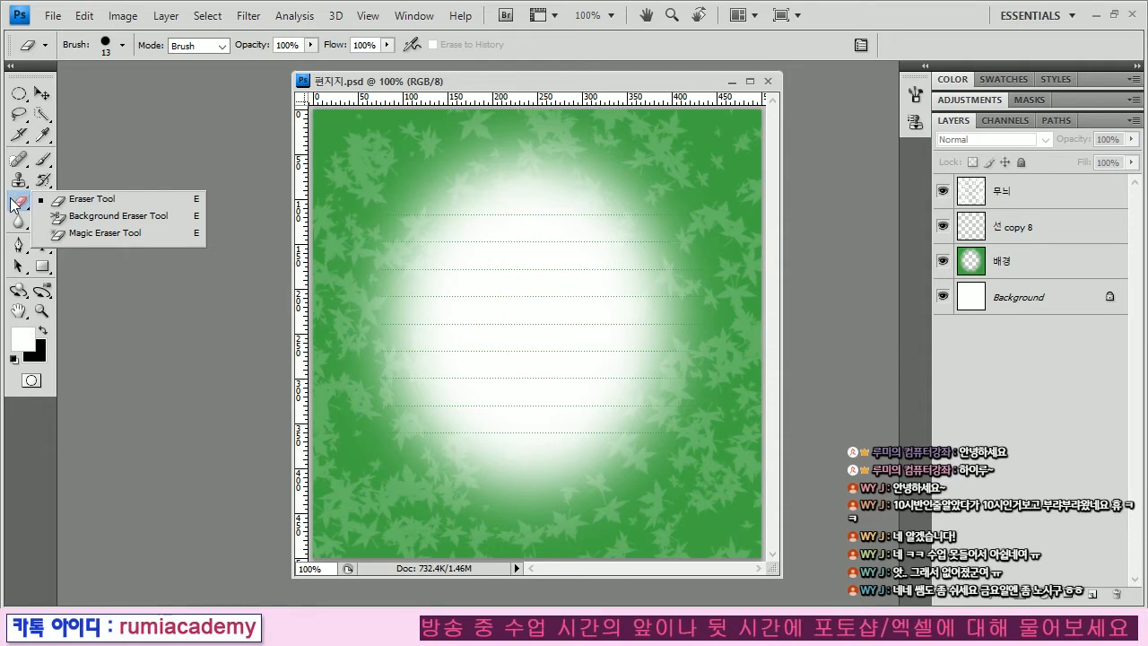
click(14, 206)
click(19, 209)
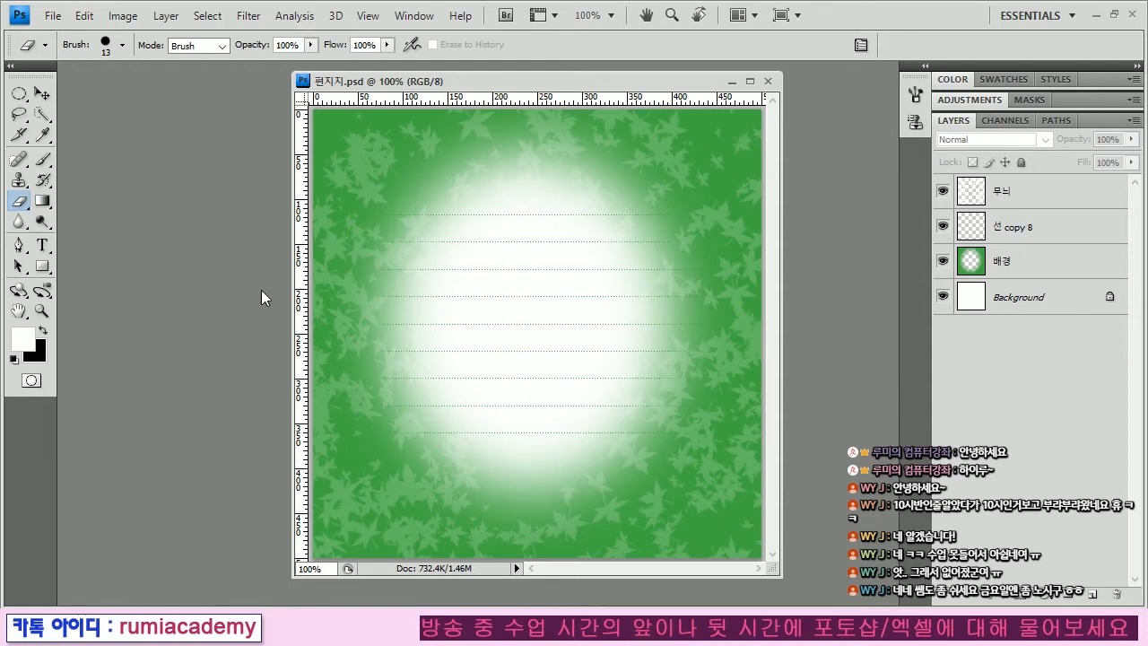
key(alt+bracketleft)
key(bracketright)
key(bracketright)
key(bracketright)
key(bracketright)
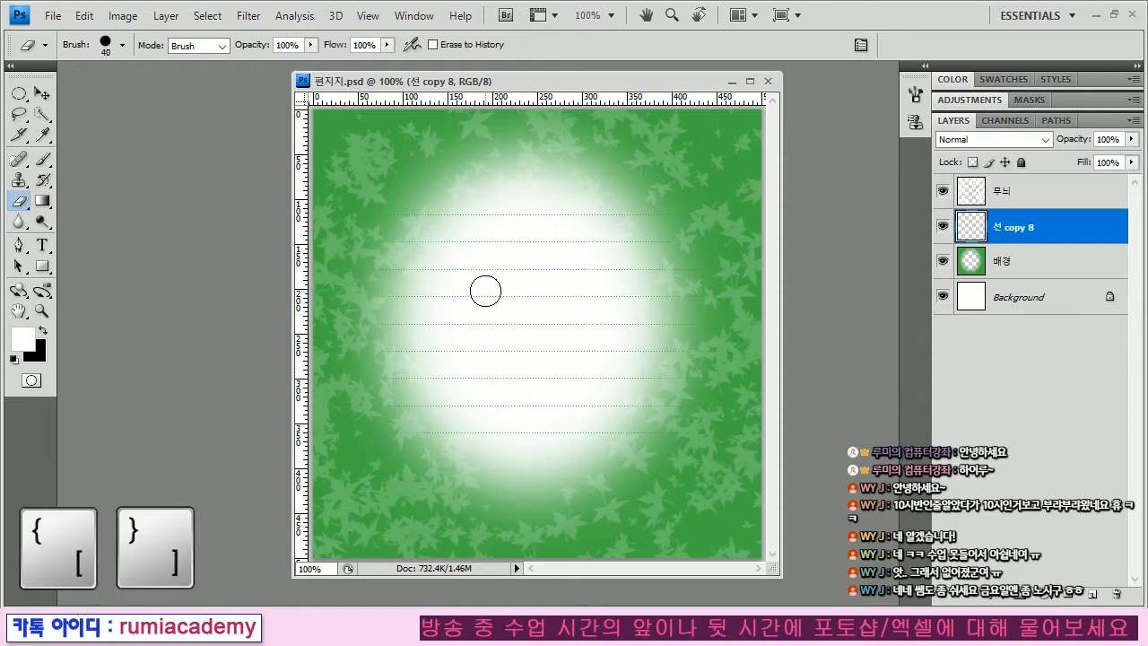
key(bracketright)
key(bracketright)
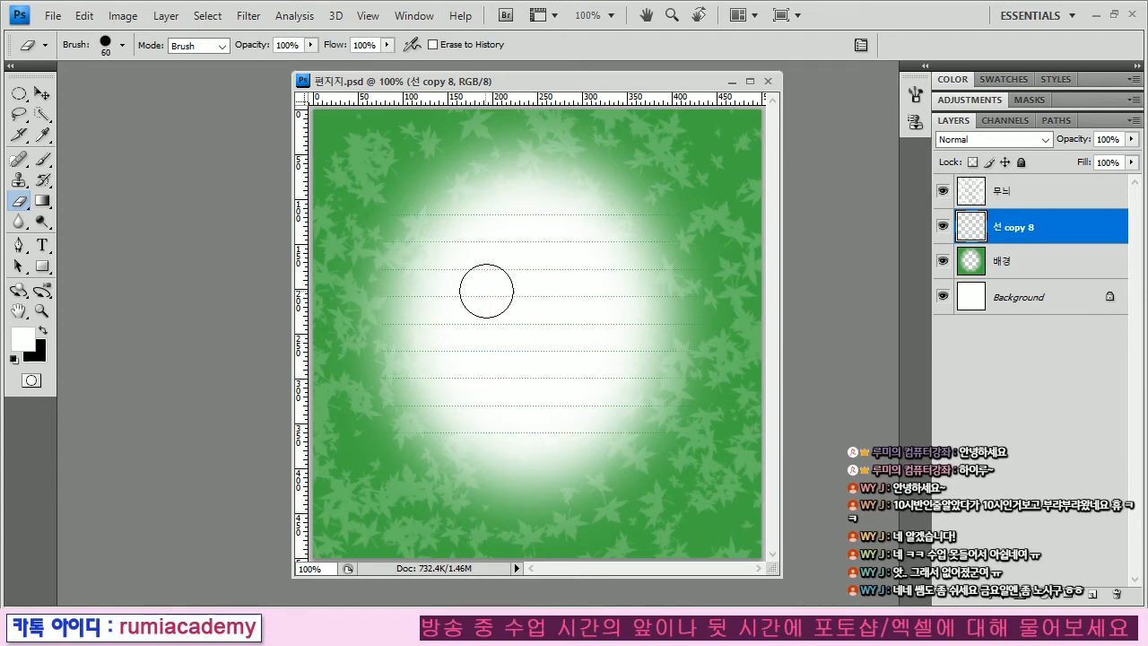
Try erasing a vertical strip through the middle of the dotted lines with the 60 px eraser at 100% hardness.
right_click(539, 274)
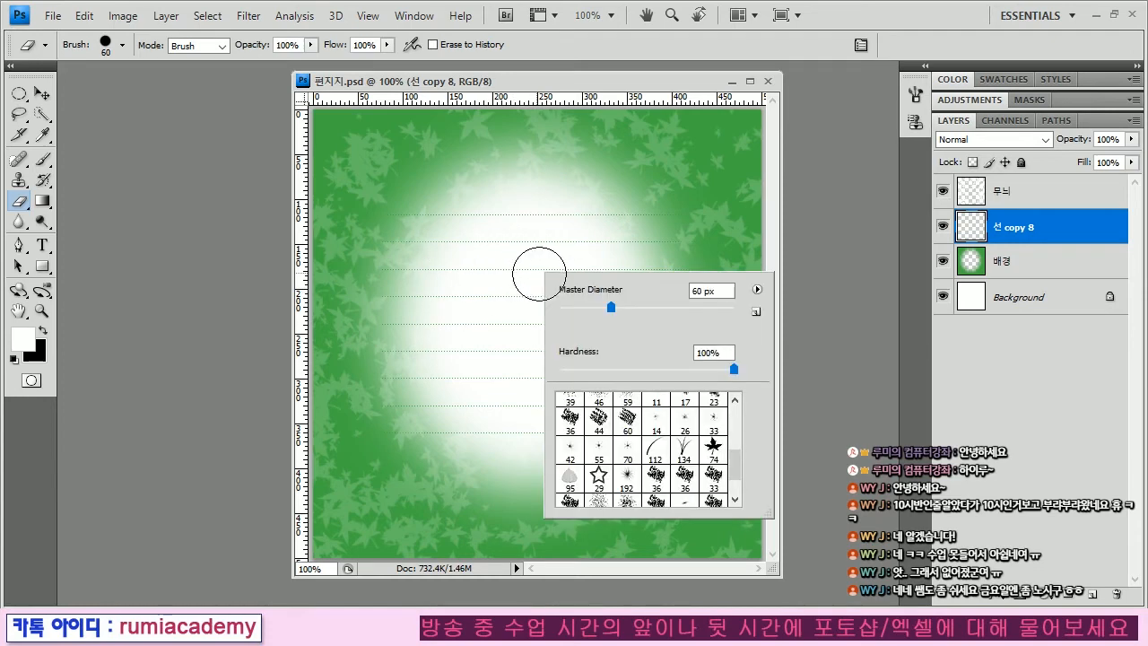
drag(741, 462, 741, 426)
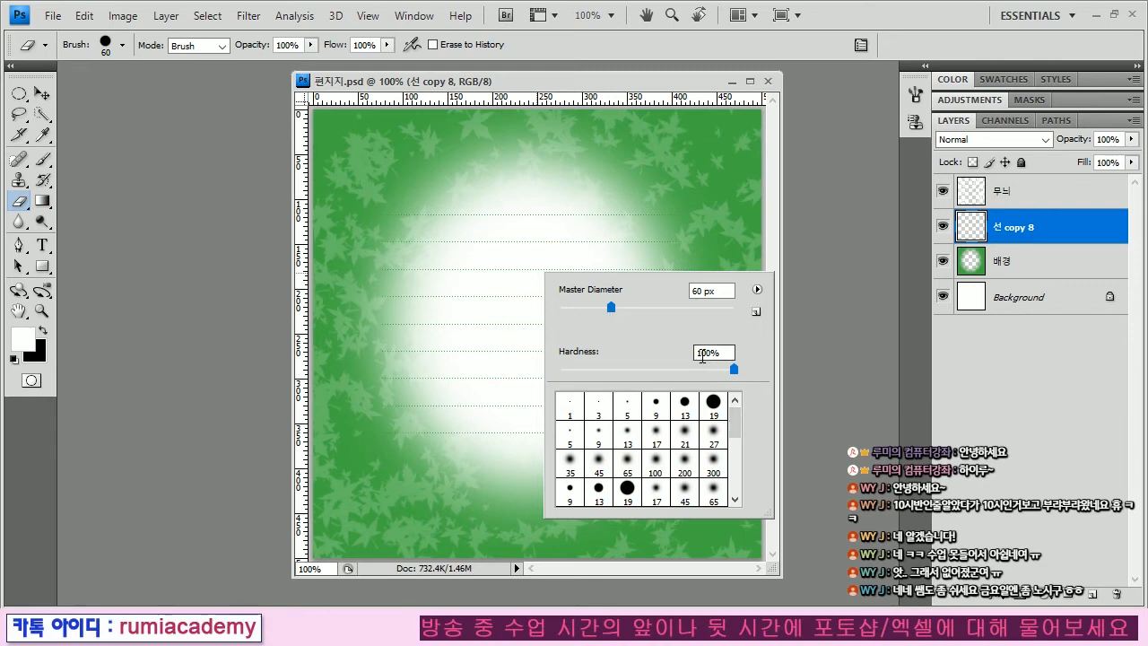
click(598, 140)
drag(544, 220, 536, 440)
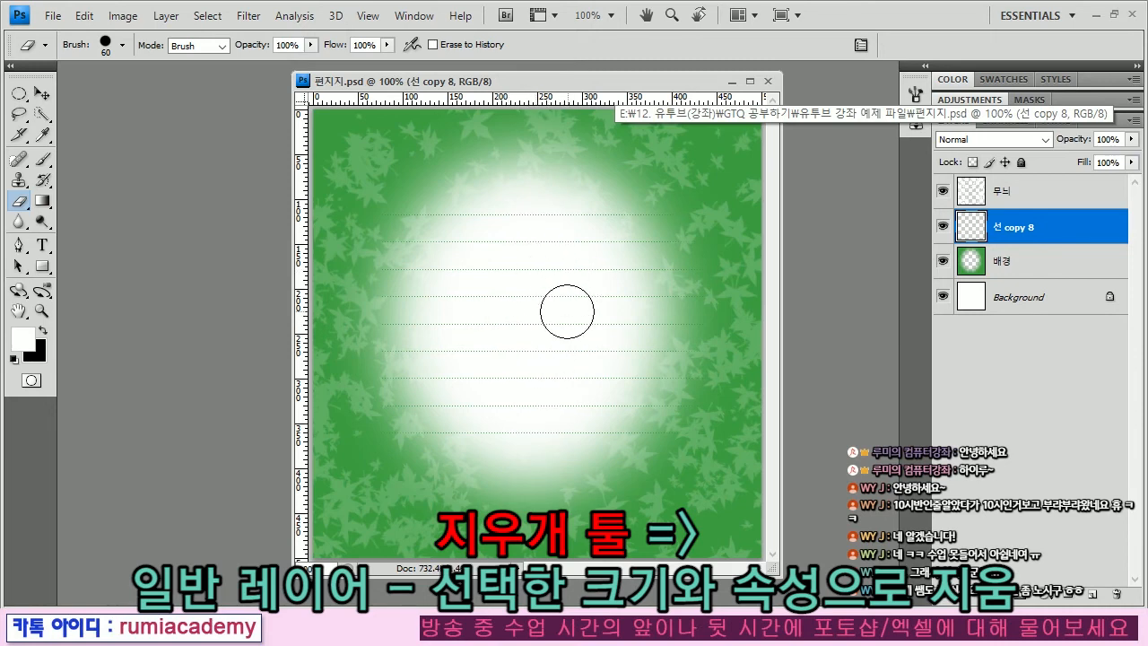
Reduce the eraser's hardness to its minimum and erase a soft vertical strip through the middle of the dotted lines.
right_click(556, 261)
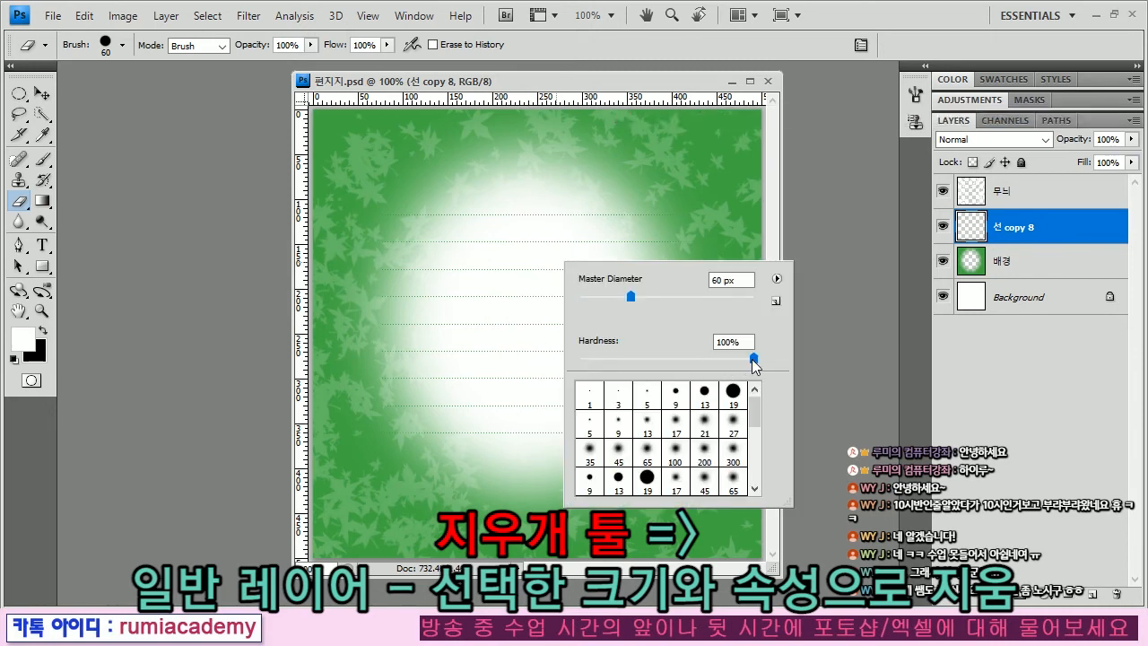
drag(709, 361, 569, 354)
key(Return)
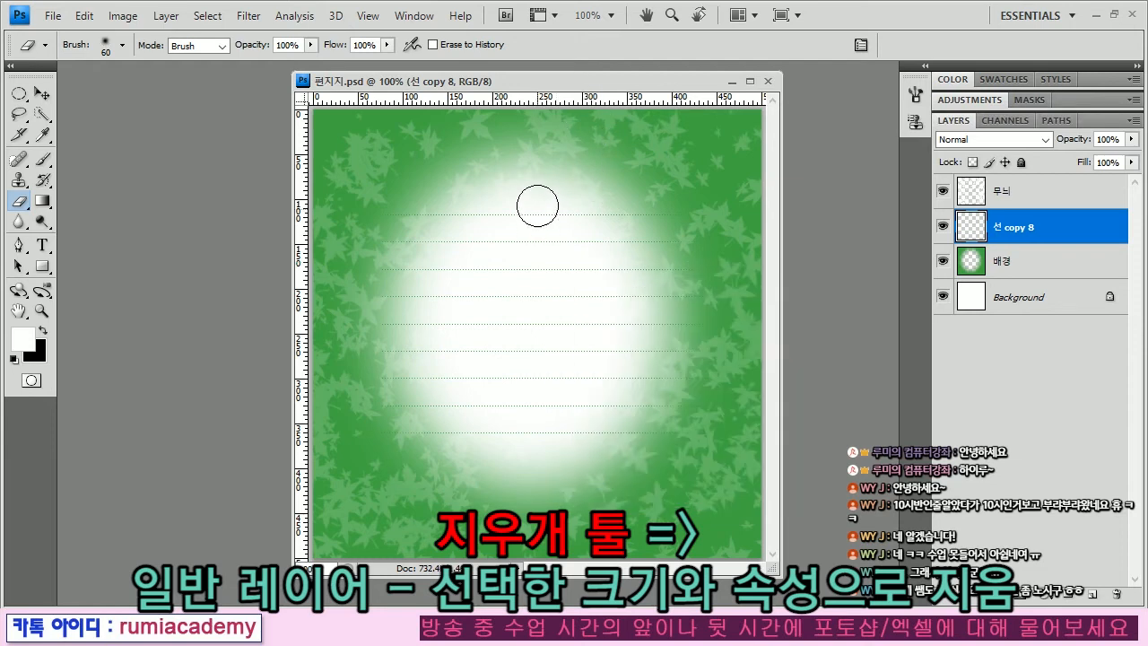
click(526, 459)
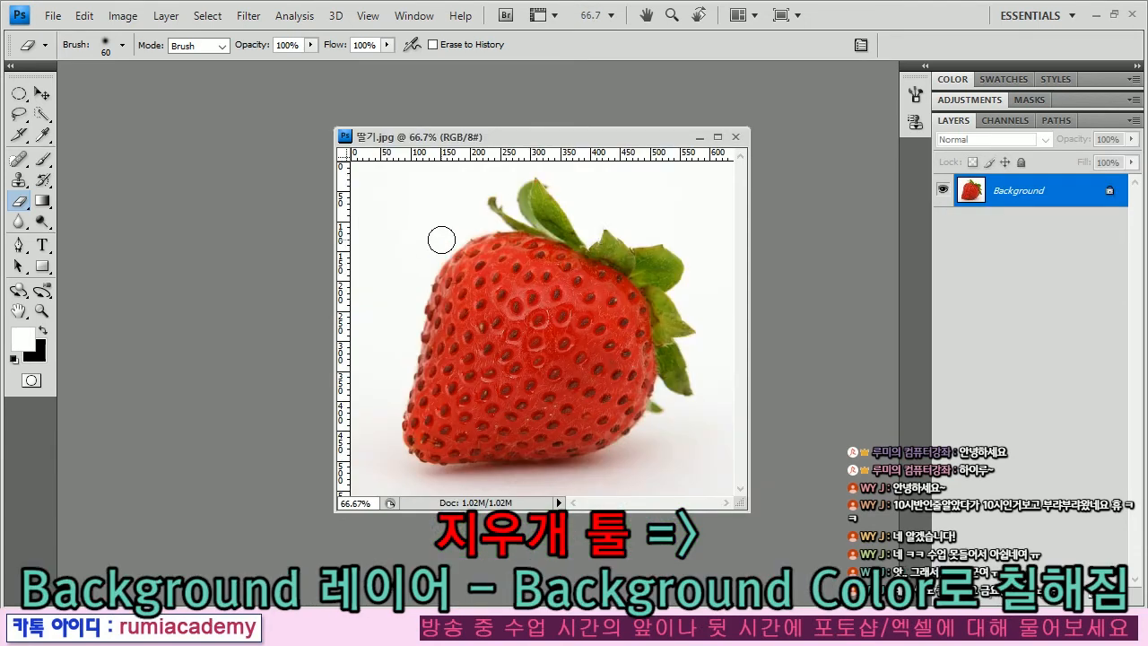
Erase three strokes across the strawberry on the Background layer of 딸기.jpg, and revert the image.
mouse_move(439, 198)
mouse_down()
mouse_move(436, 279)
mouse_move(489, 375)
mouse_move(545, 390)
mouse_up()
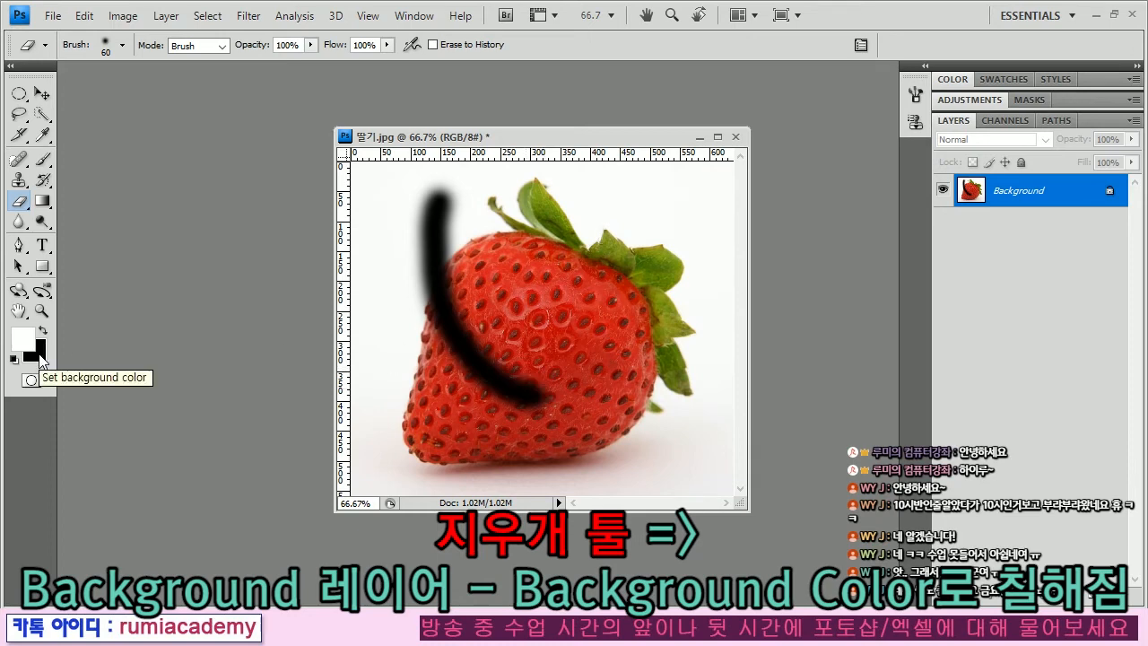
drag(563, 209, 531, 395)
drag(651, 193, 615, 453)
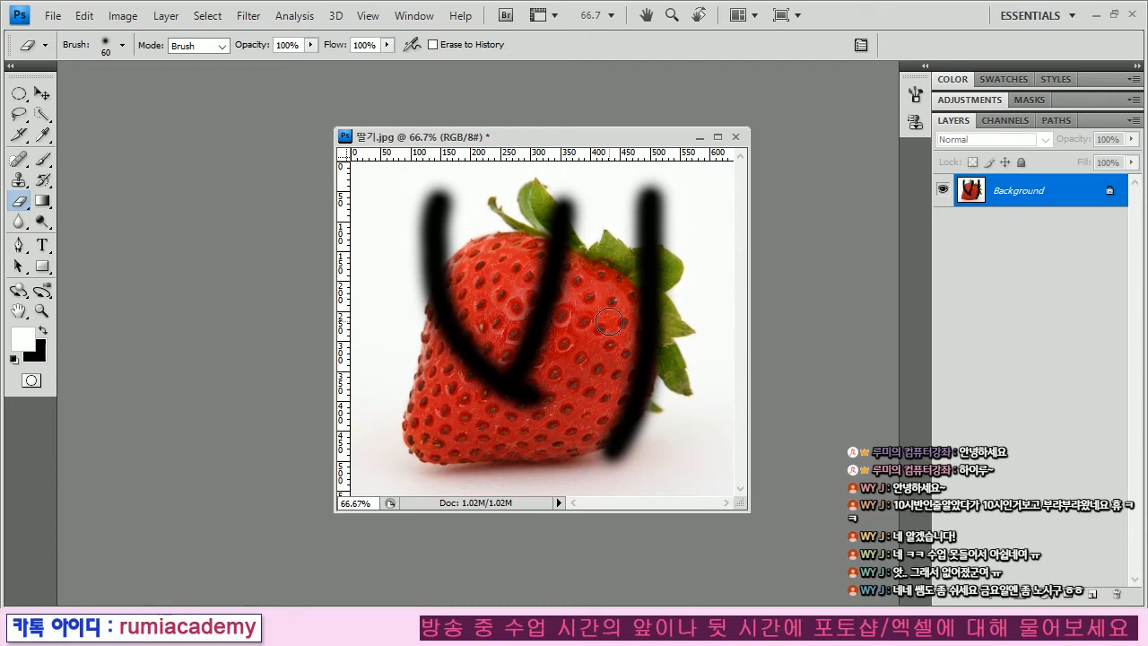
click(45, 17)
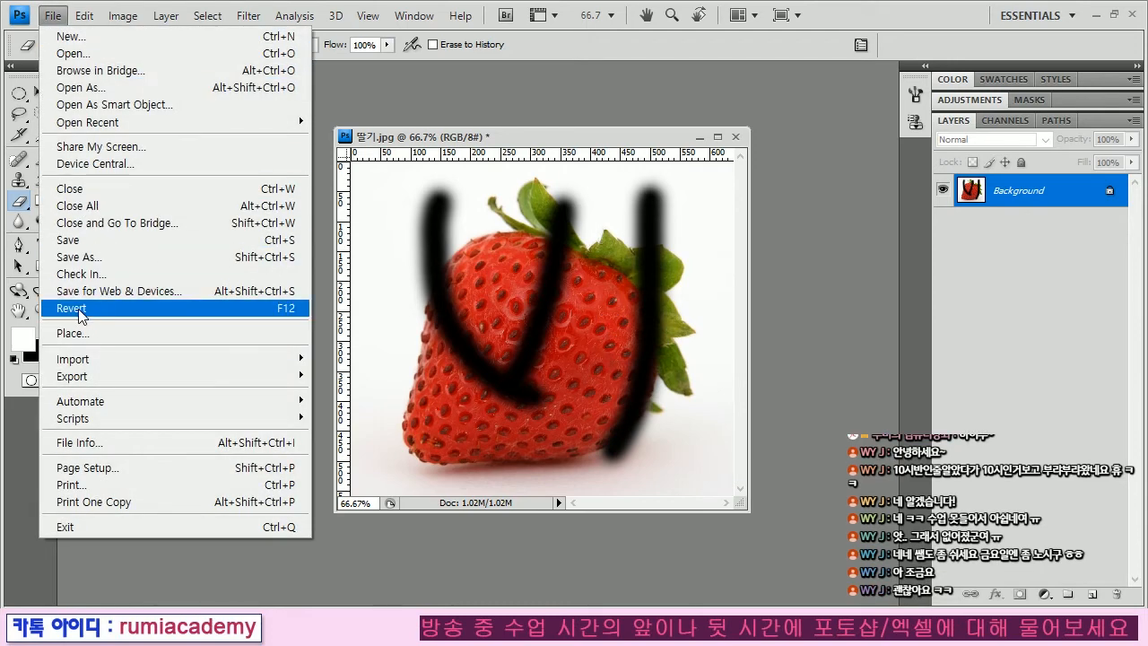
click(206, 310)
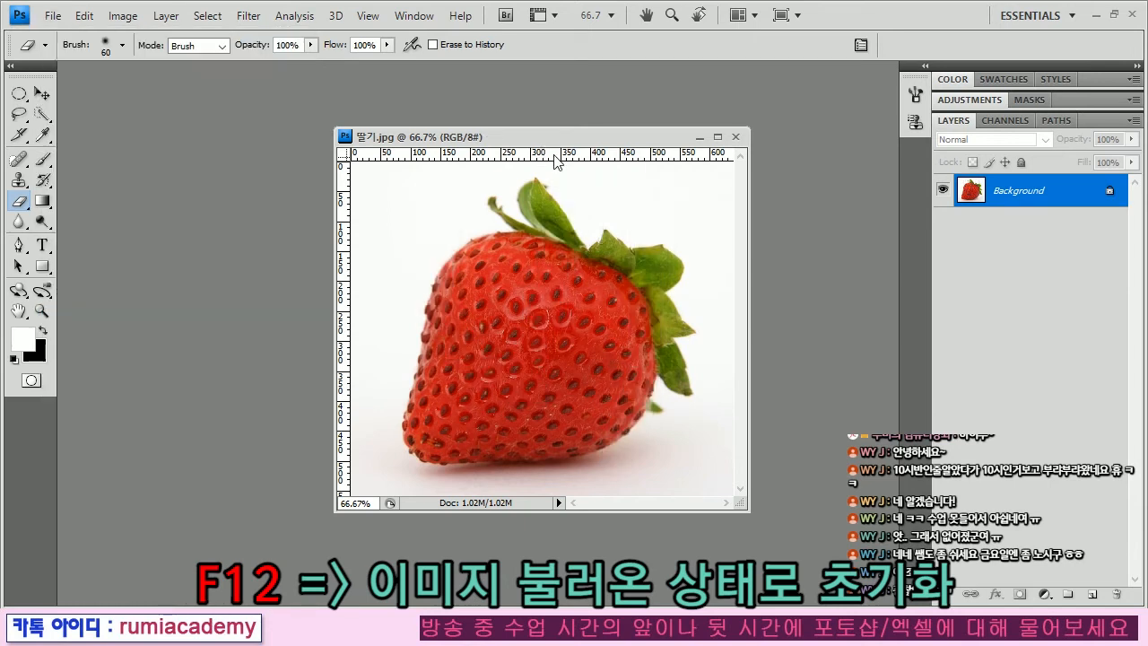
Erase a patch of white background beside the strawberry with the 250 px Background Eraser Tool, and revert the image.
drag(555, 136, 490, 132)
right_click(19, 201)
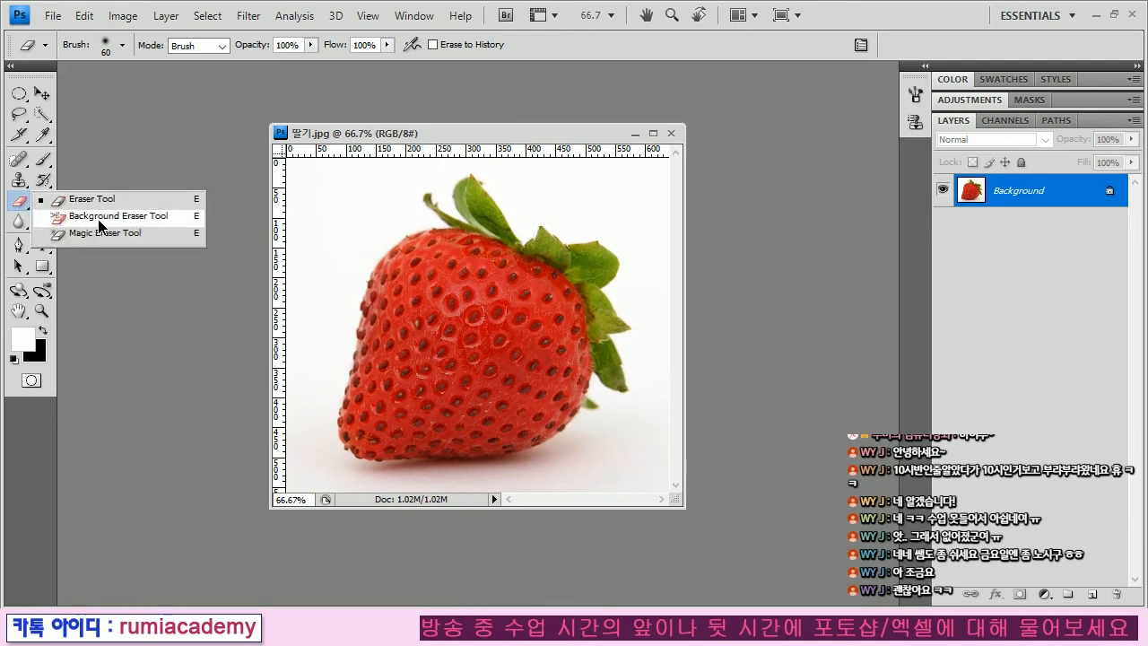
click(113, 217)
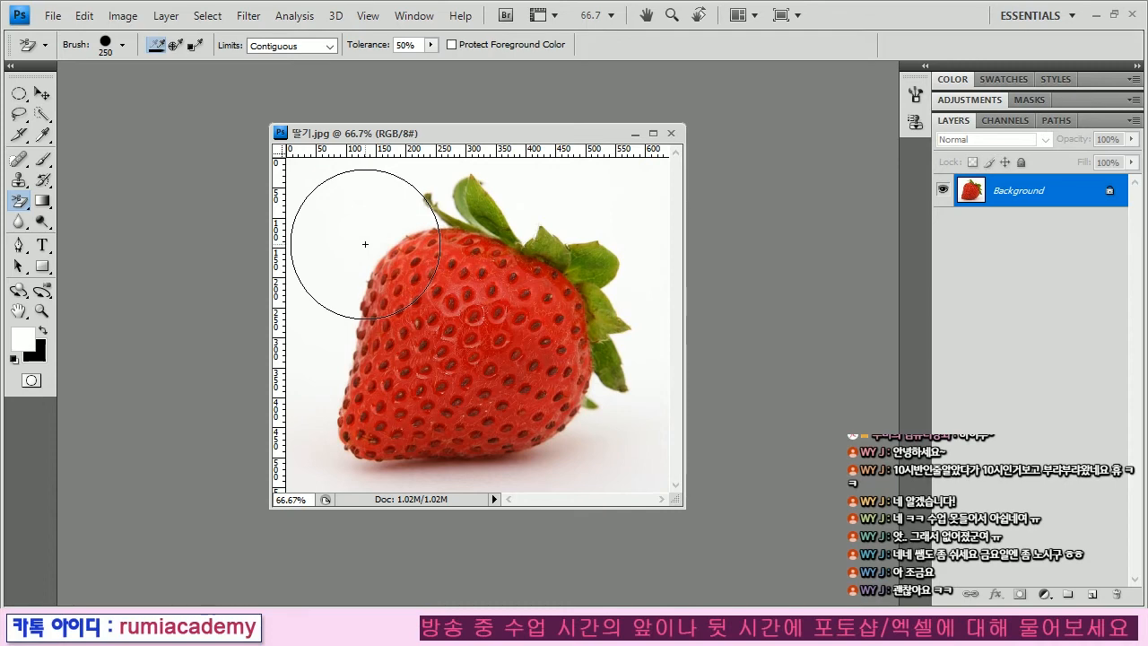
click(365, 244)
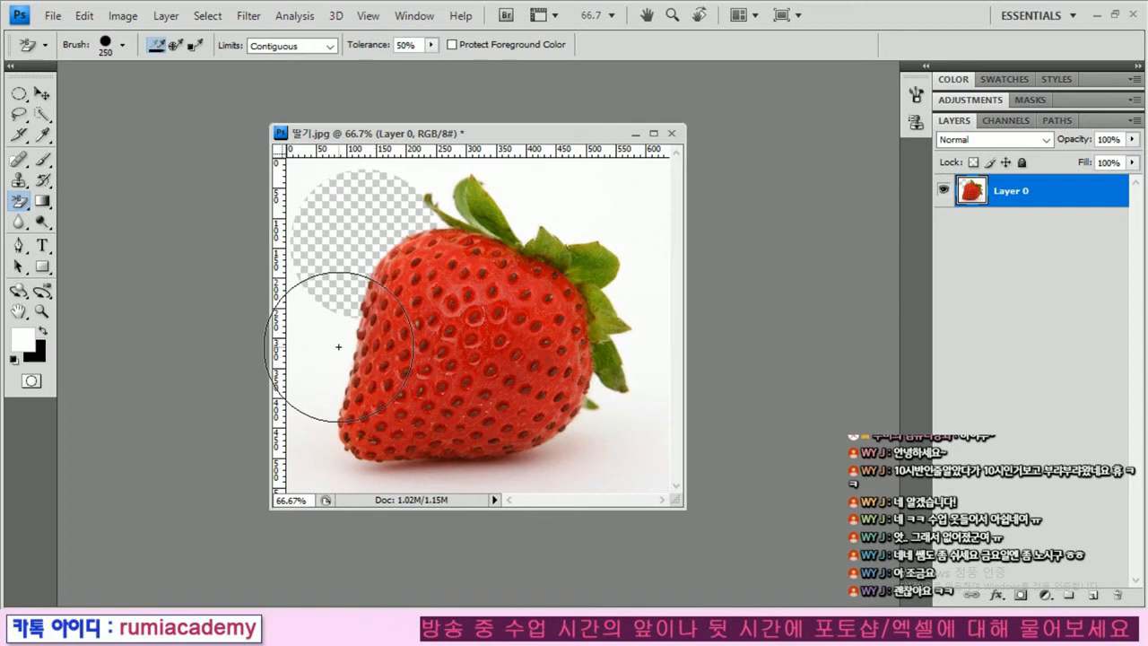
key(F12)
Remove the white background and the shadow beneath the strawberry with the Magic Eraser Tool at tolerance 32.
key(shift+e)
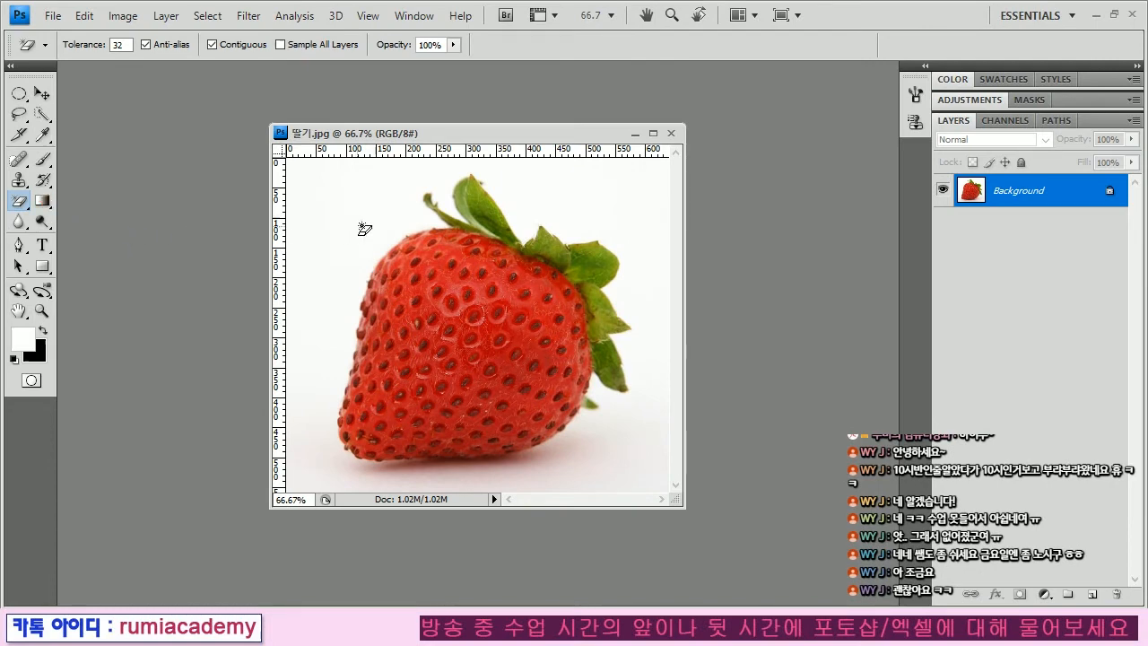
click(349, 204)
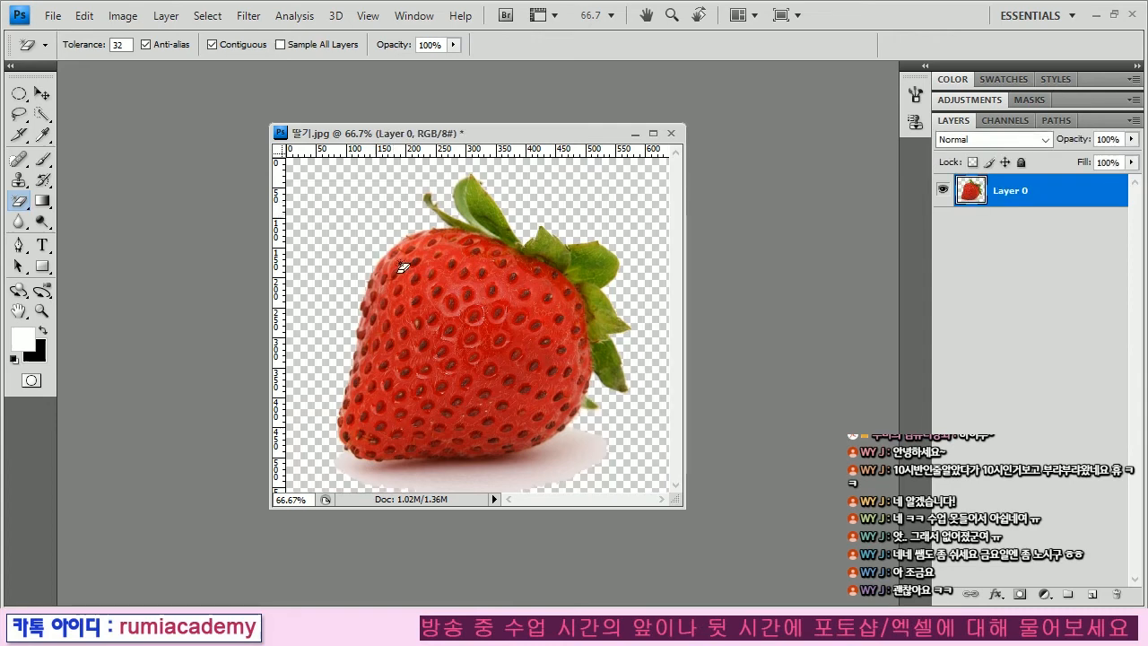
click(544, 471)
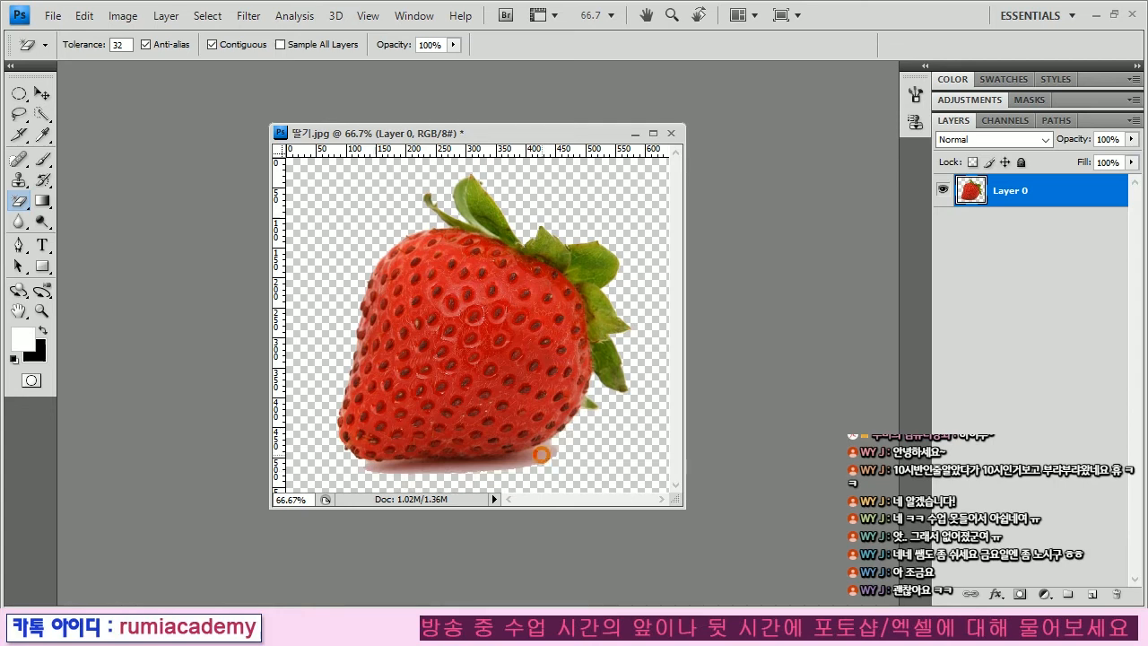
click(542, 462)
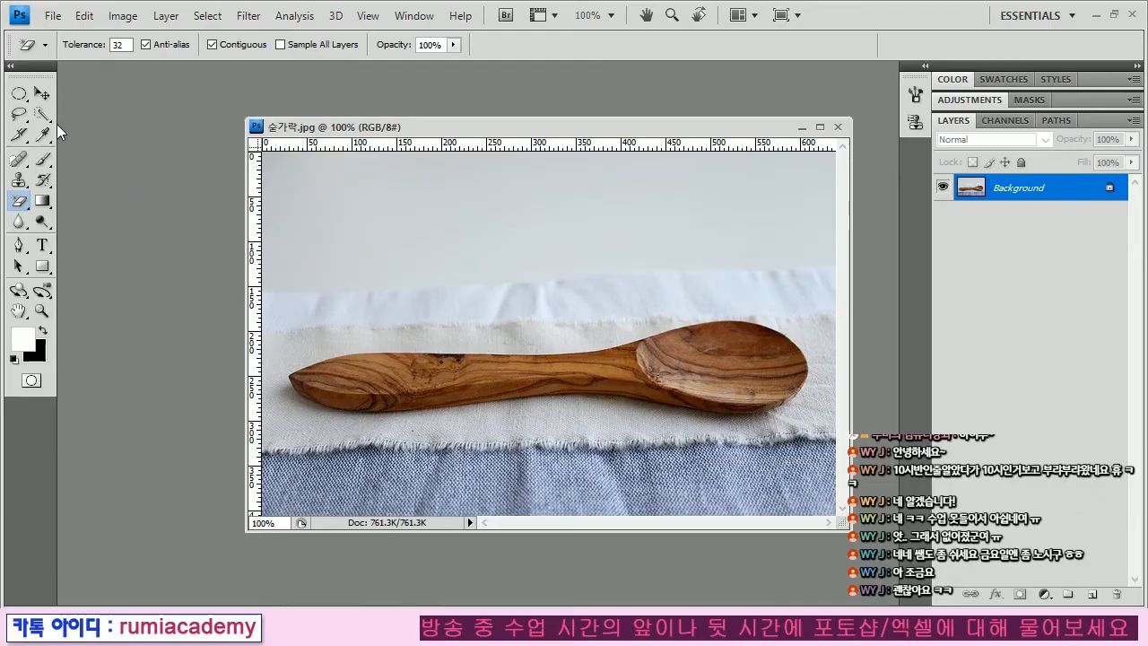
Select the whole wooden spoon in 숟가락.jpg with the Quick Selection Tool.
click(42, 113)
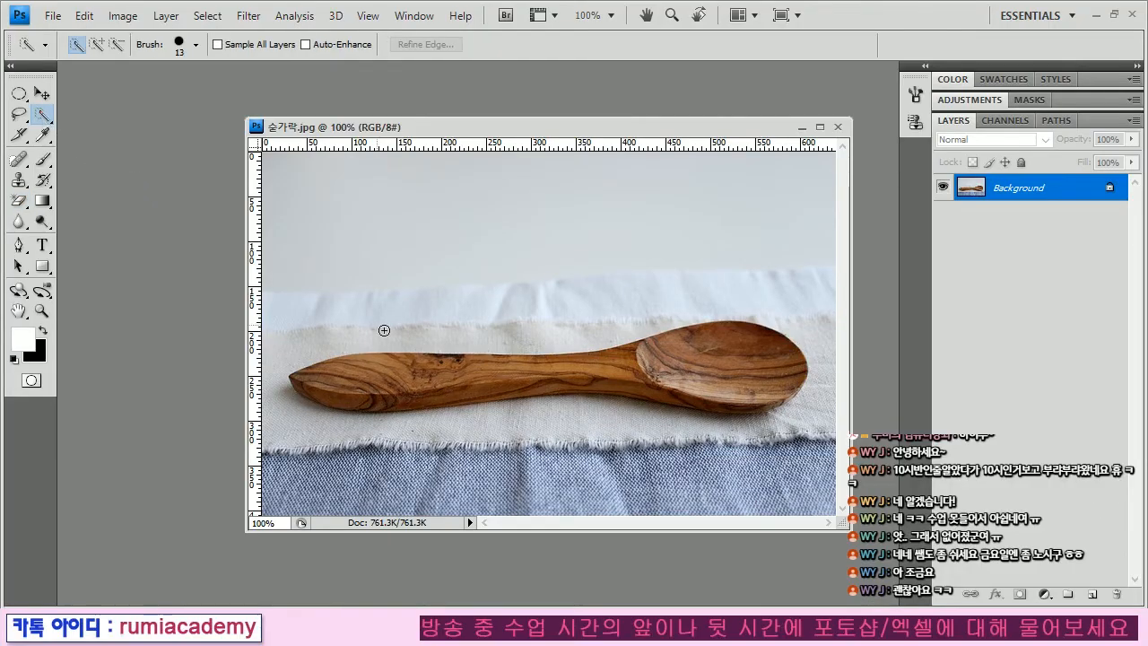
mouse_move(350, 372)
mouse_down()
mouse_move(309, 384)
mouse_move(386, 395)
mouse_move(642, 377)
mouse_move(731, 341)
mouse_move(761, 363)
mouse_move(648, 391)
mouse_move(756, 409)
mouse_up()
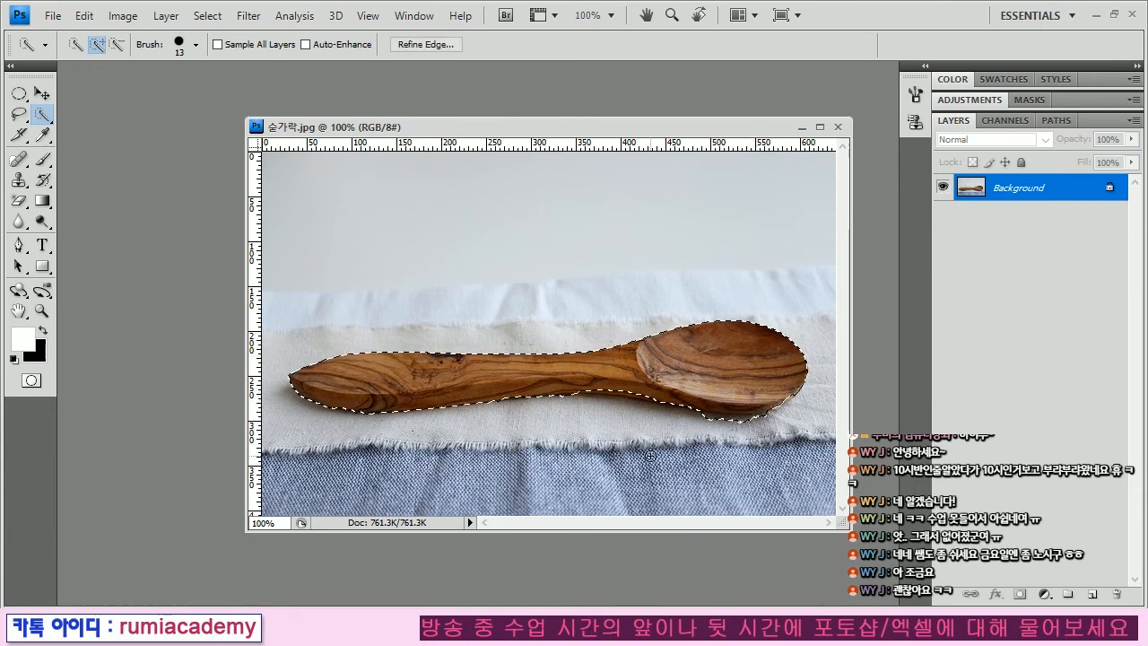
Set the Quick Mask color to indicate Selected Areas and show the spoon selection in Quick Mask mode.
click(633, 392)
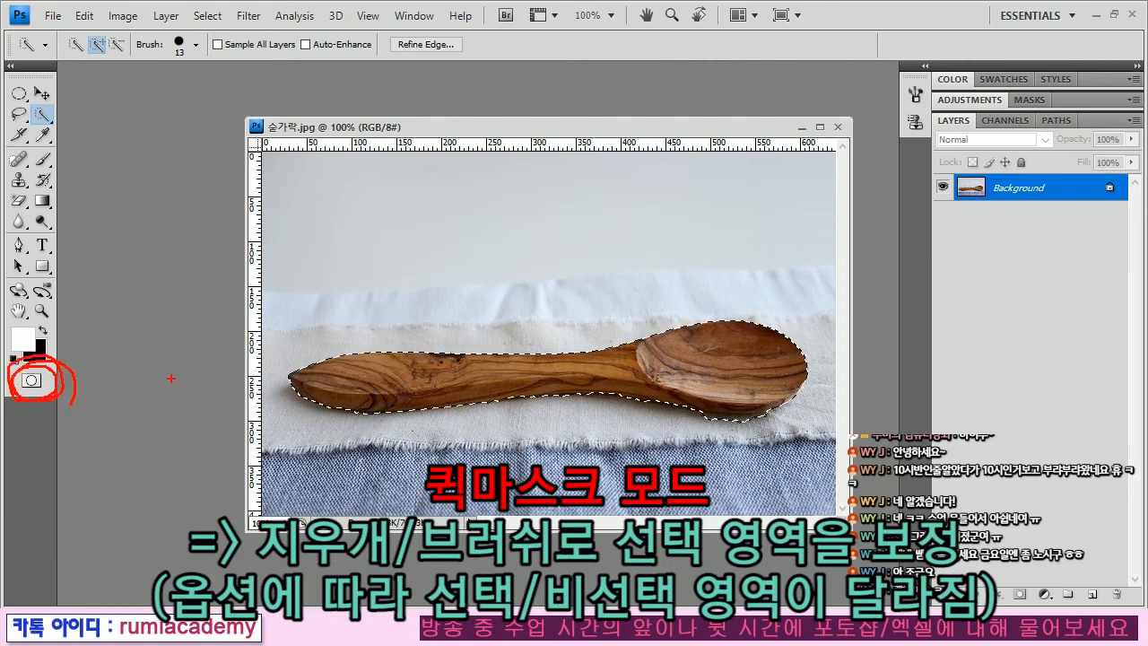
click(38, 380)
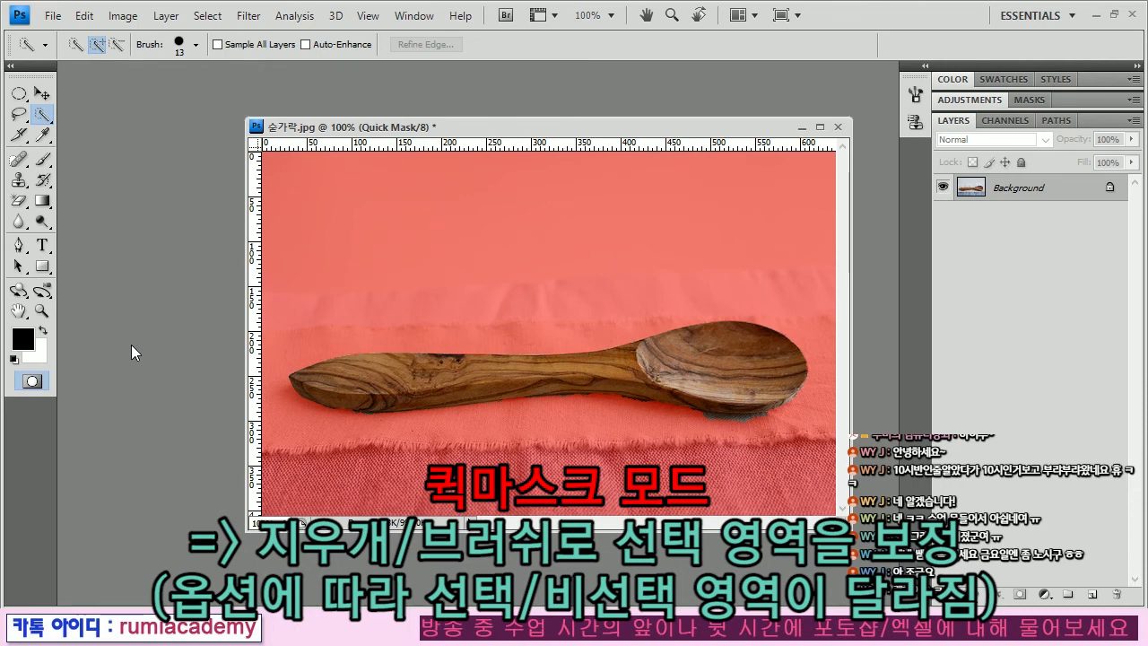
double_click(32, 380)
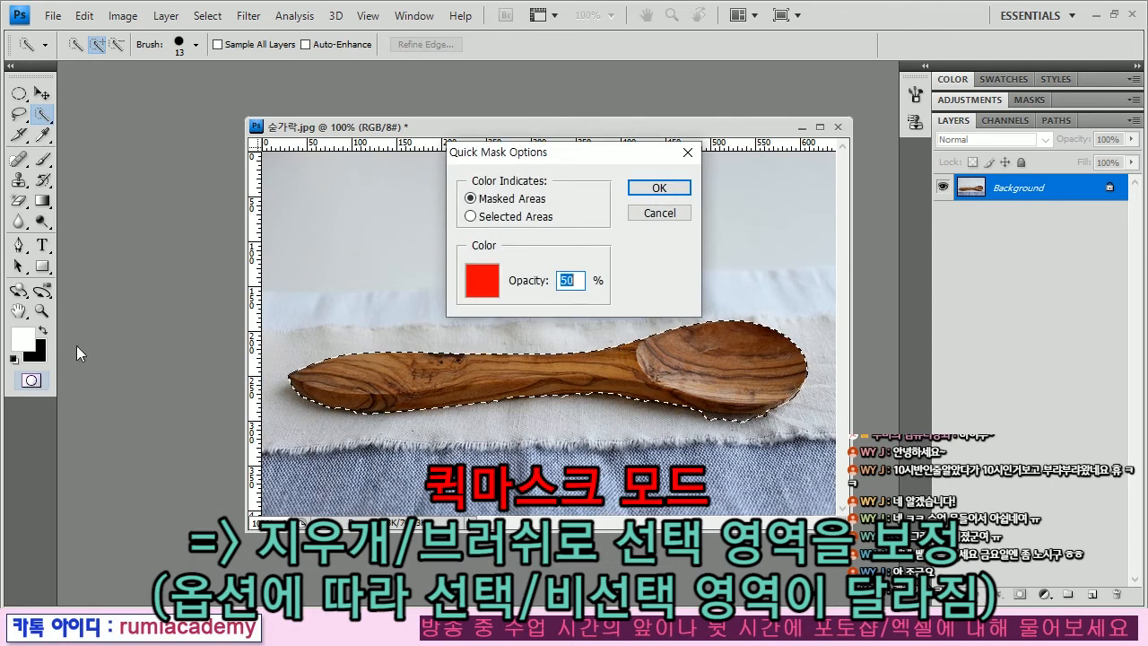
drag(548, 160, 581, 183)
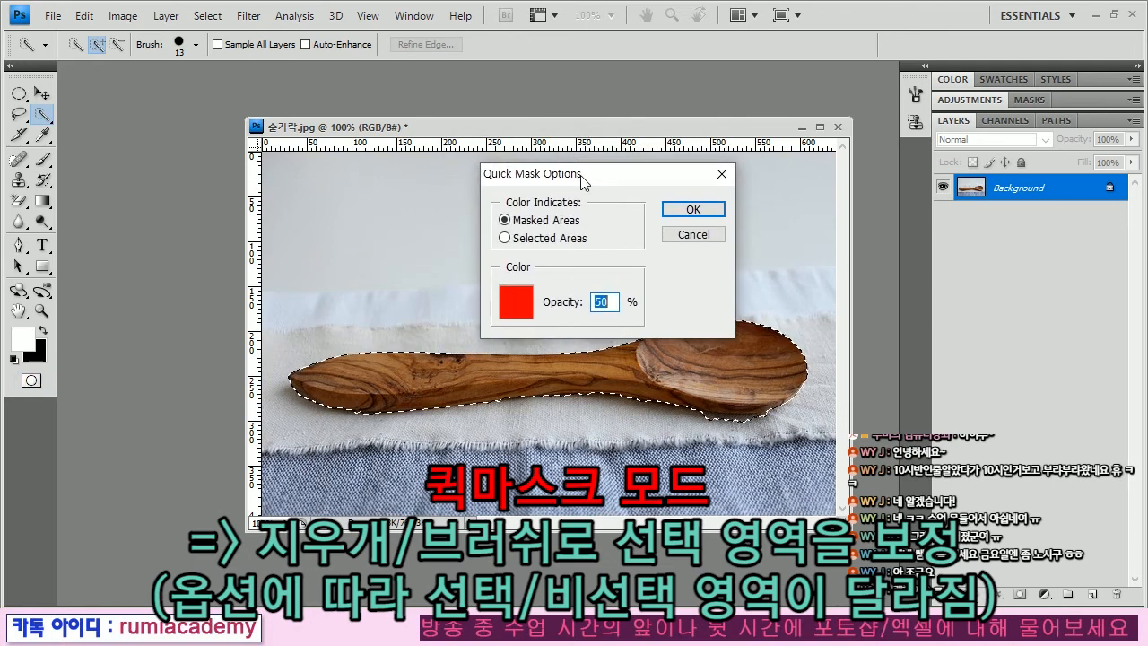
click(526, 240)
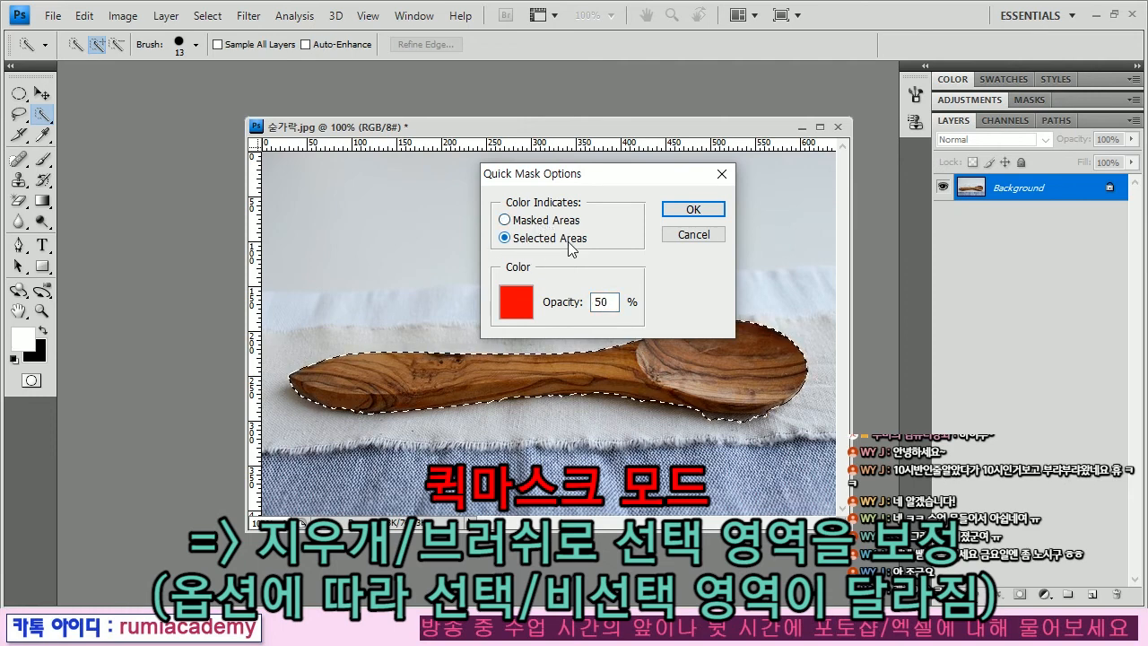
click(700, 214)
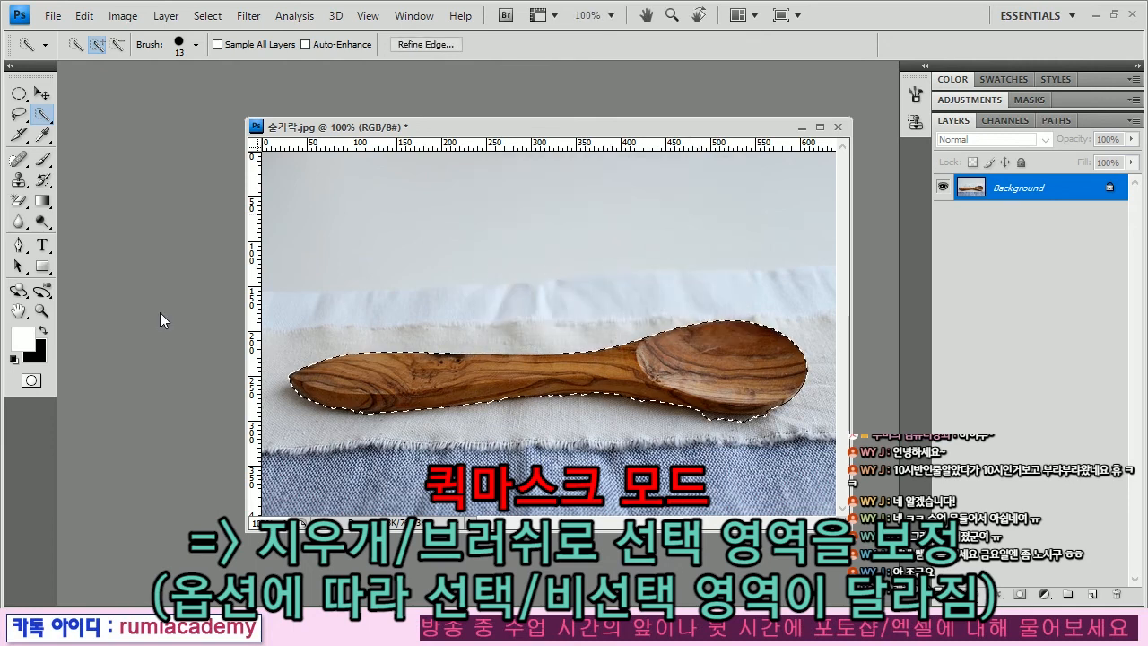
click(32, 380)
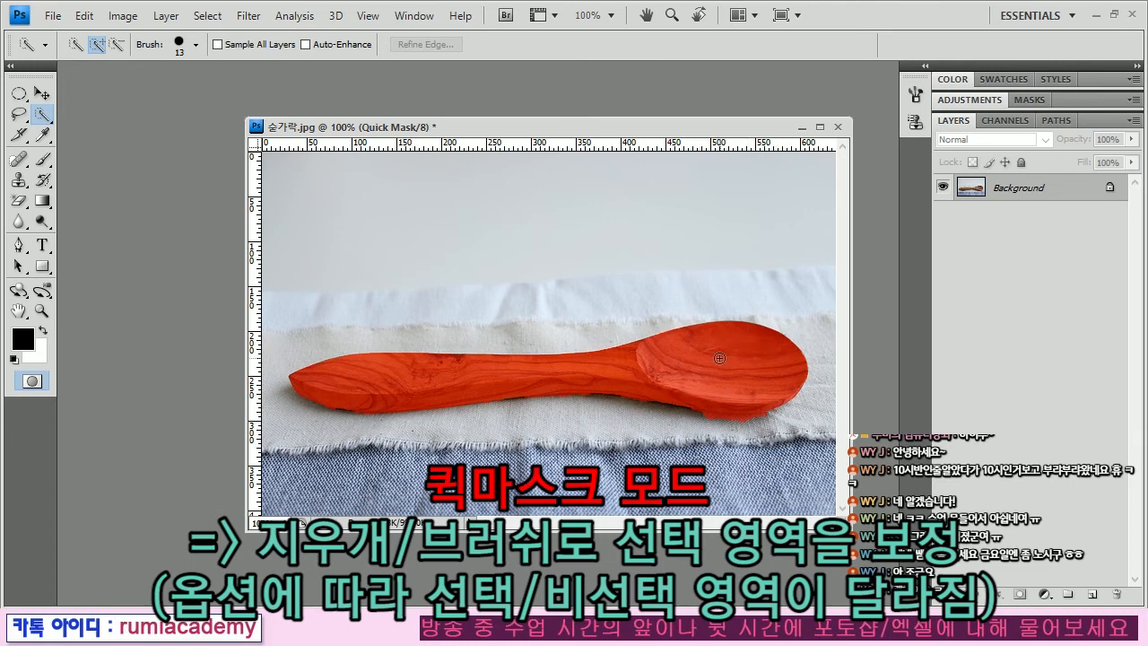
double_click(33, 382)
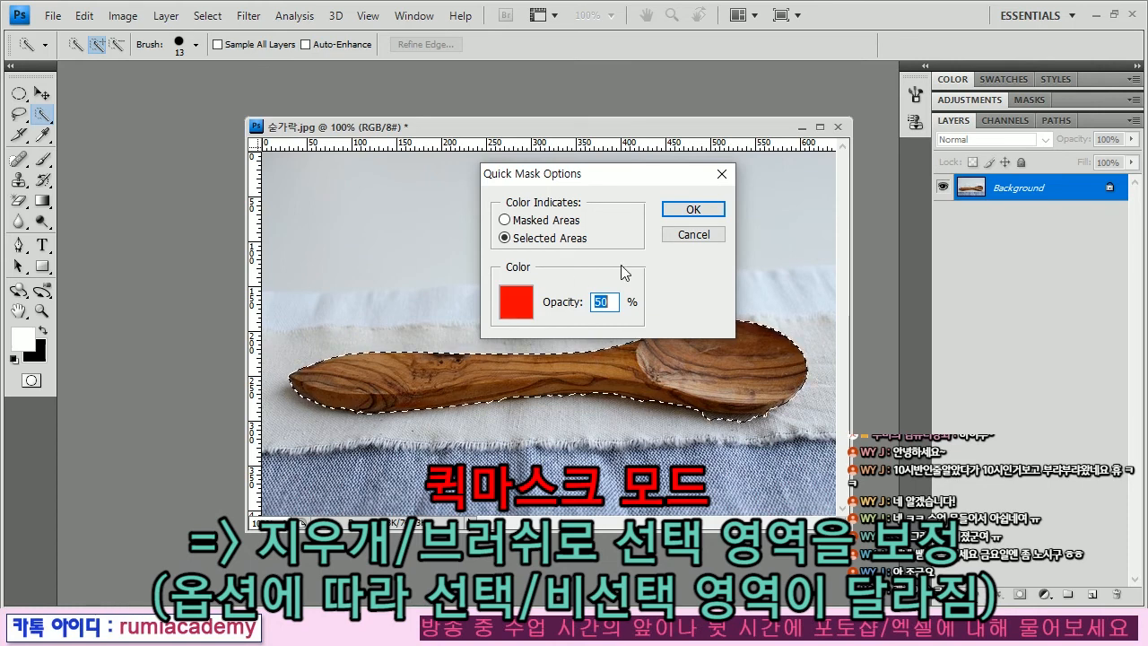
click(691, 212)
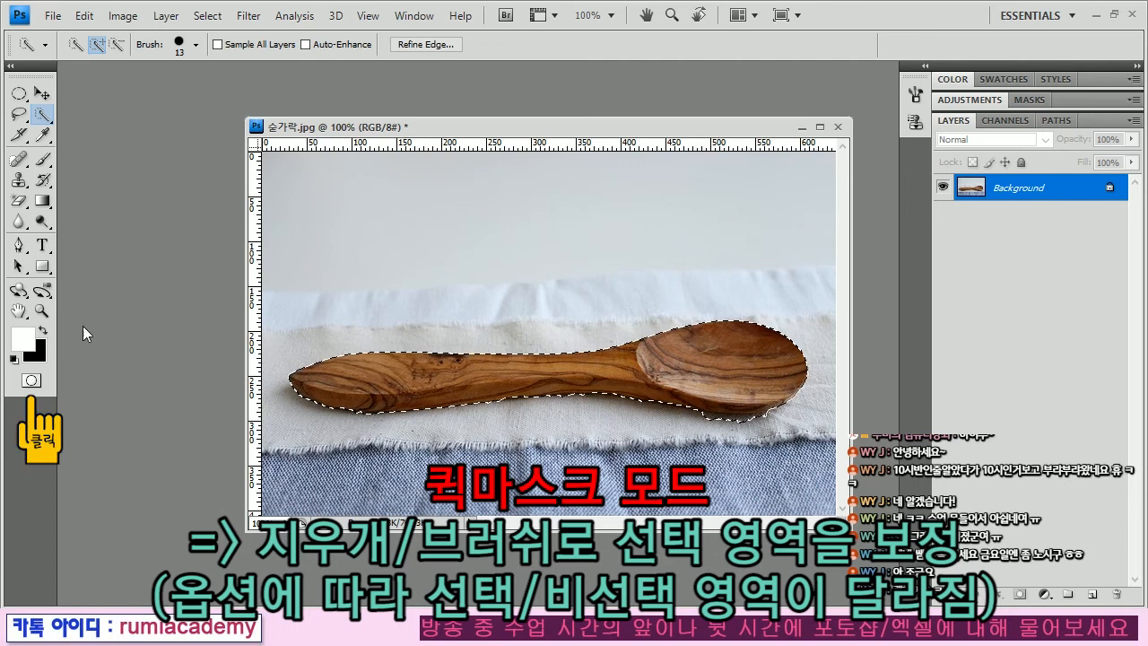
click(31, 380)
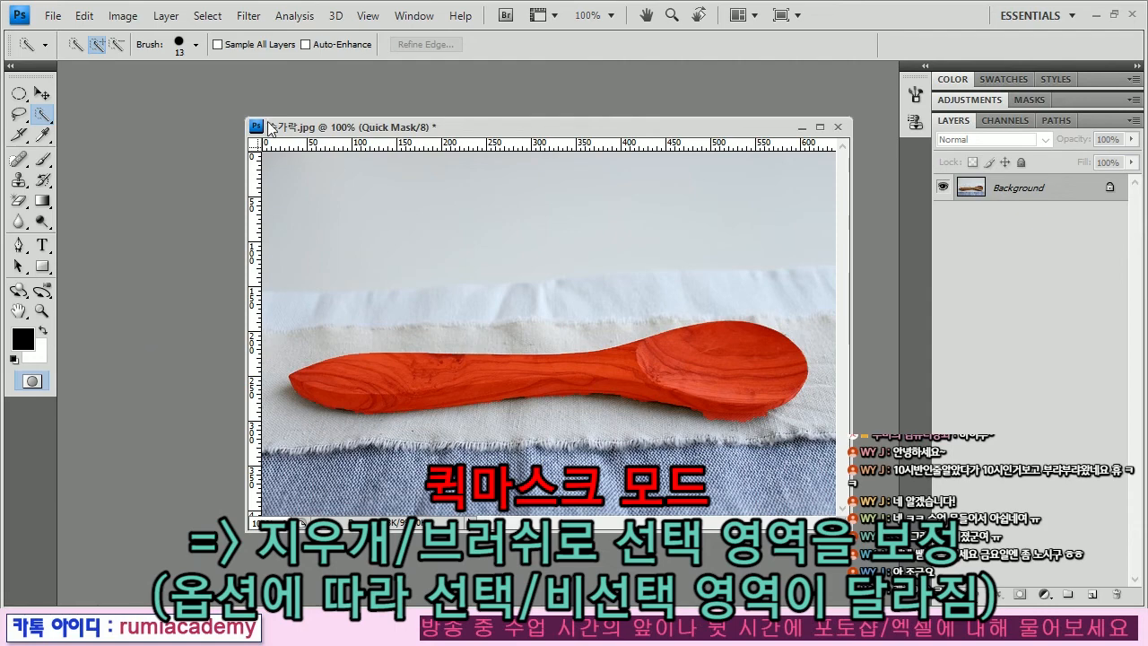
Erase the excess mask over the shadow beneath the spoon's bowl with a hard-edged 35 px Eraser, and exit Quick Mask mode.
drag(272, 128, 177, 107)
key(ctrl+plus)
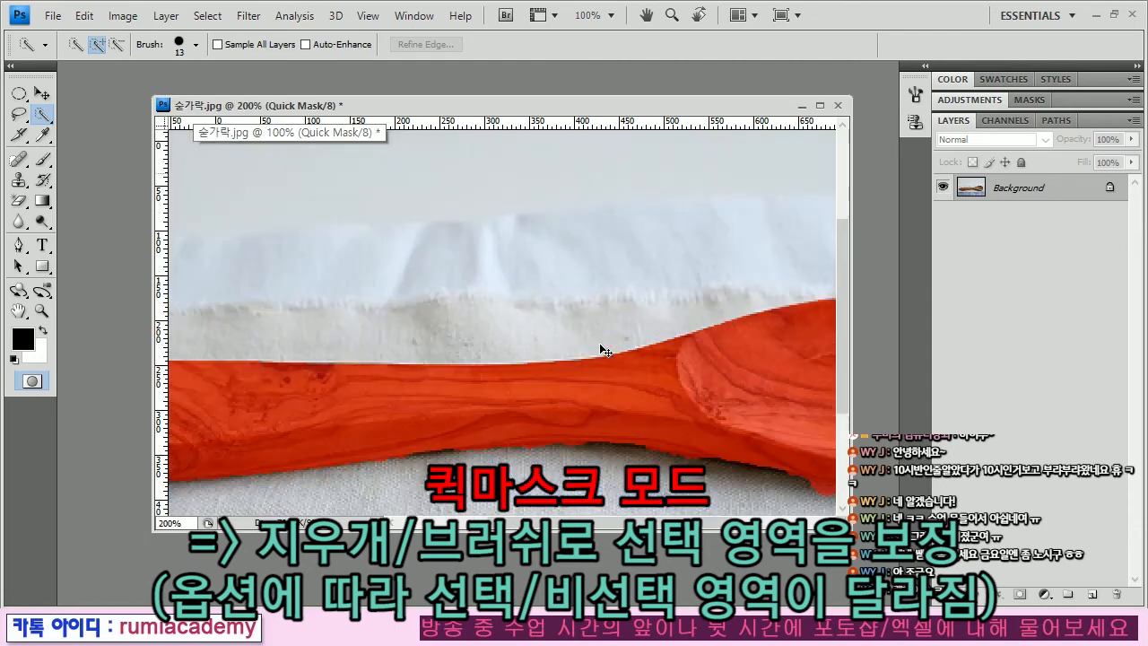
key(ctrl+plus)
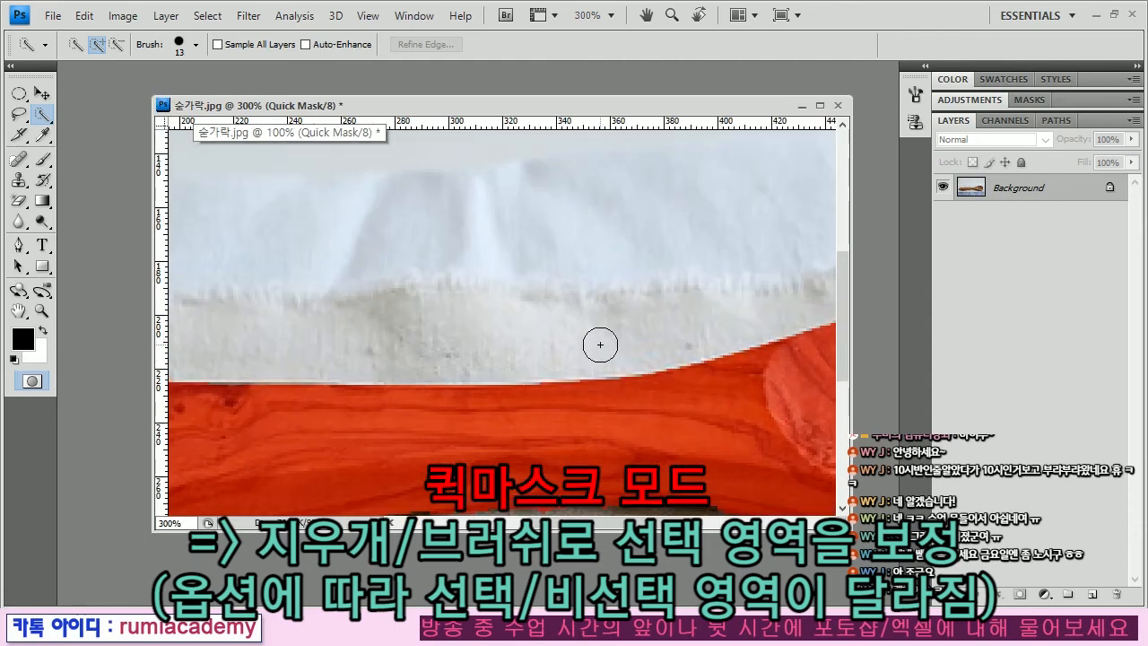
drag(744, 449, 513, 333)
drag(649, 375, 574, 351)
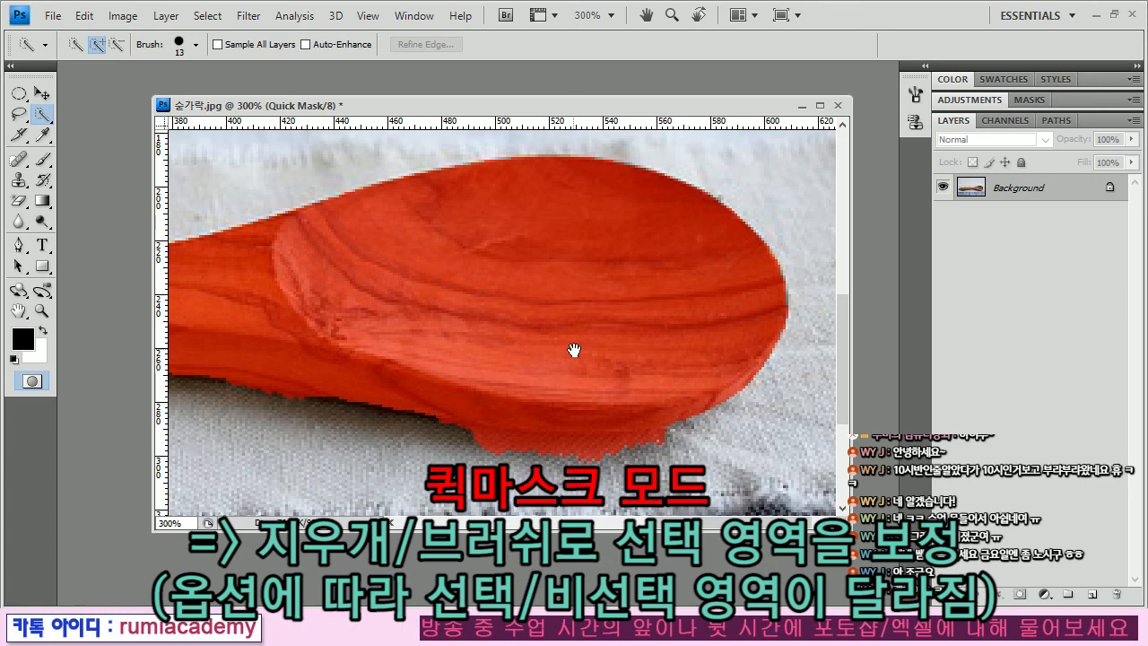
key(ctrl+plus)
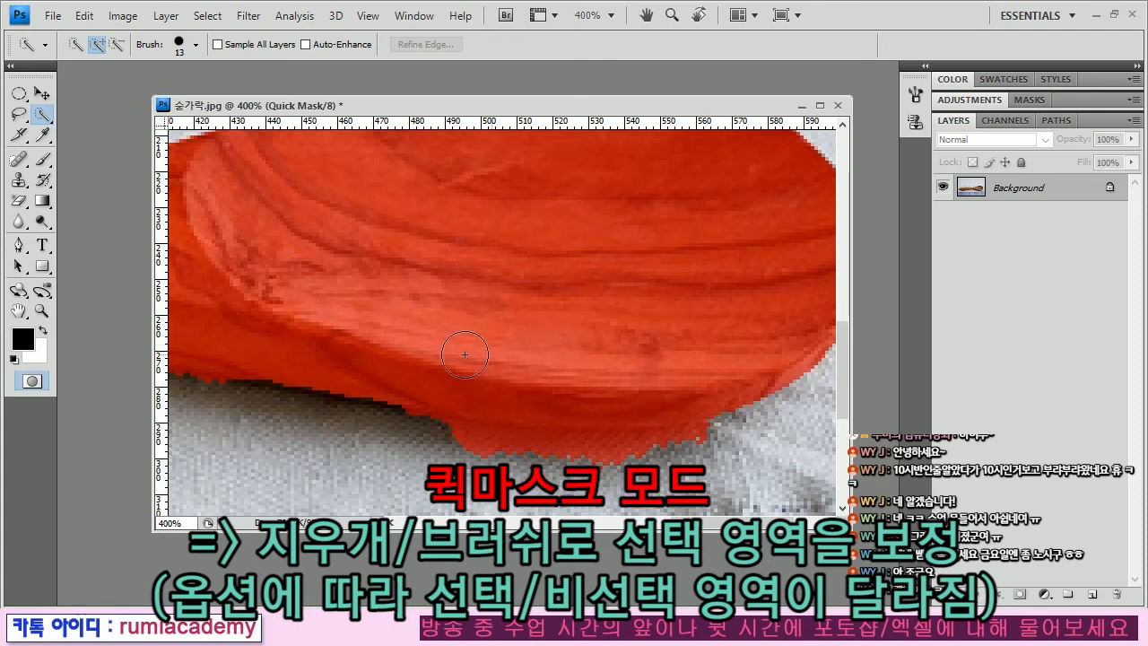
click(18, 200)
click(74, 199)
key(bracketleft)
key(bracketleft)
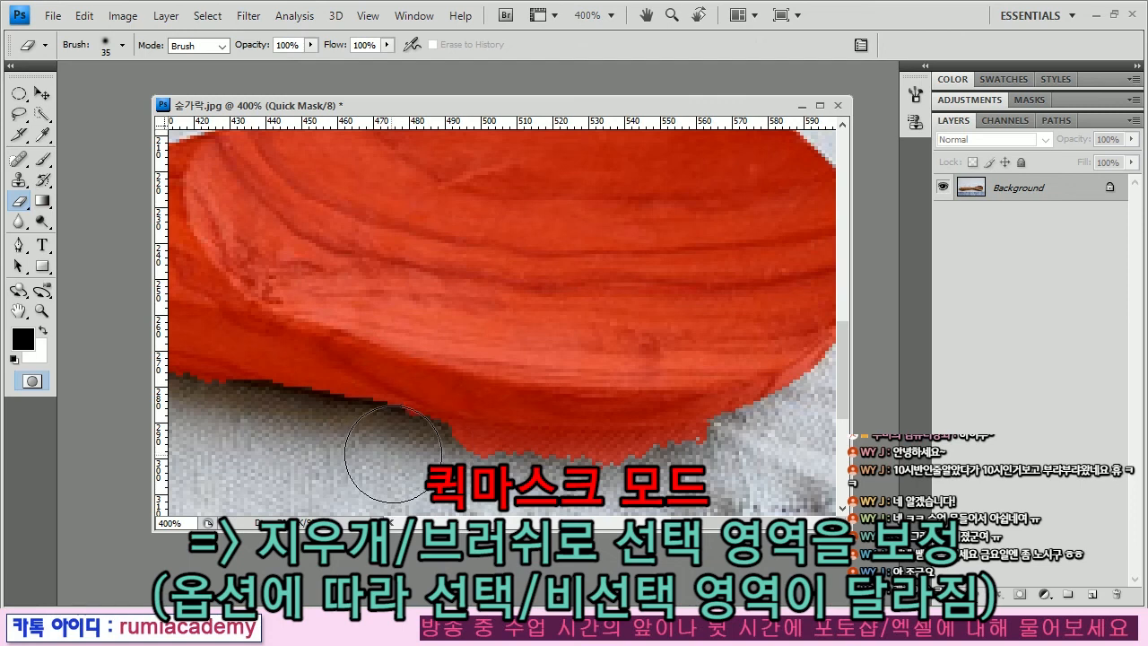
right_click(489, 296)
drag(503, 388, 715, 395)
key(Return)
mouse_move(422, 481)
mouse_down()
mouse_move(695, 492)
mouse_move(754, 476)
mouse_move(681, 493)
mouse_move(728, 487)
mouse_up()
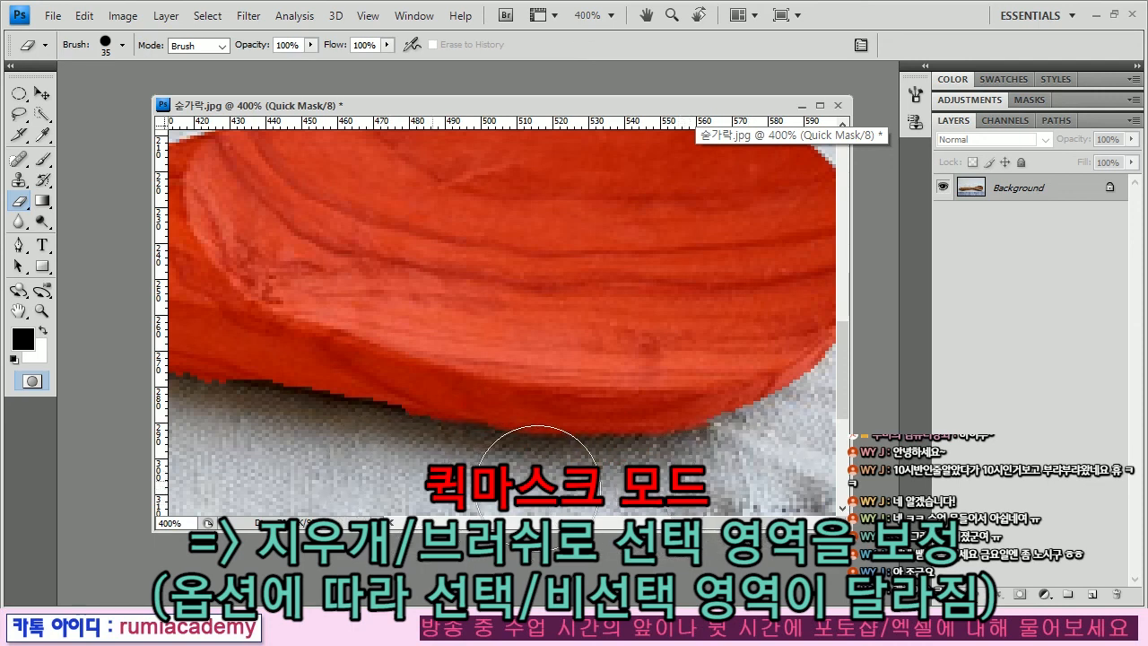
click(31, 381)
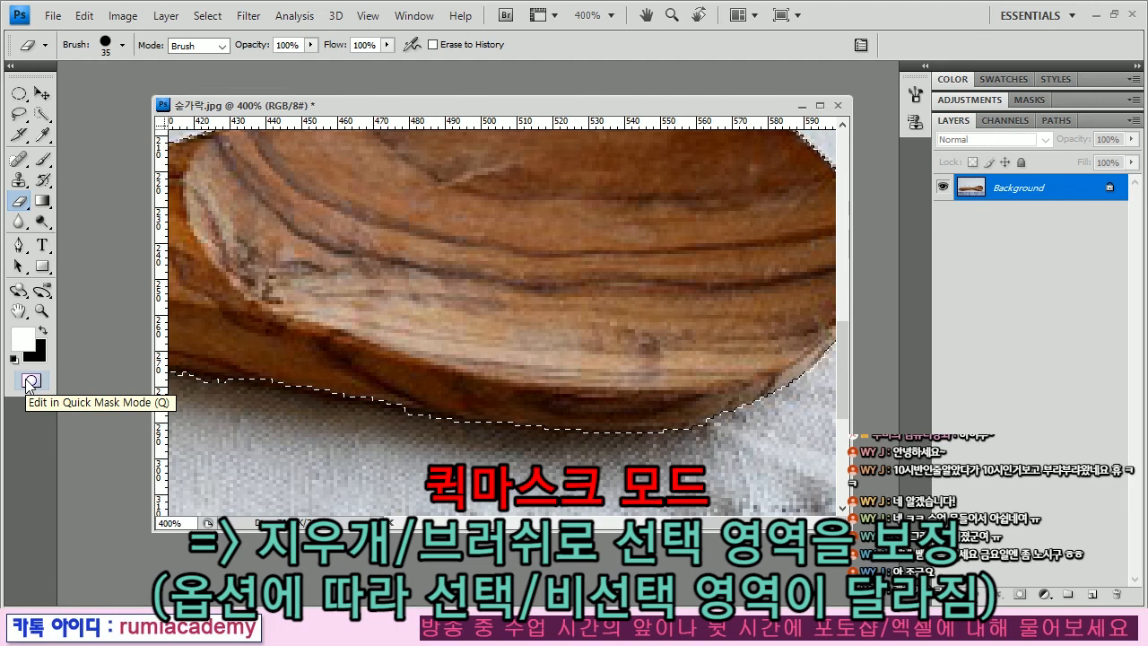
In Quick Mask mode, paint the gaps along the handle's lower edge into the selection with a hard 19 px brush, and exit the mode.
click(30, 381)
scroll(603, 410, left, 5)
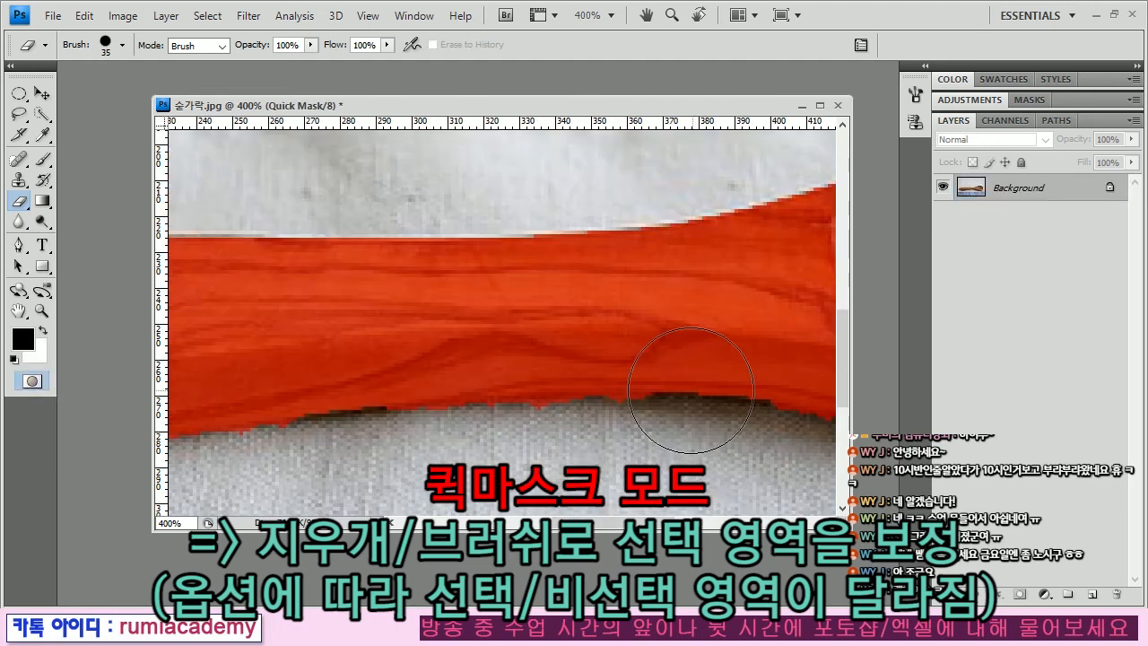
click(42, 160)
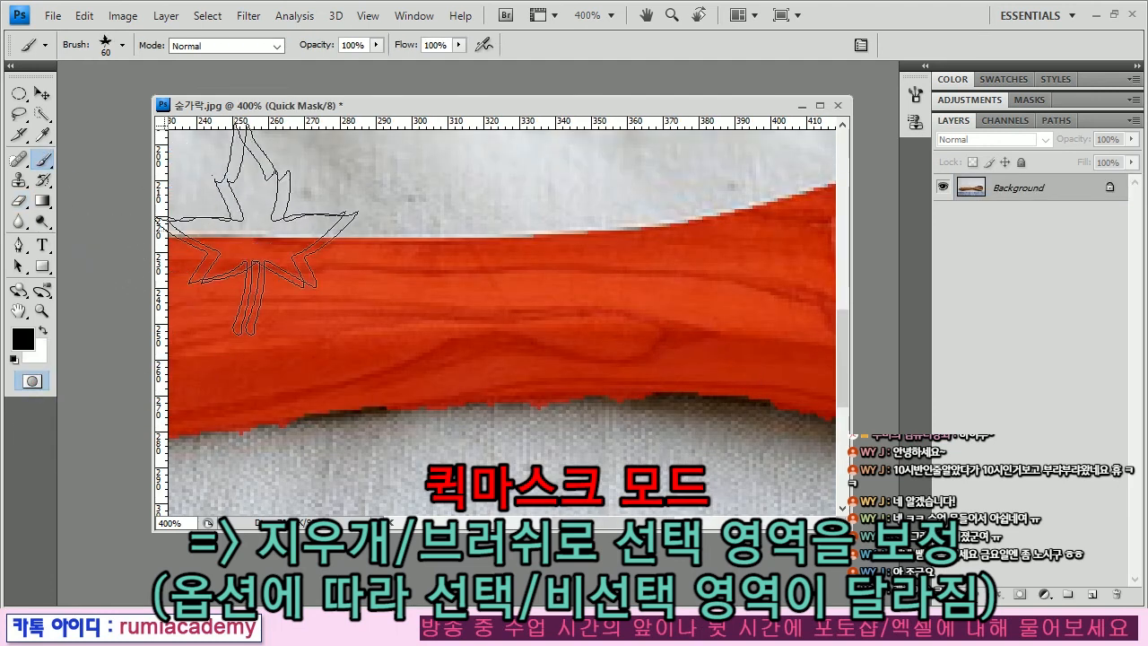
right_click(475, 231)
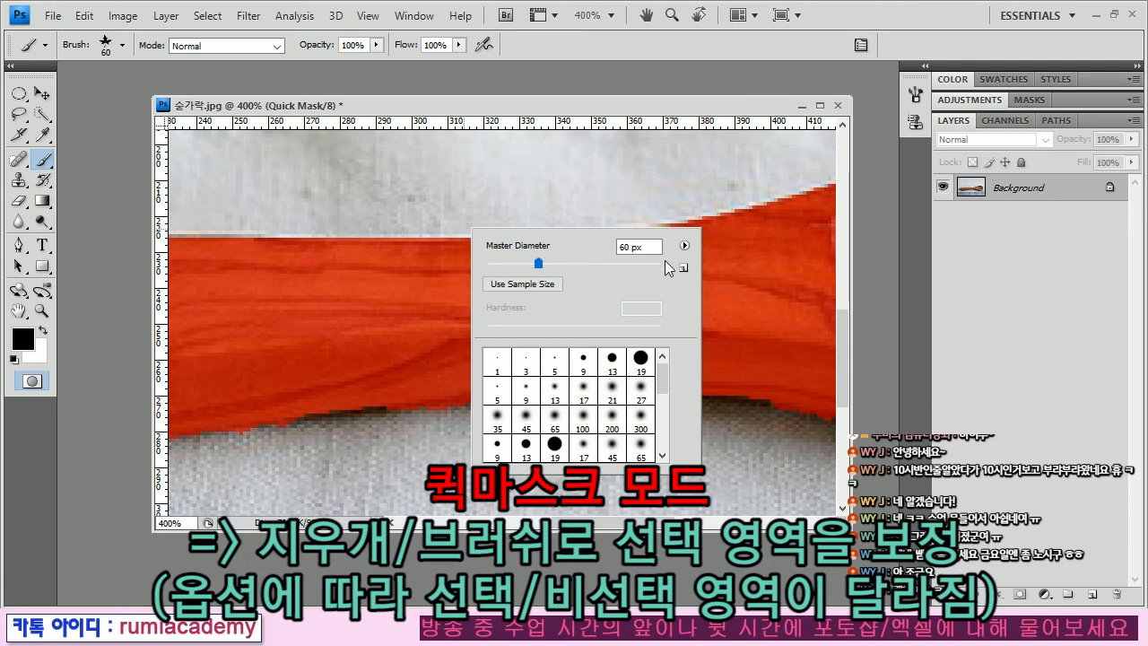
click(640, 359)
click(643, 367)
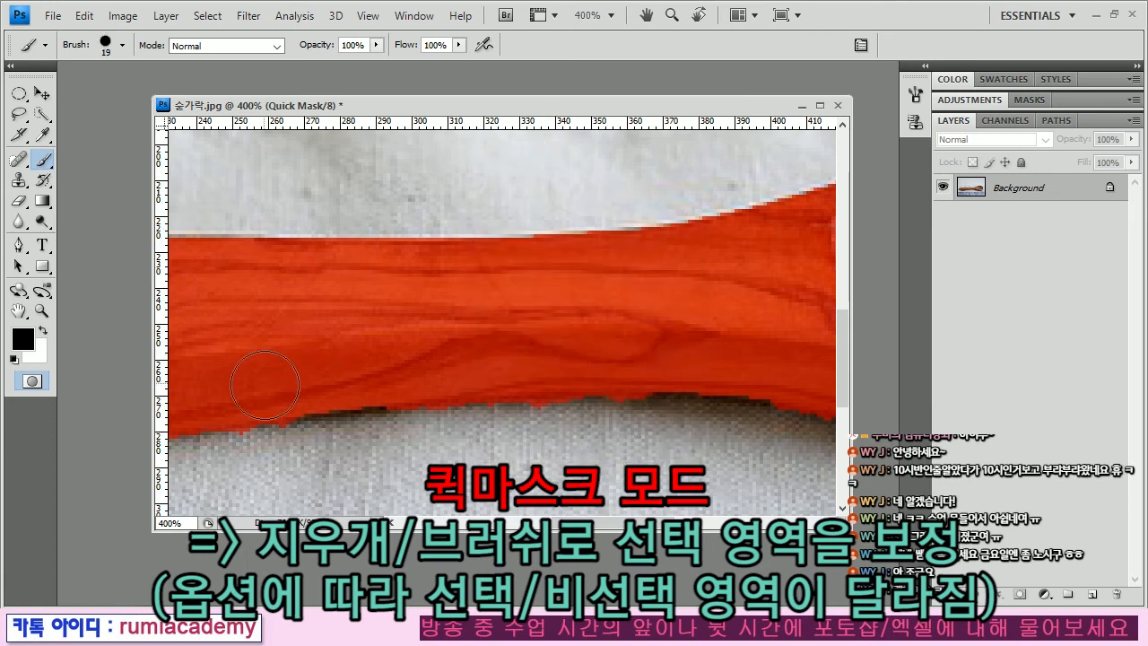
drag(319, 385, 371, 384)
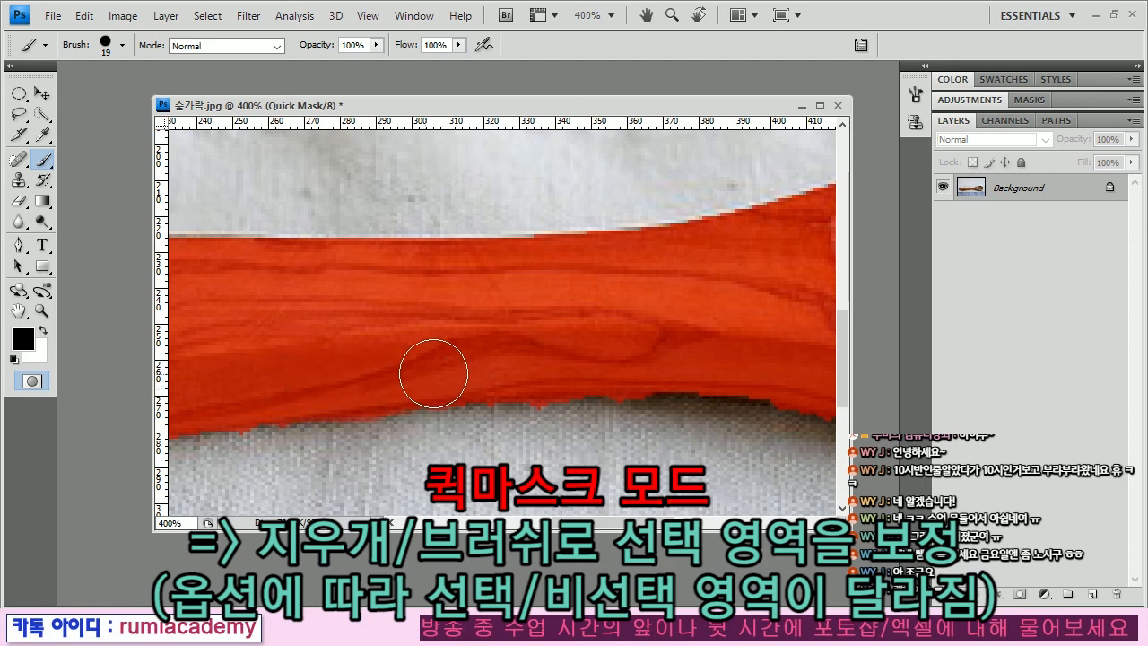
mouse_move(659, 365)
mouse_down()
mouse_move(788, 365)
mouse_move(779, 376)
mouse_move(629, 368)
mouse_up()
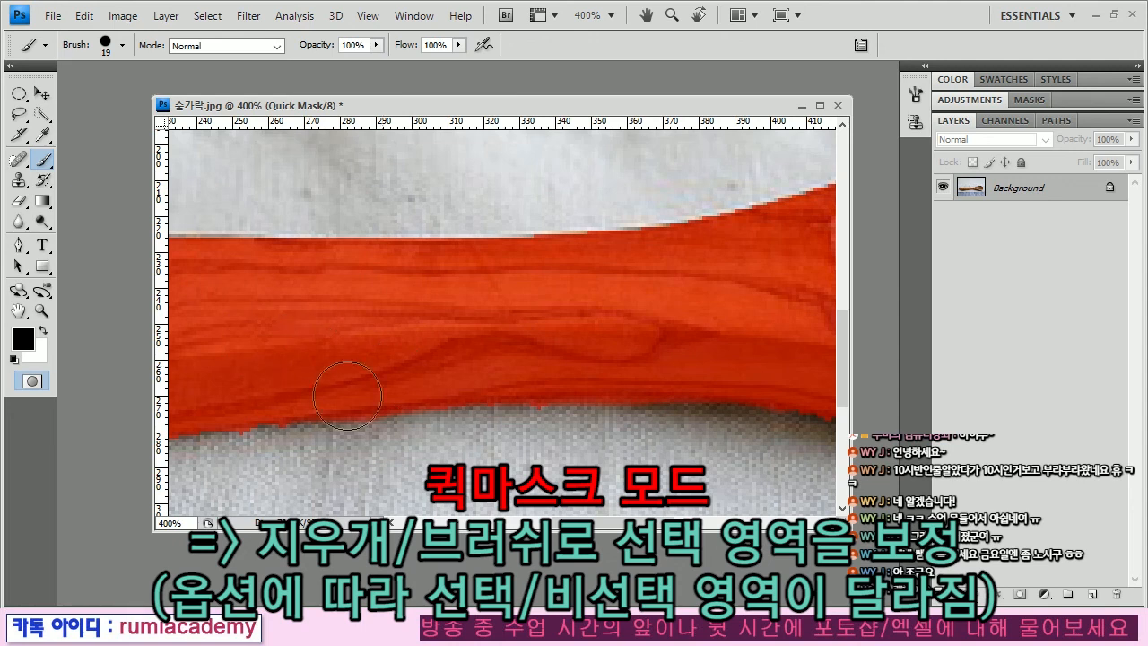
click(33, 381)
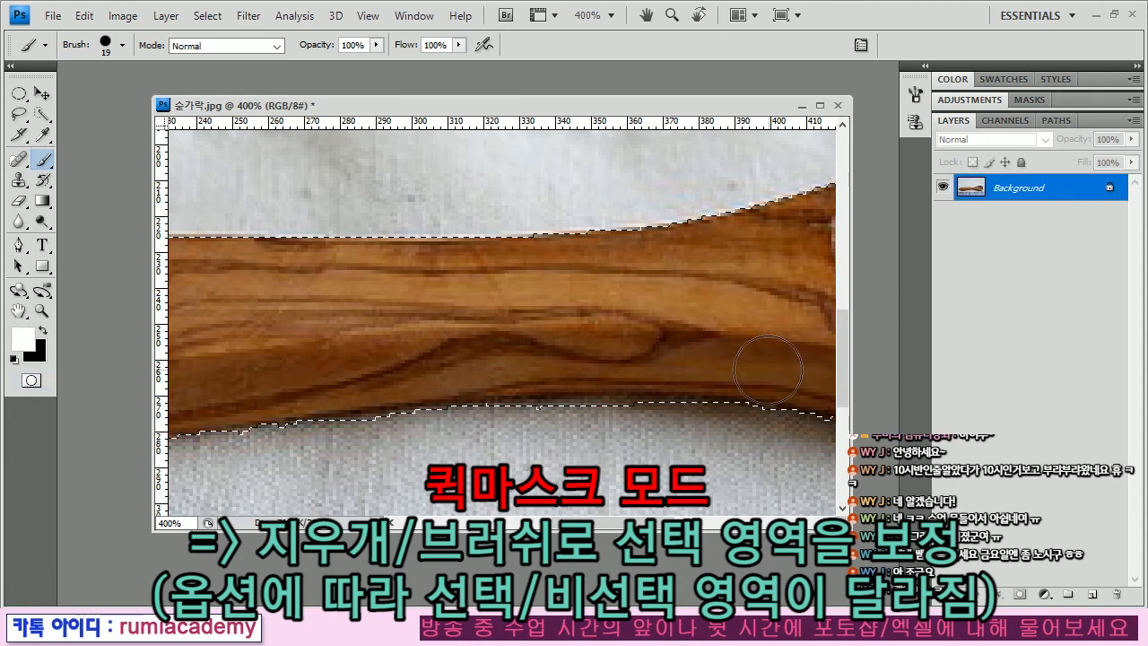
In Quick Mask mode with the masked areas tinted, smooth the jagged lower edge where the handle meets the bowl, and exit the mode.
key(q)
key(e)
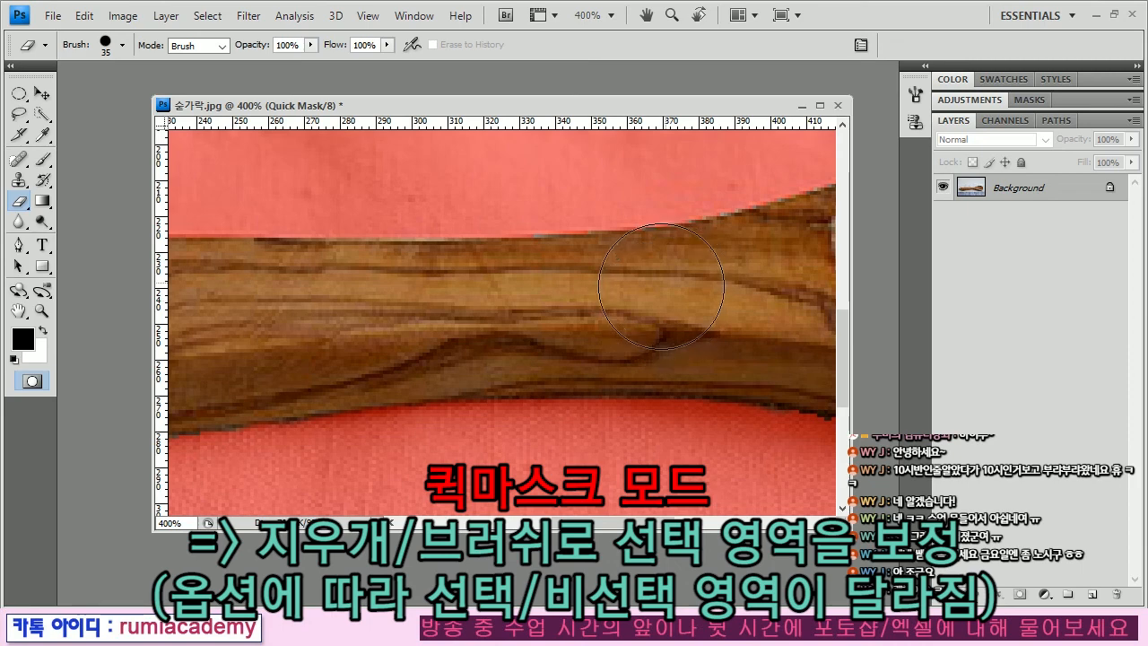
key(b)
scroll(488, 307, right, 10)
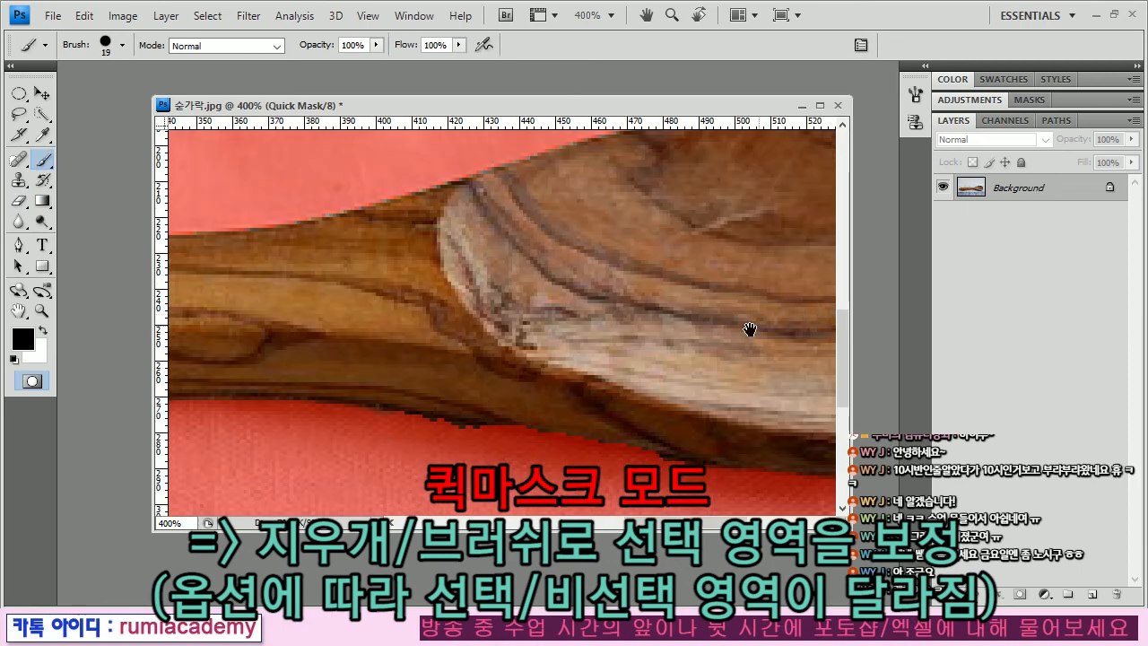
scroll(689, 279, left, 4)
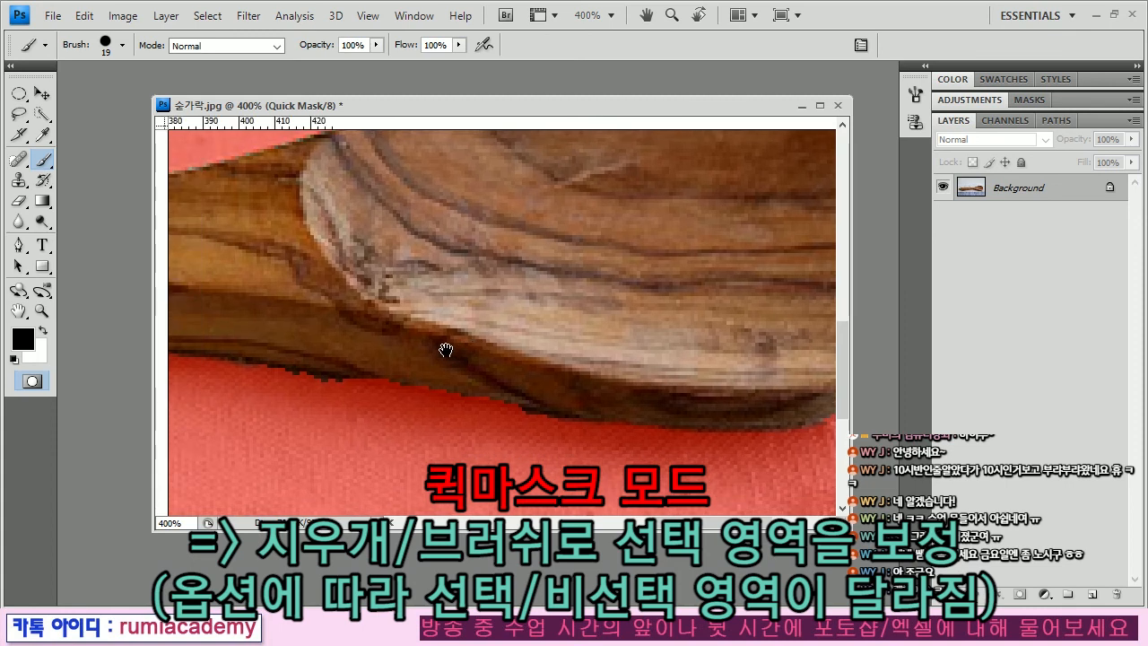
scroll(448, 341, down, 1)
click(20, 199)
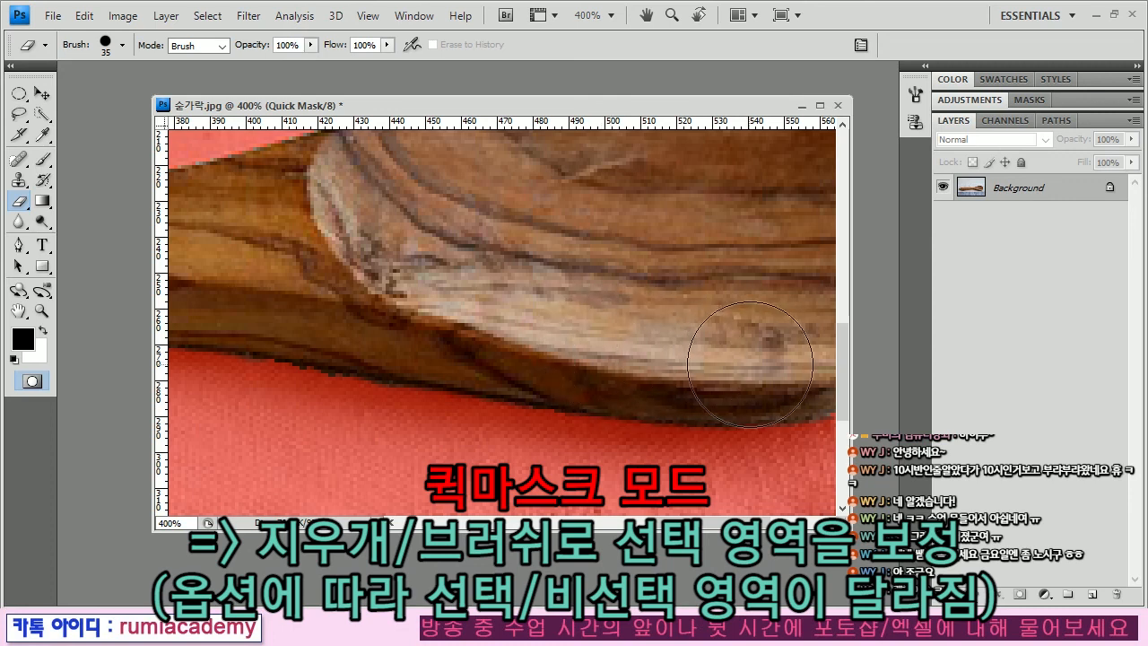
key(ctrl+1)
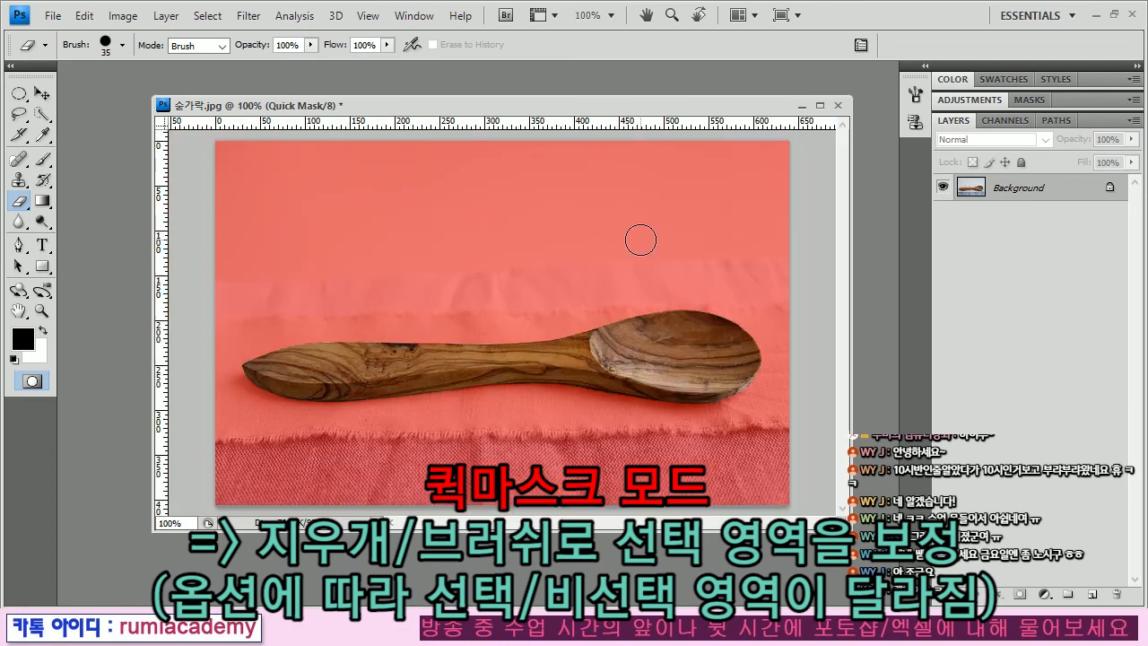
click(31, 380)
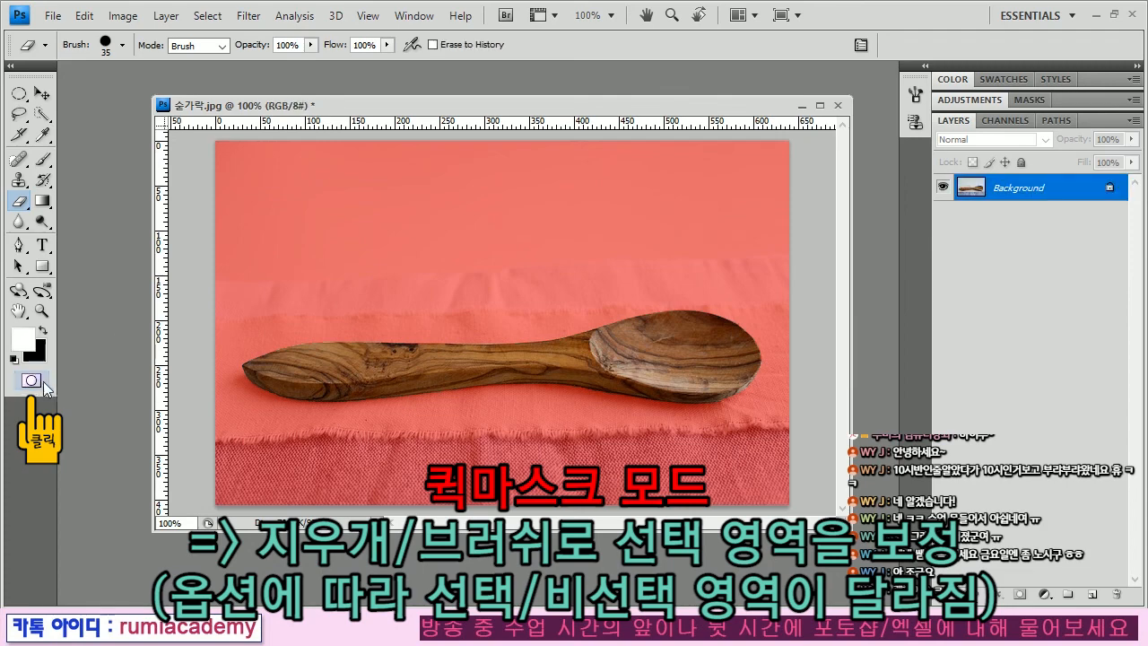